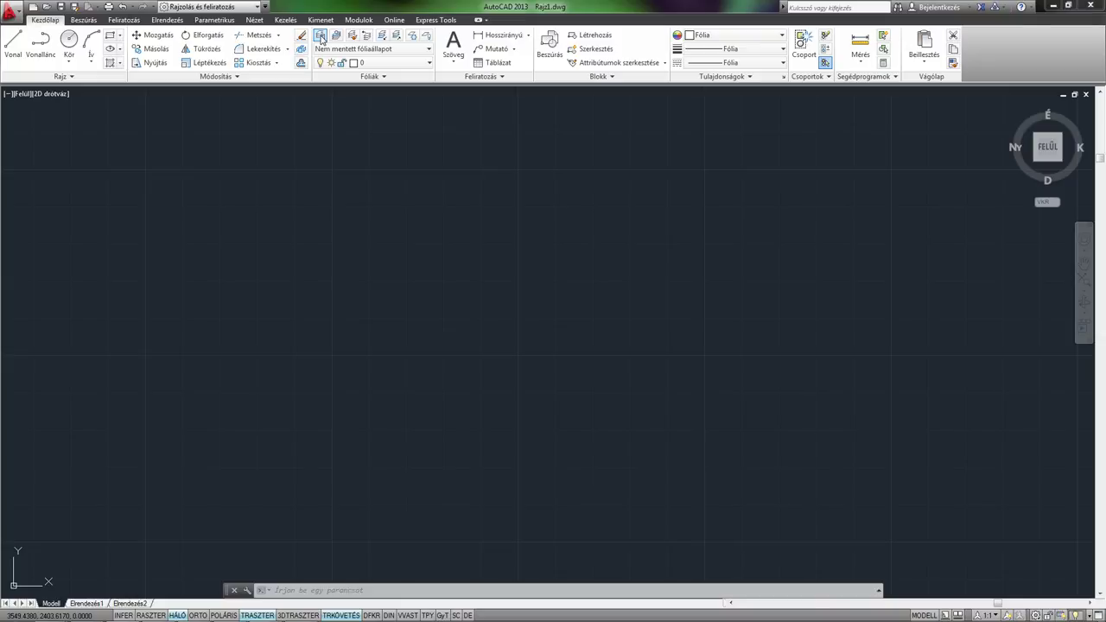
In the layer manager, create a new layer named szöveg with colour yellow.
{"action": "left_click", "coordinate": [319, 37]}
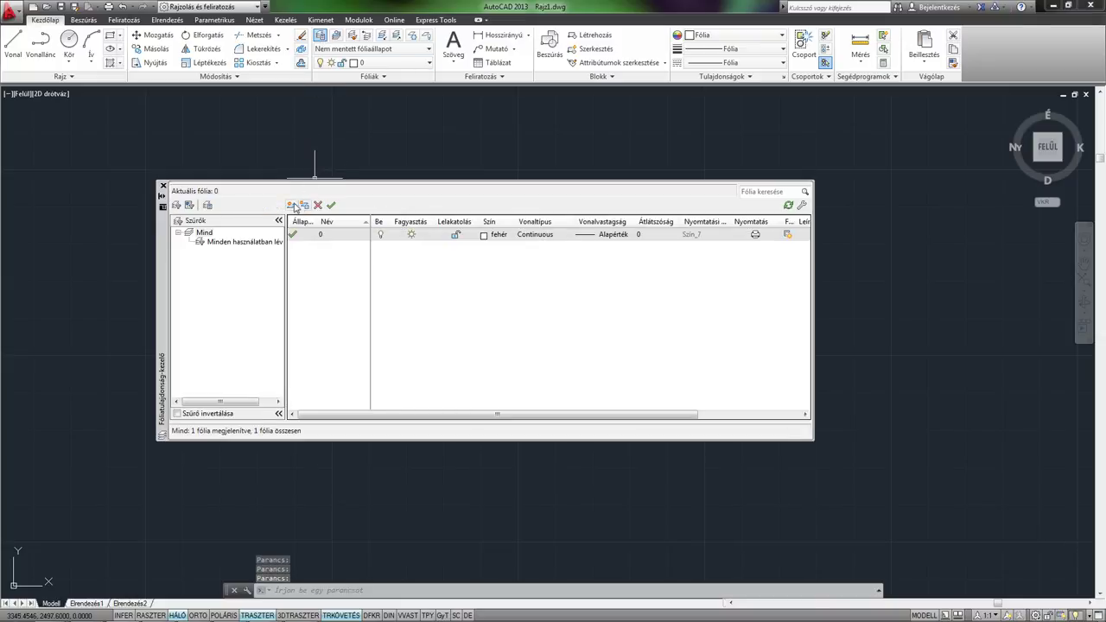
{"action": "left_click", "coordinate": [291, 205]}
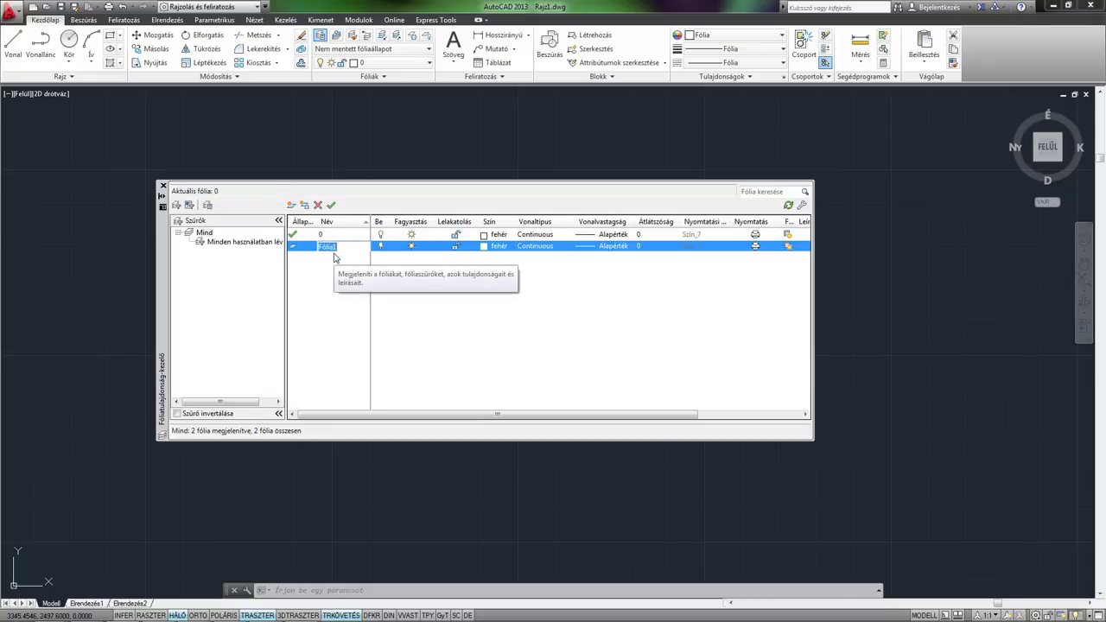
{"action": "type", "text": "szöveg"}
{"action": "left_click", "coordinate": [485, 248]}
{"action": "left_click", "coordinate": [473, 329]}
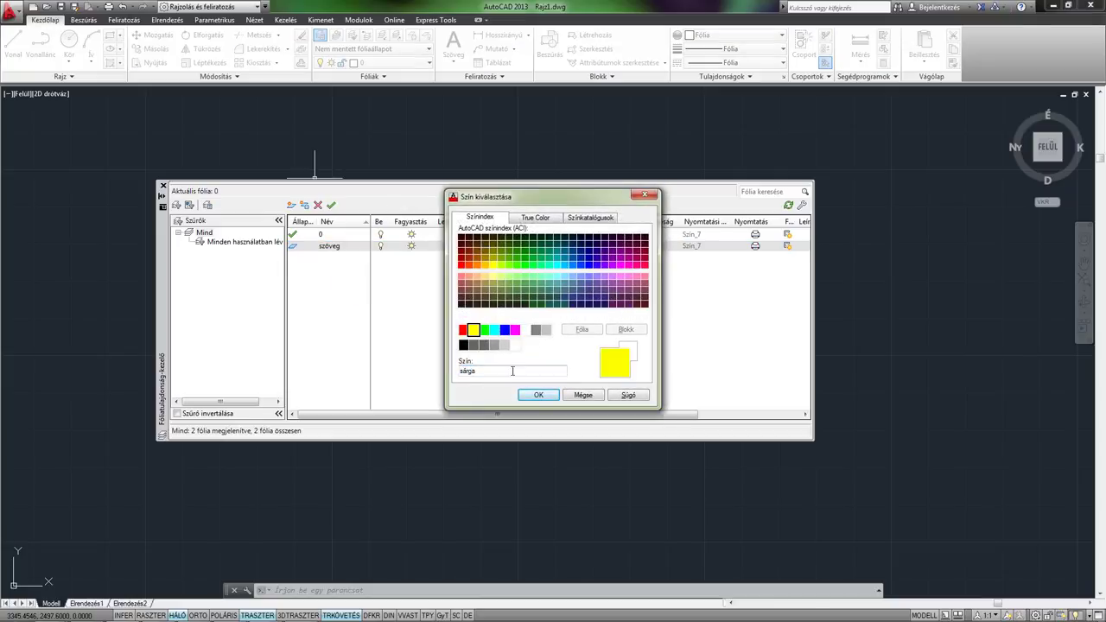
{"action": "left_click", "coordinate": [535, 395]}
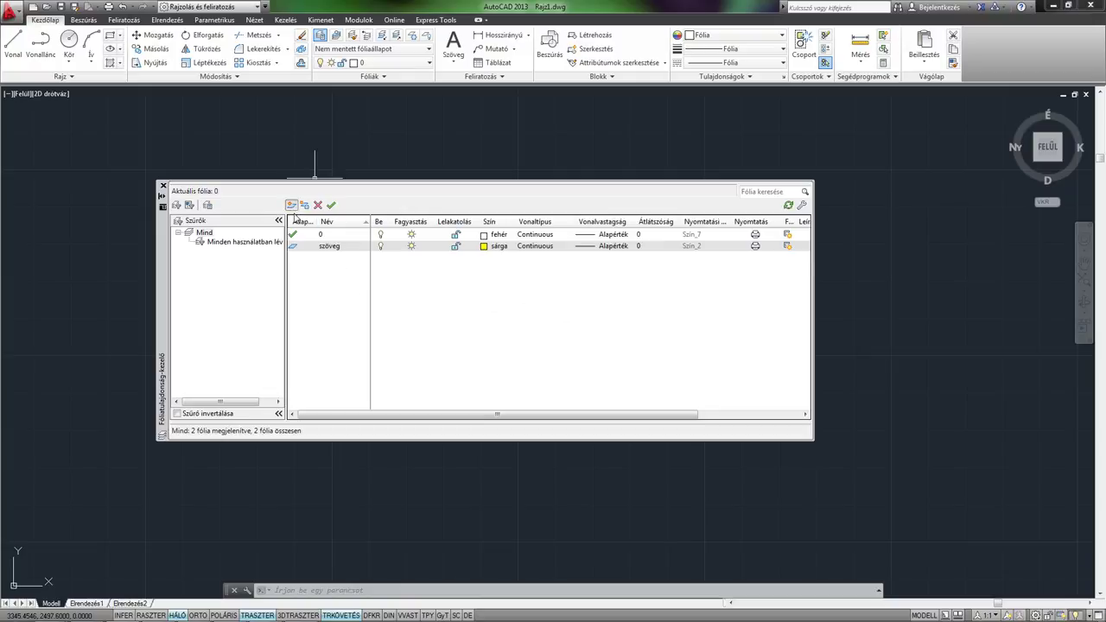
Add a green layer named rajz, make it current, and close the layer manager.
{"action": "left_click", "coordinate": [292, 208]}
{"action": "type", "text": "r"}
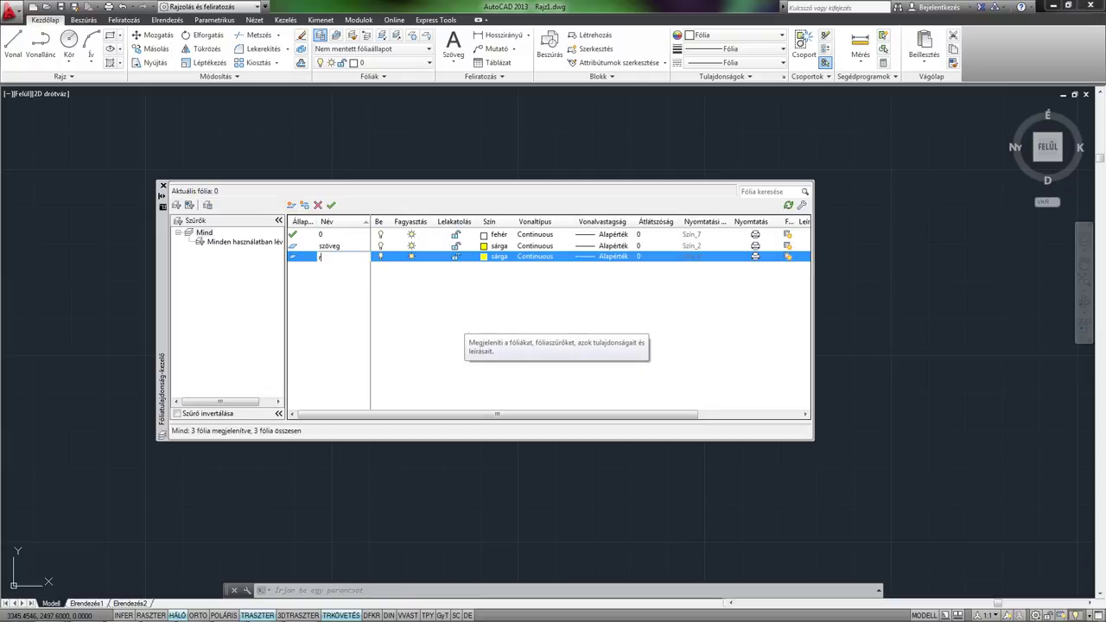
{"action": "type", "text": "ajz"}
{"action": "key", "text": "Return"}
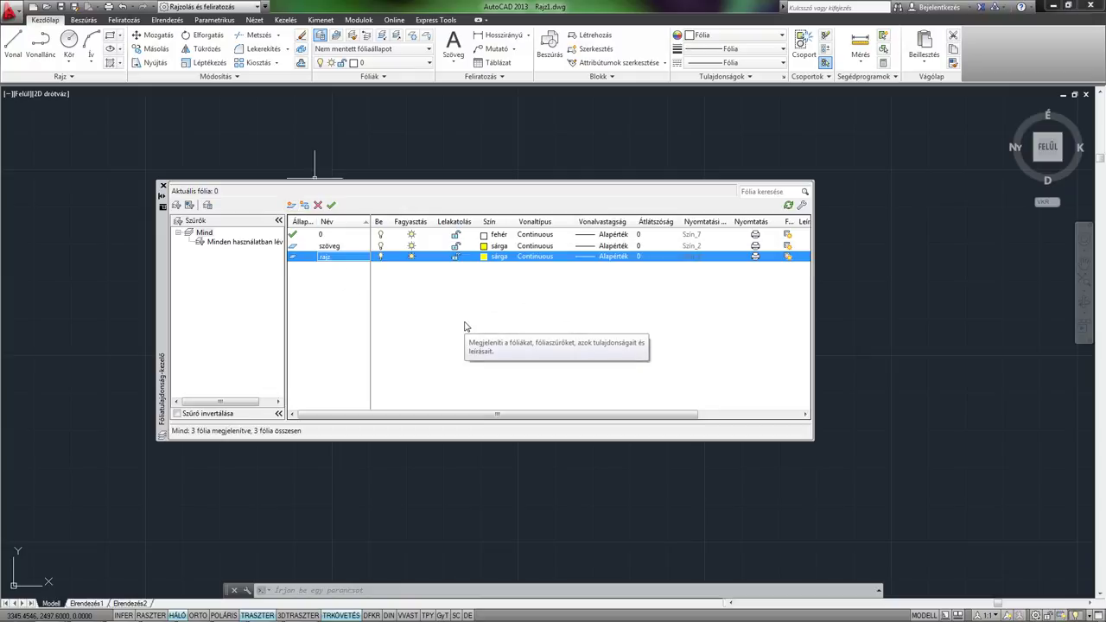
{"action": "left_click", "coordinate": [484, 257]}
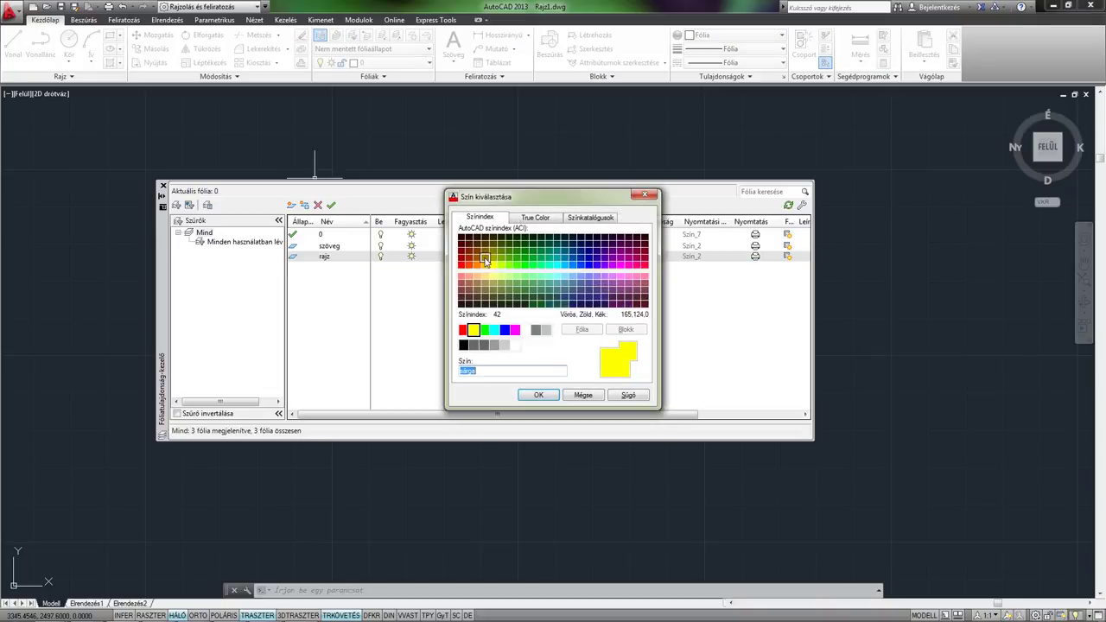
{"action": "left_click", "coordinate": [484, 329]}
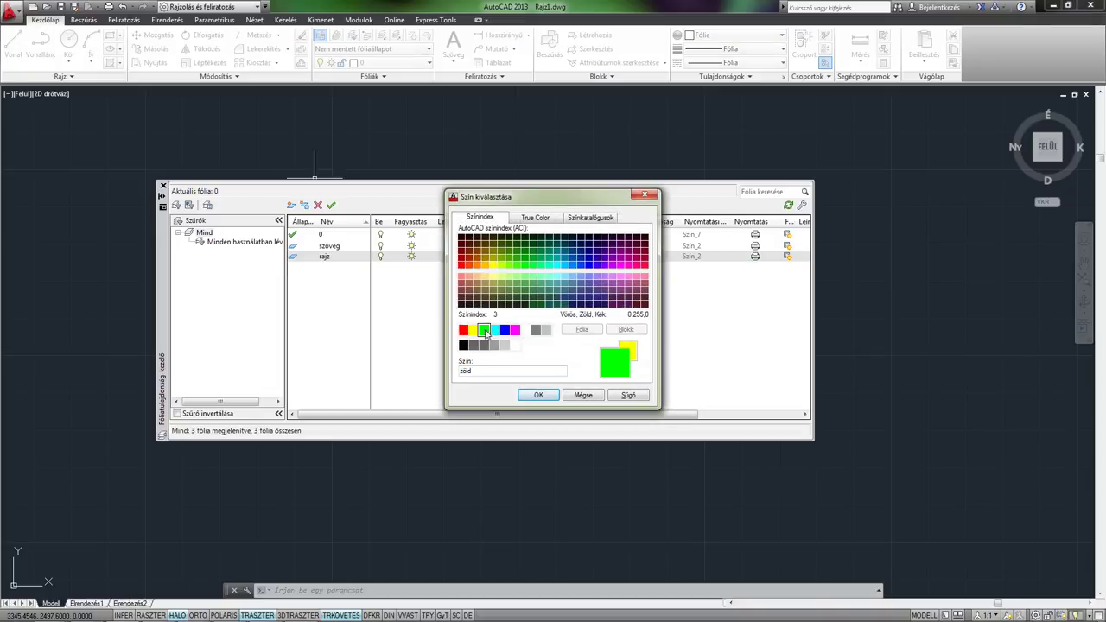
{"action": "left_click", "coordinate": [539, 395]}
{"action": "left_click", "coordinate": [341, 257]}
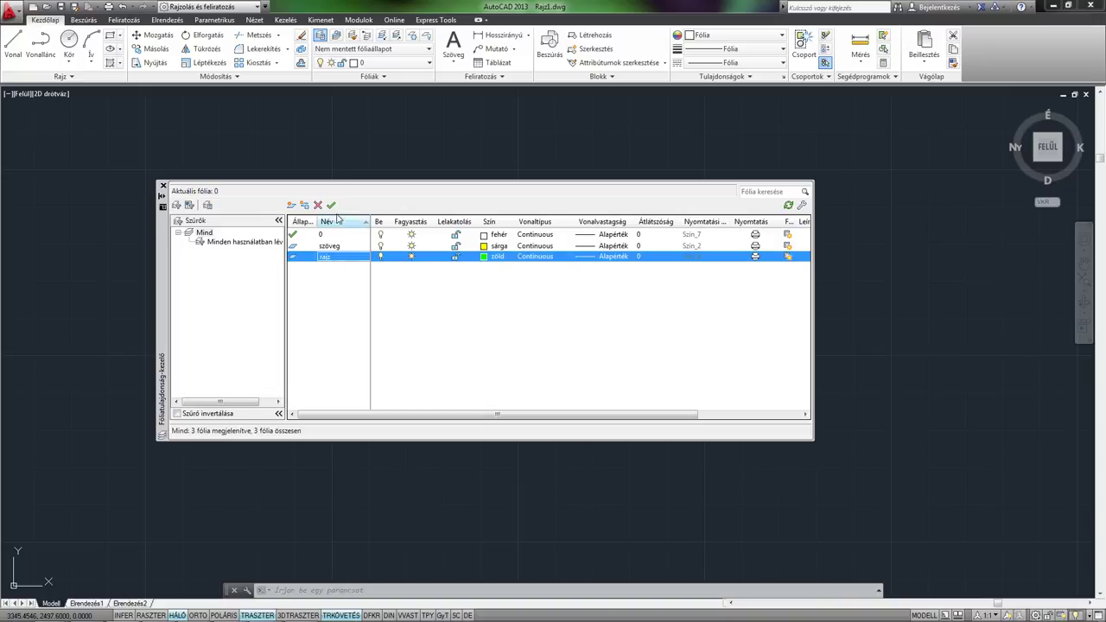
{"action": "left_click", "coordinate": [331, 205]}
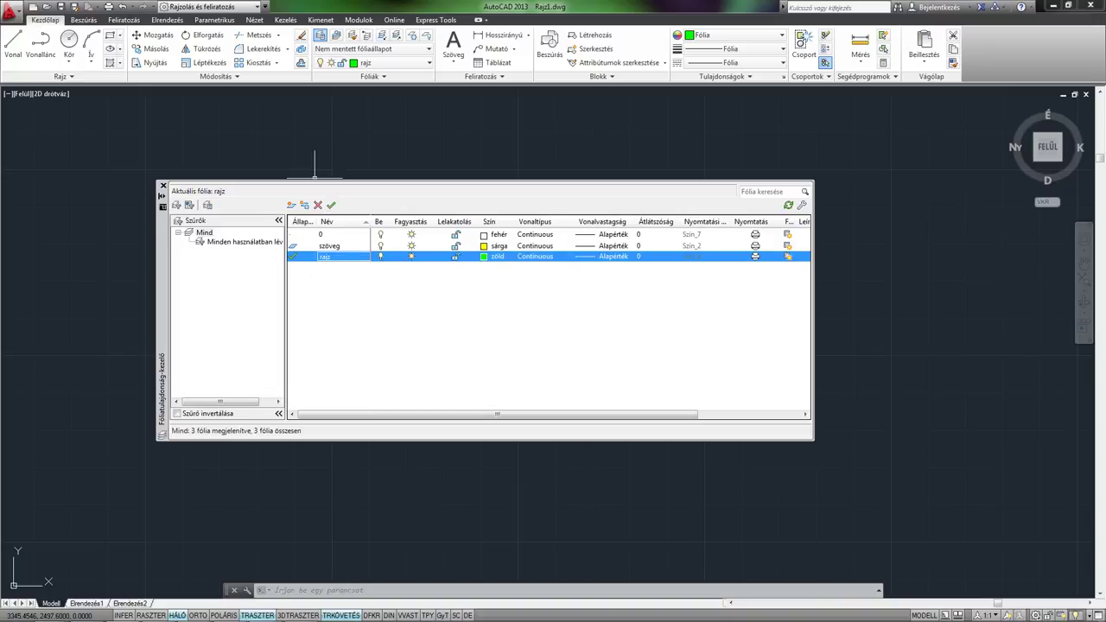
{"action": "left_click", "coordinate": [163, 186]}
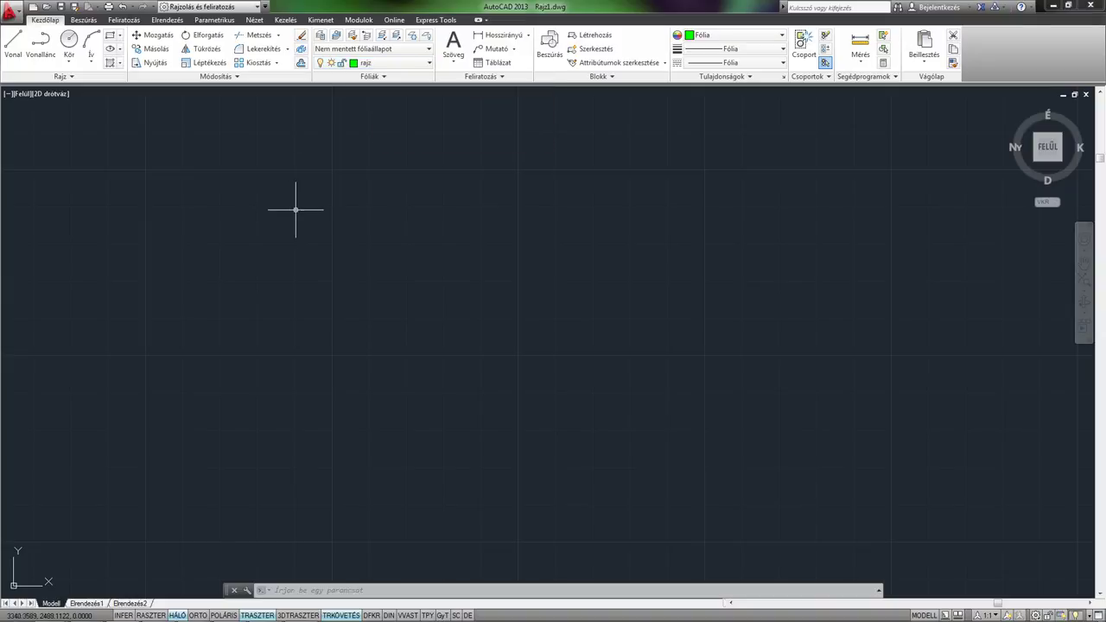
Draw a rectangle by picking an upper-left corner and an opposite lower-right corner.
{"action": "left_click", "coordinate": [110, 37]}
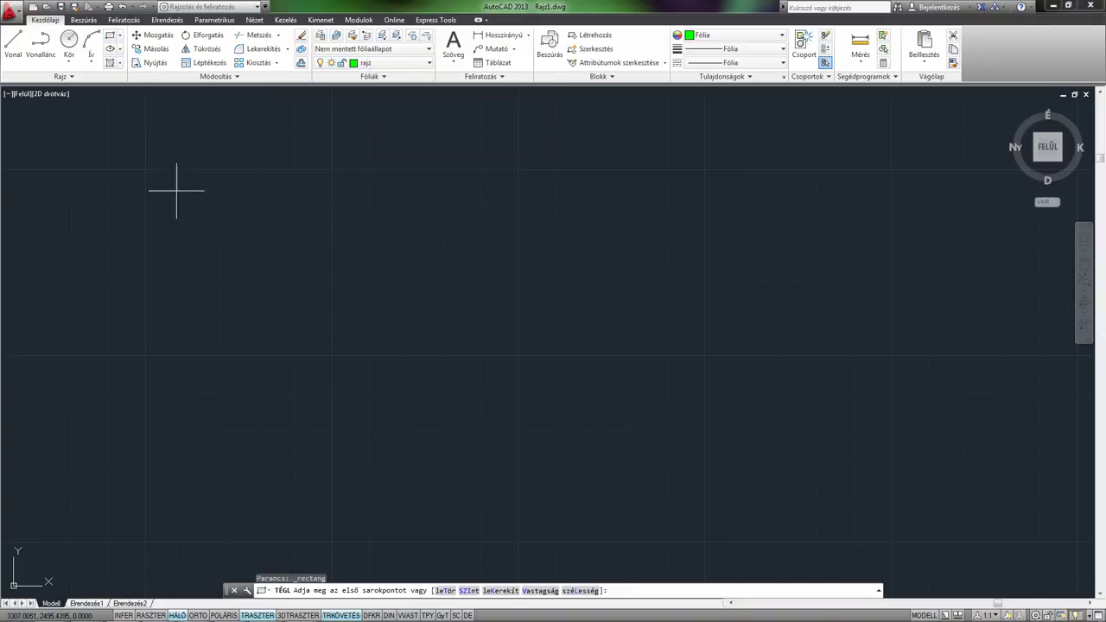
{"action": "left_click", "coordinate": [333, 169]}
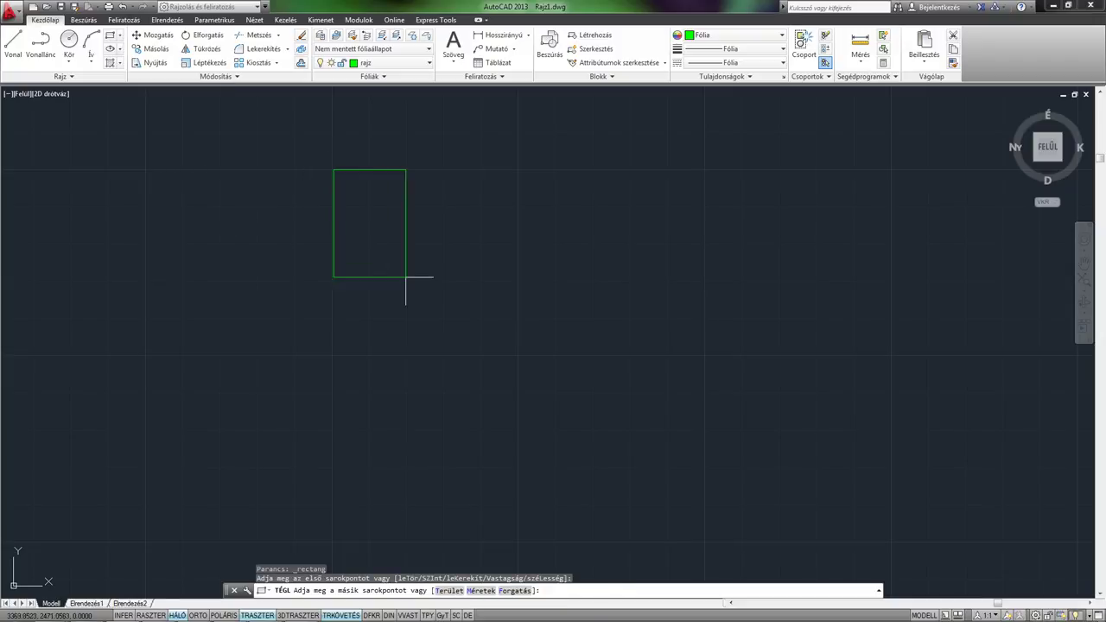
{"action": "left_click", "coordinate": [704, 356]}
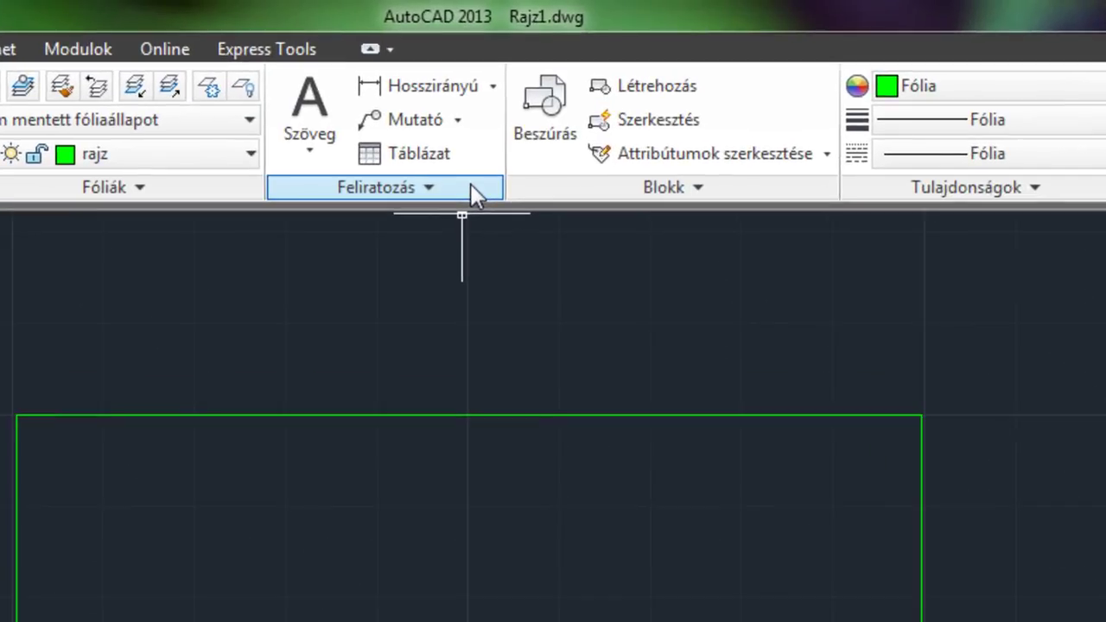
Browse the text type choices, then switch the ribbon to the Feliratozás (Annotate) tab.
{"action": "left_click", "coordinate": [306, 147]}
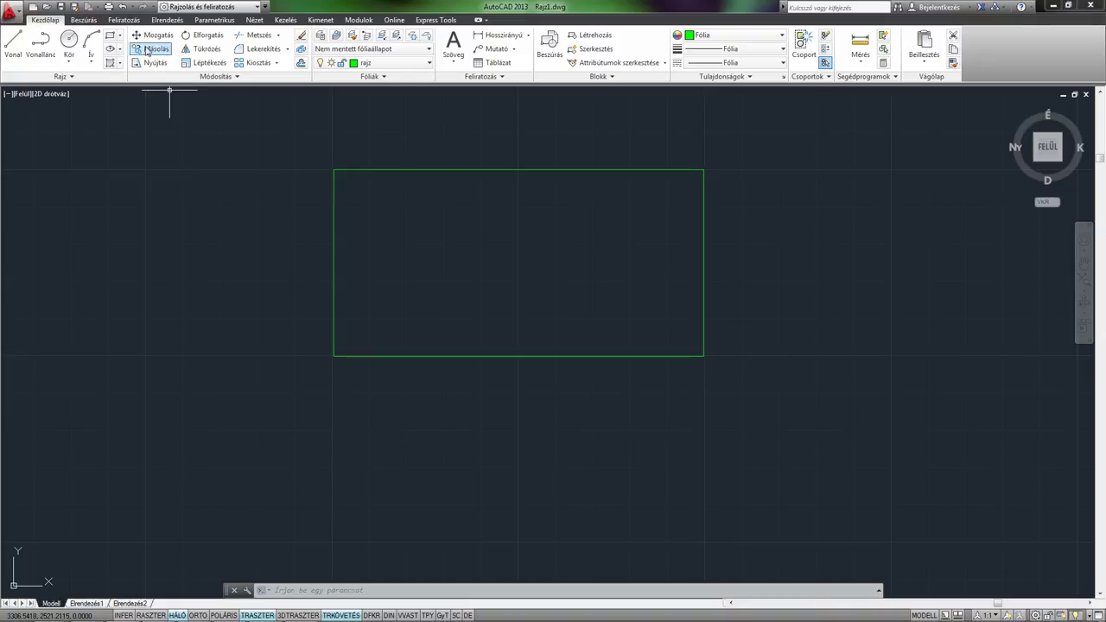
{"action": "left_click", "coordinate": [123, 20]}
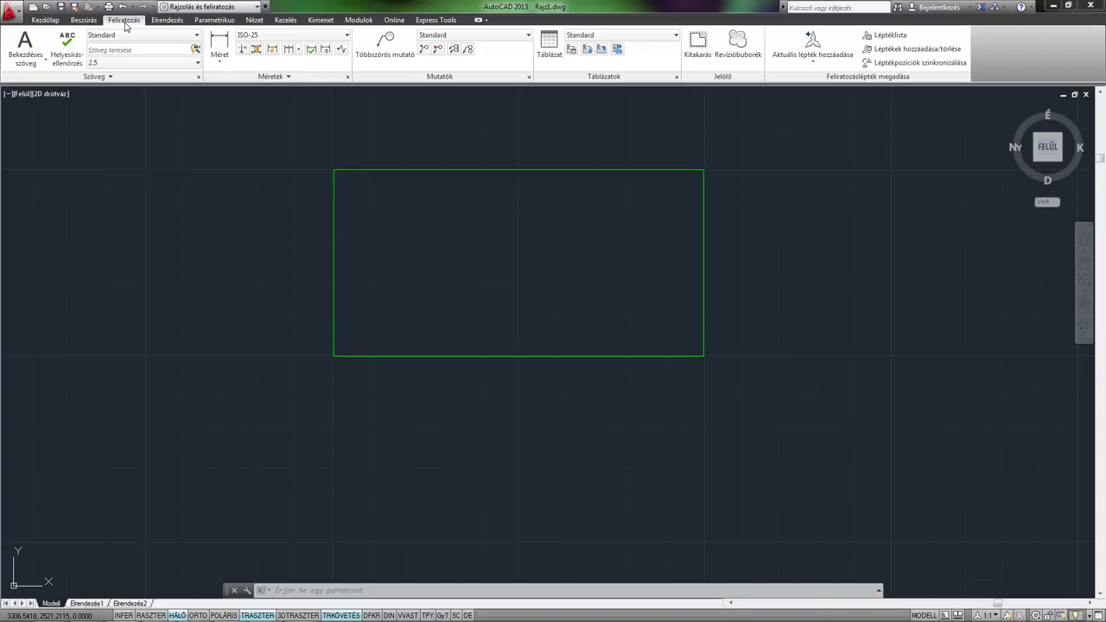
Back on the Kezdőlap tab, start the single-line text command with the DS alias.
{"action": "left_click", "coordinate": [46, 21]}
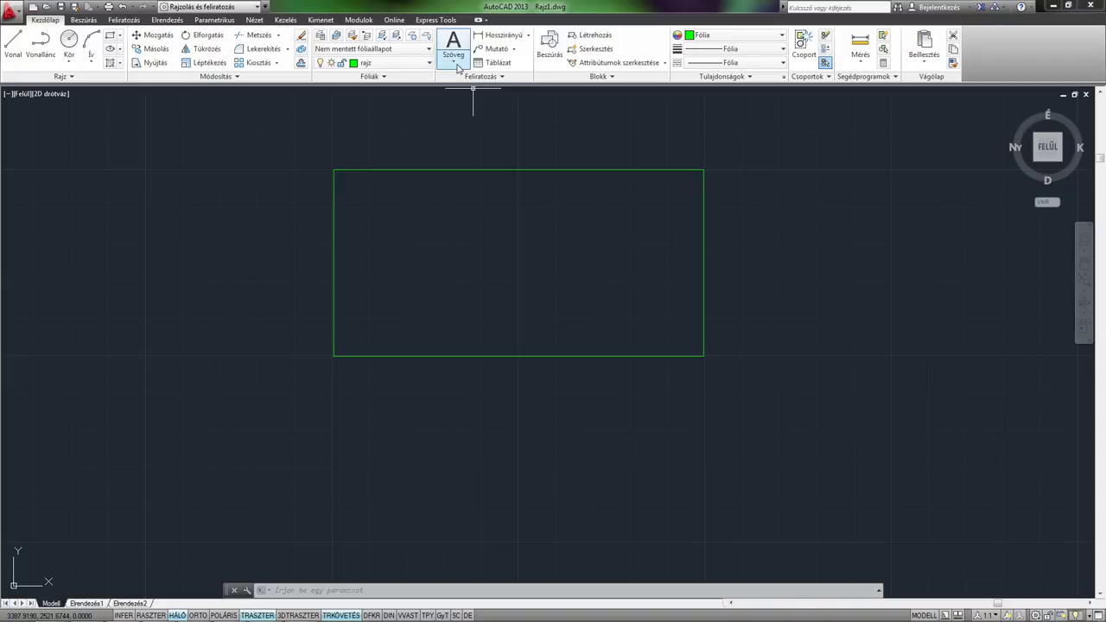
{"action": "left_click", "coordinate": [453, 57]}
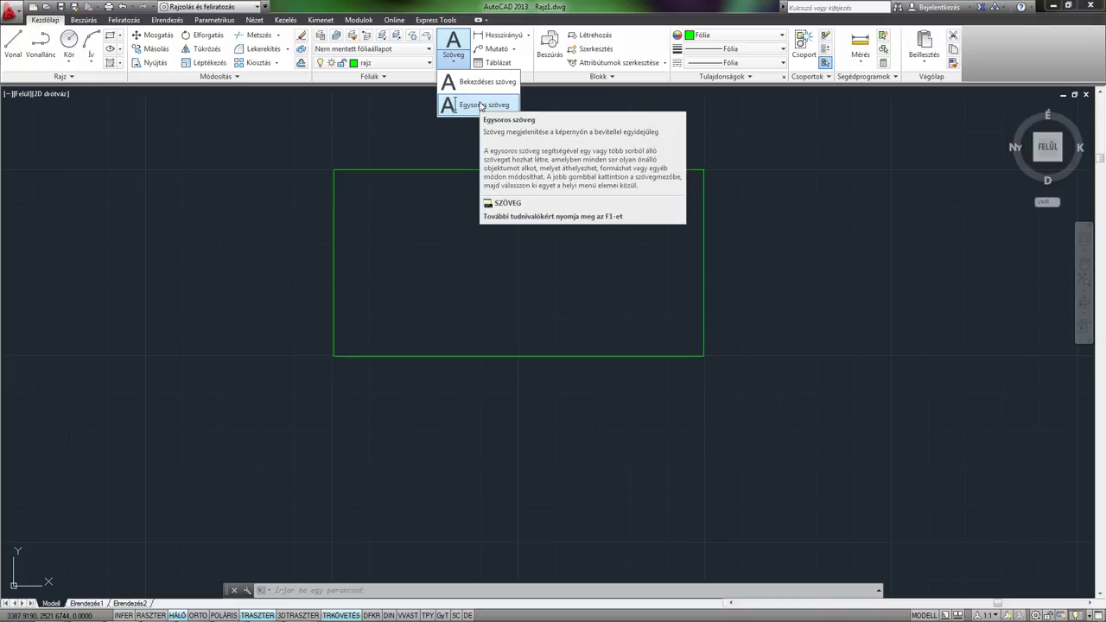
{"action": "left_click", "coordinate": [343, 125]}
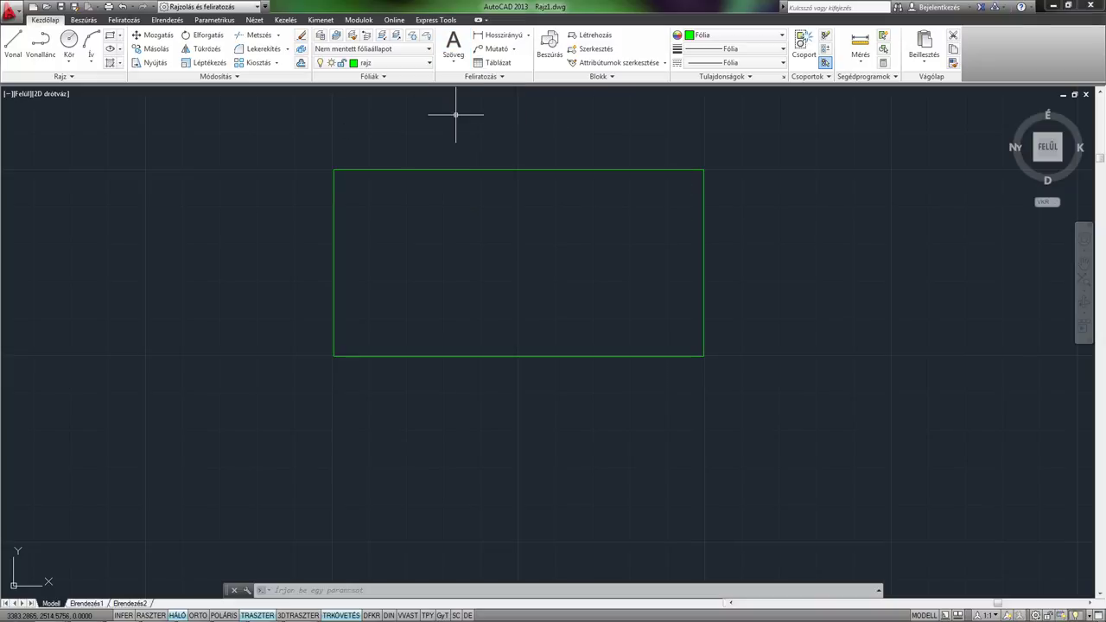
{"action": "type", "text": "D"}
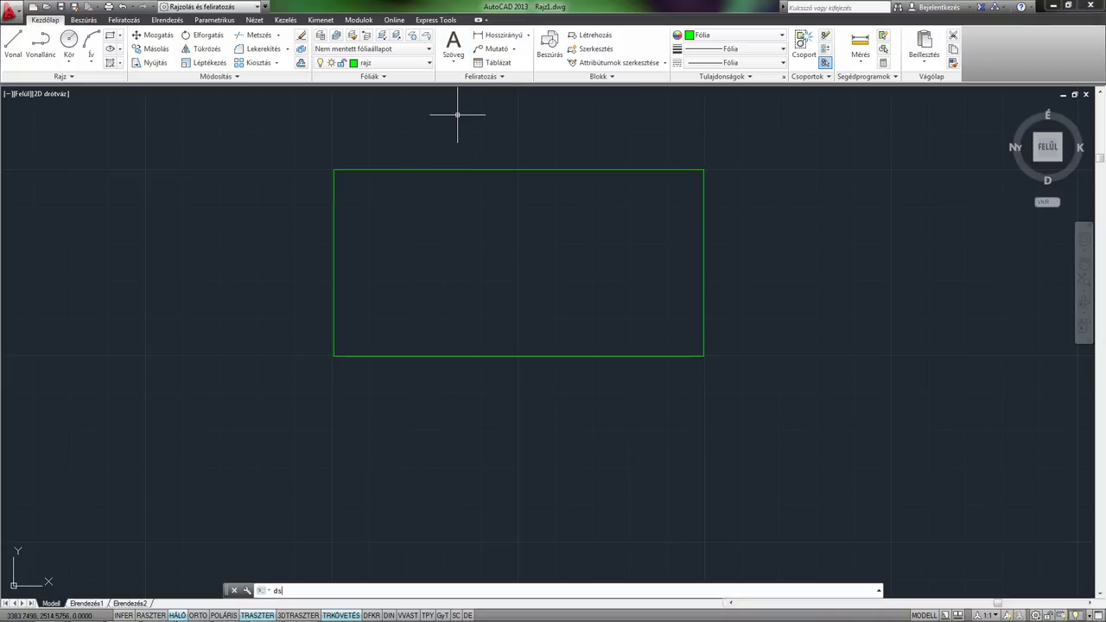
{"action": "type", "text": "S"}
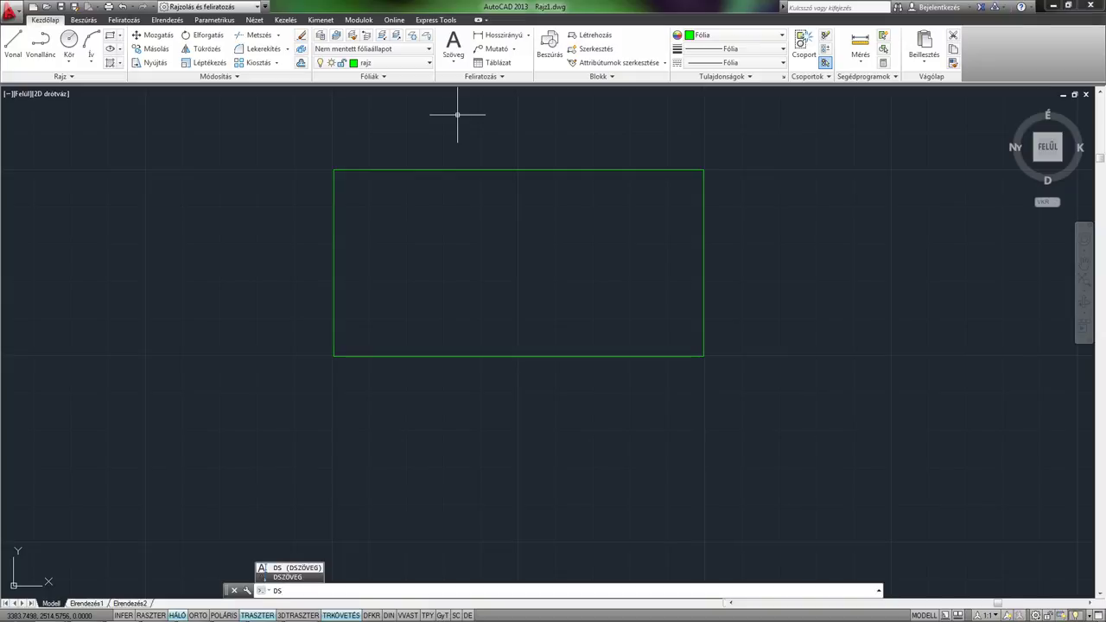
{"action": "key", "text": "Return"}
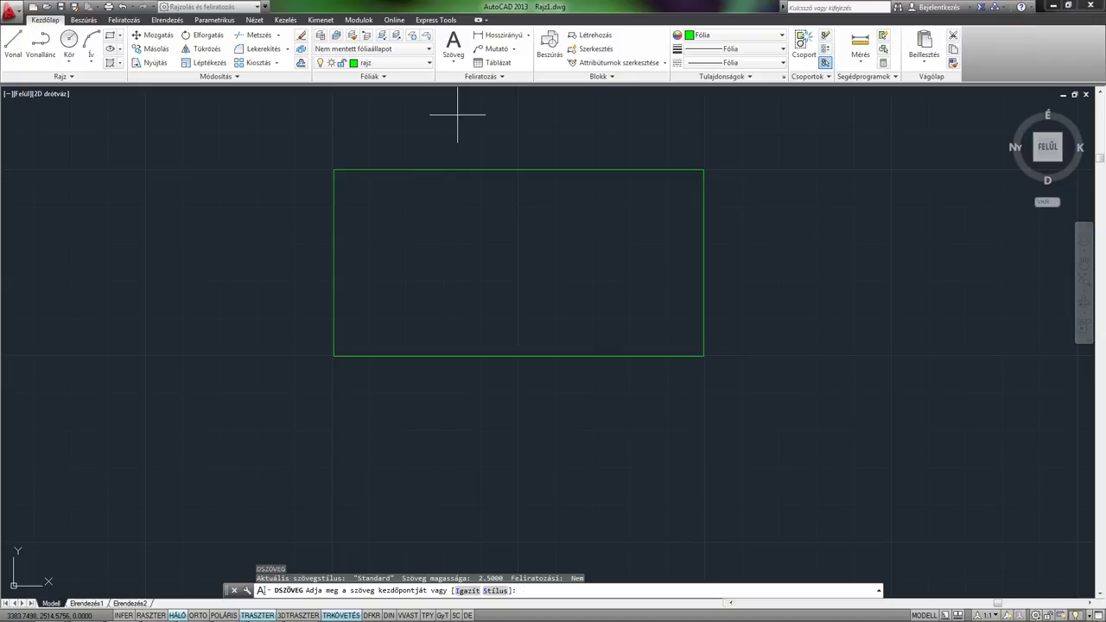
Place 'AutoCAD alapismeretek' inside the rectangle, height 3.5, rotation 0.
{"action": "left_click", "coordinate": [457, 269]}
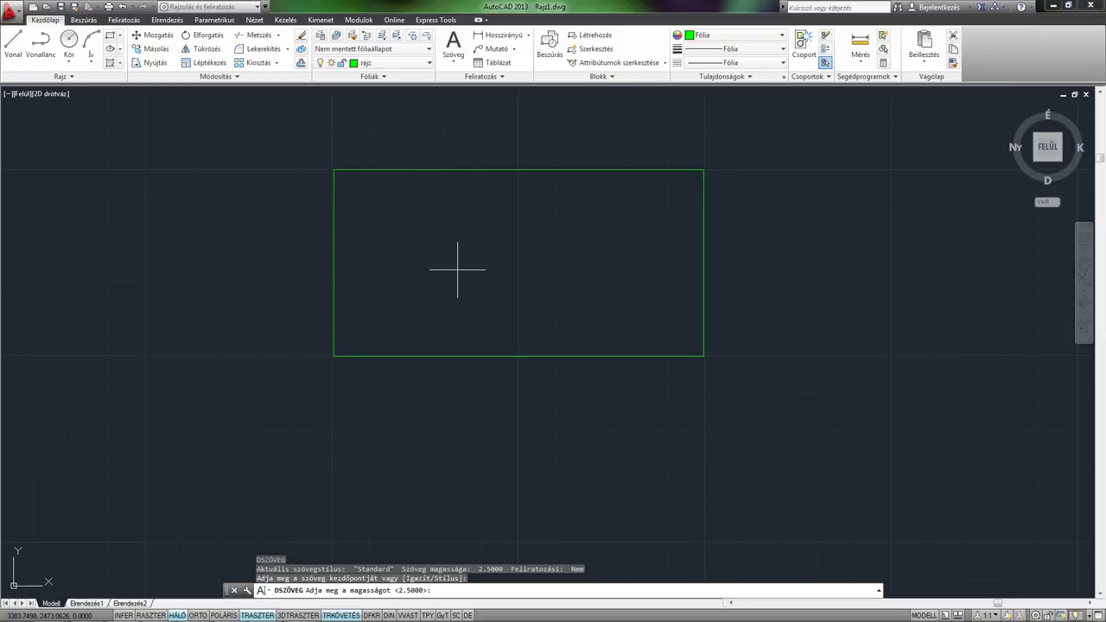
{"action": "type", "text": "3.5"}
{"action": "key", "text": "Return"}
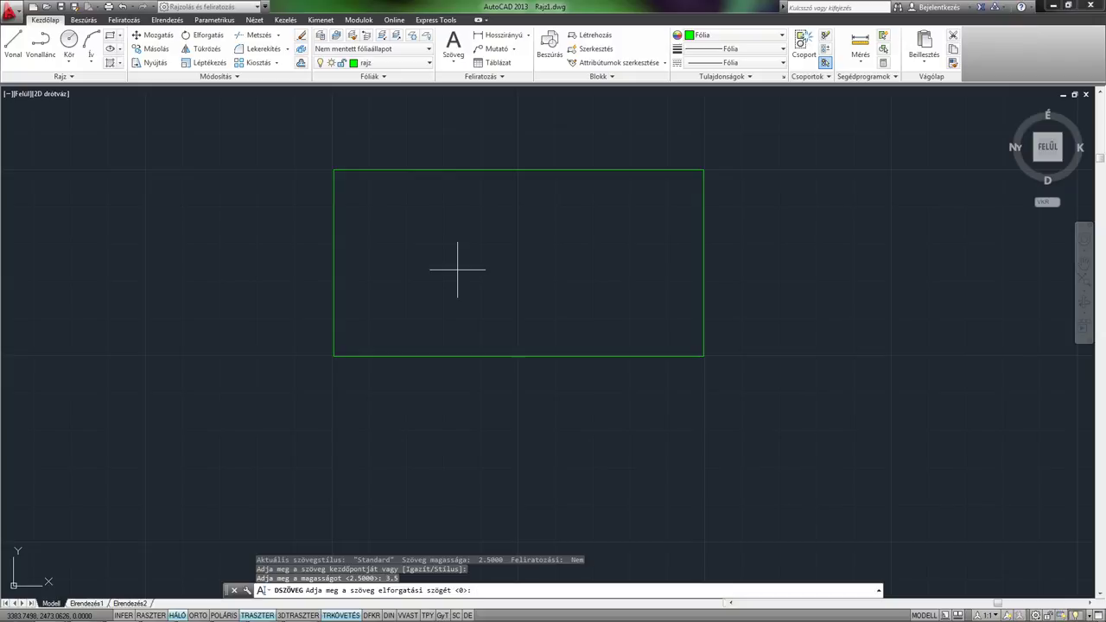
{"action": "key", "text": "Return"}
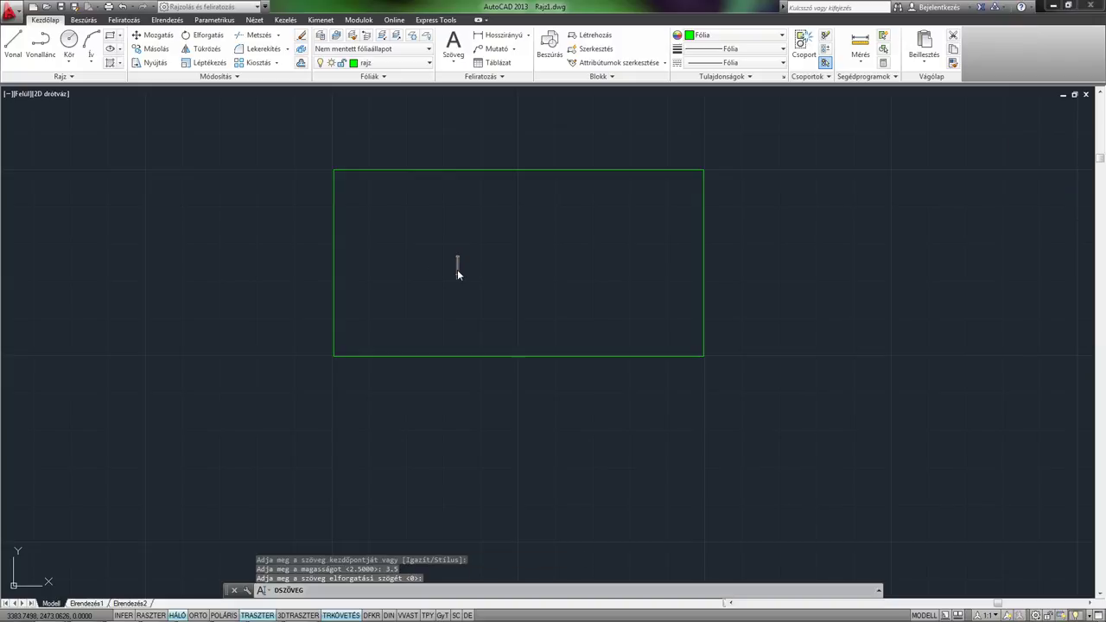
{"action": "type", "text": "A"}
{"action": "type", "text": "utoCAD "}
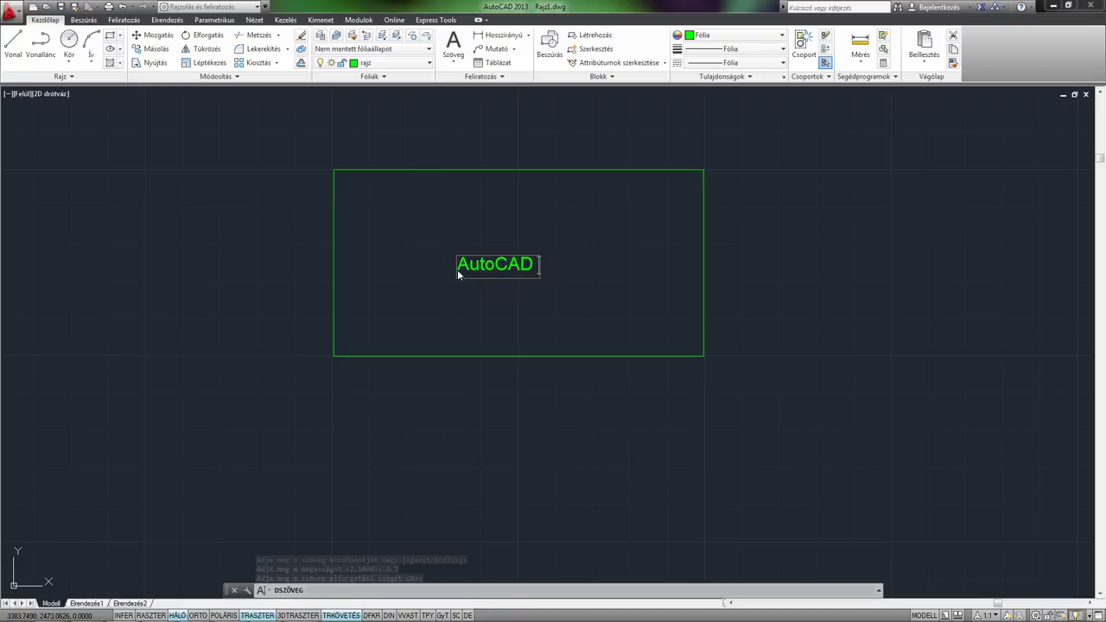
{"action": "type", "text": "alapismerete"}
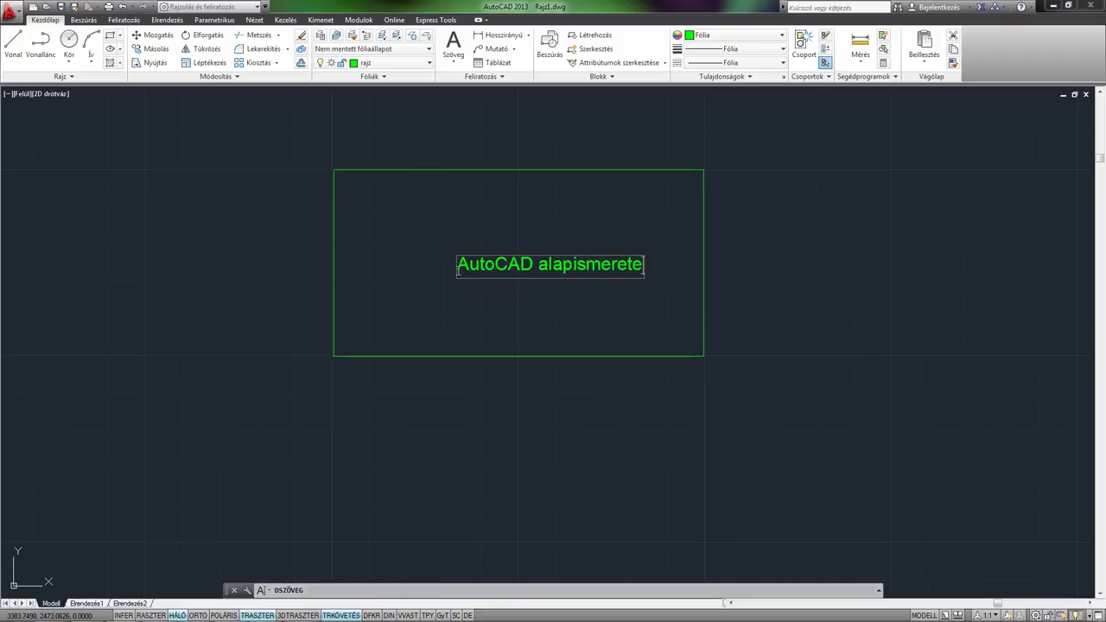
{"action": "type", "text": "k"}
{"action": "key", "text": "Return"}
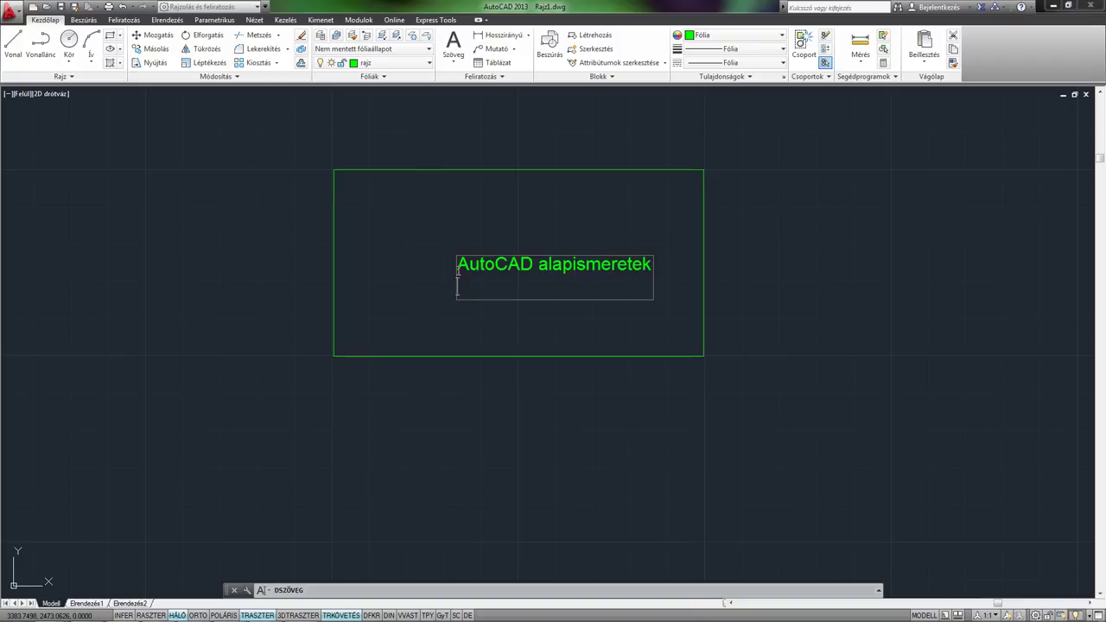
{"action": "key", "text": "Return"}
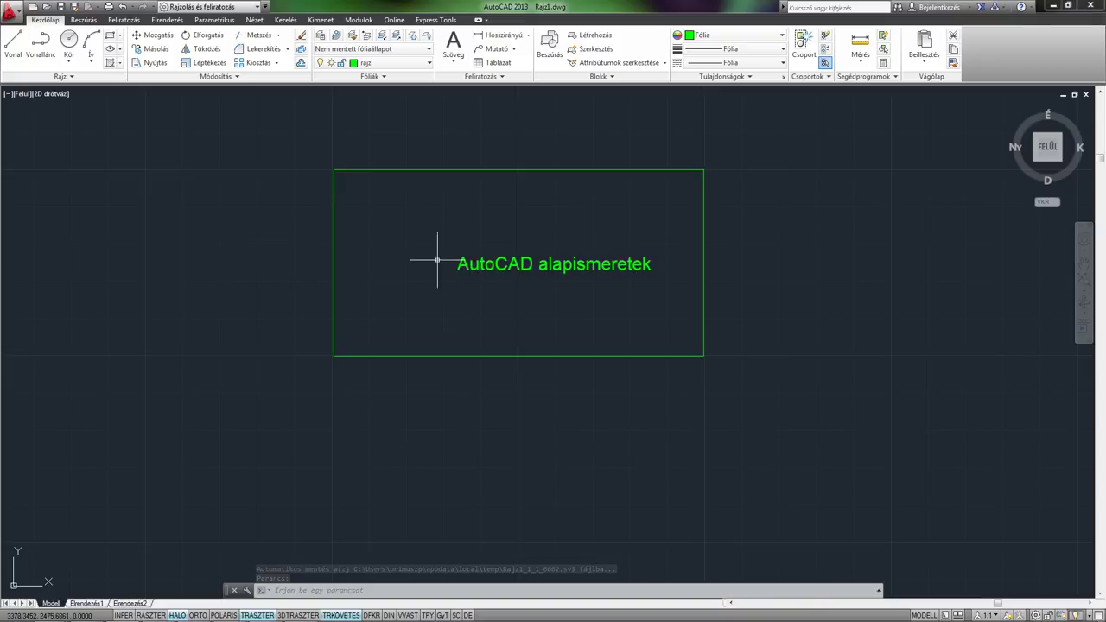
Move the 'AutoCAD alapismeretek' text onto the yellow szöveg layer.
{"action": "left_click", "coordinate": [501, 265]}
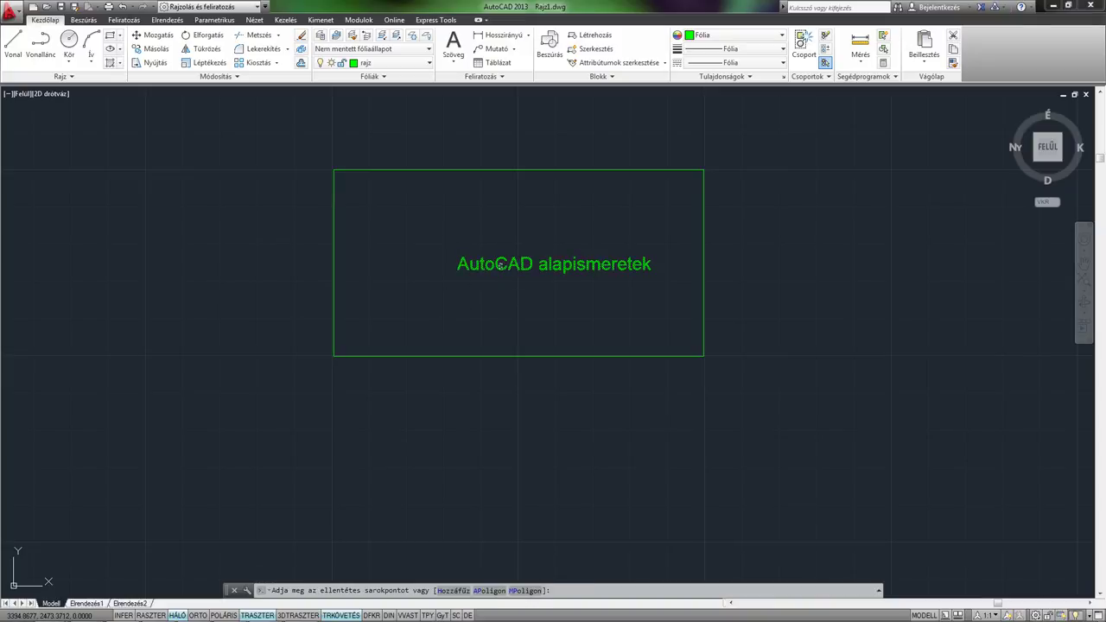
{"action": "left_click", "coordinate": [501, 264]}
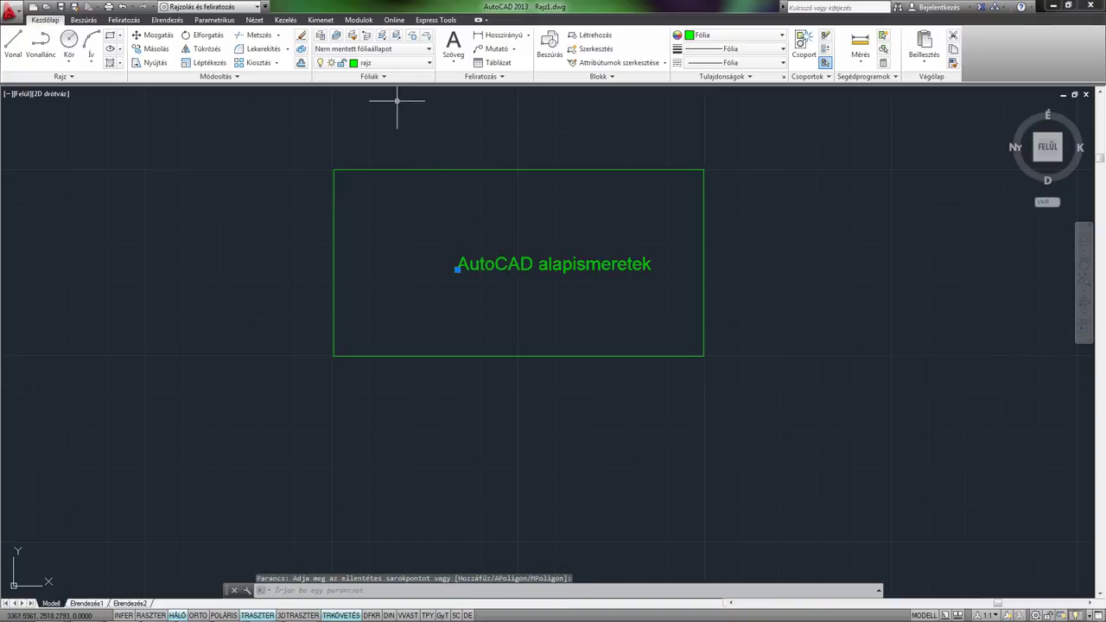
{"action": "left_click", "coordinate": [399, 68]}
{"action": "left_click", "coordinate": [383, 93]}
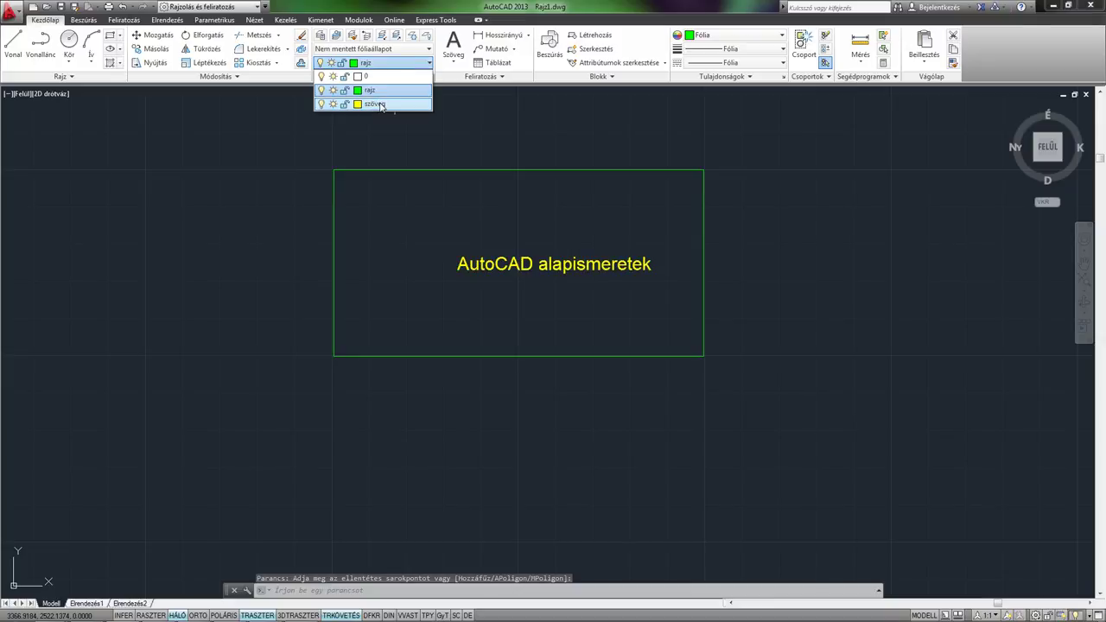
{"action": "key", "text": "Escape"}
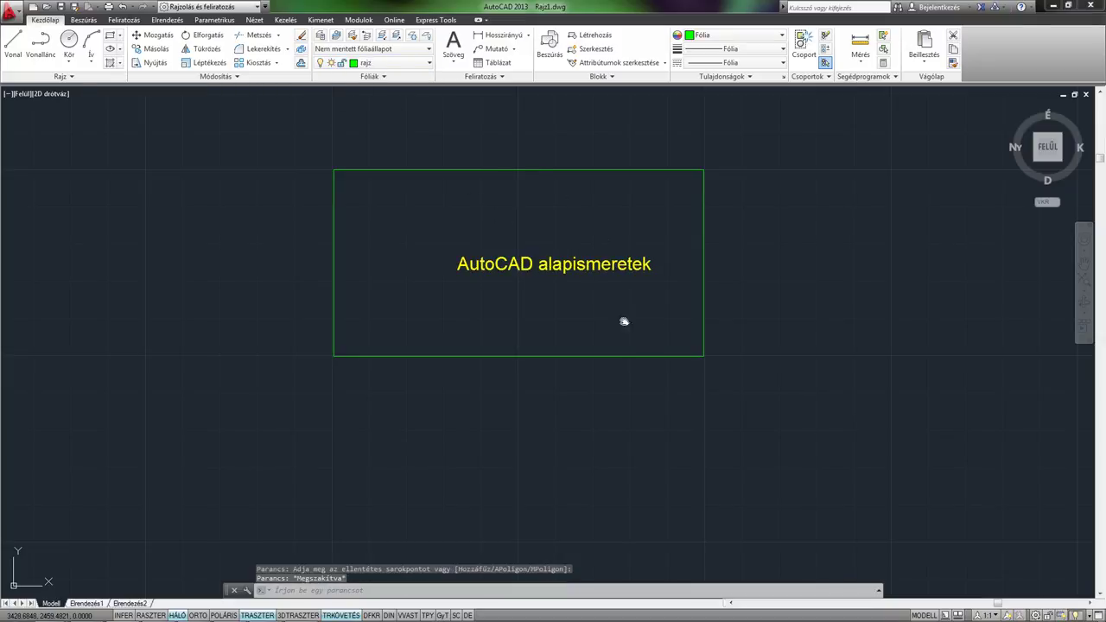
Recentre the view, reselect the text and grab its start-point grip.
{"action": "mouse_move", "coordinate": [622, 321]}
{"action": "middle_mouse_down"}
{"action": "mouse_move", "coordinate": [493, 316]}
{"action": "mouse_move", "coordinate": [526, 294]}
{"action": "middle_mouse_up"}
{"action": "scroll", "coordinate": [503, 288], "scroll_direction": "up", "scroll_amount": 1}
{"action": "scroll", "coordinate": [503, 287], "scroll_direction": "down", "scroll_amount": 1}
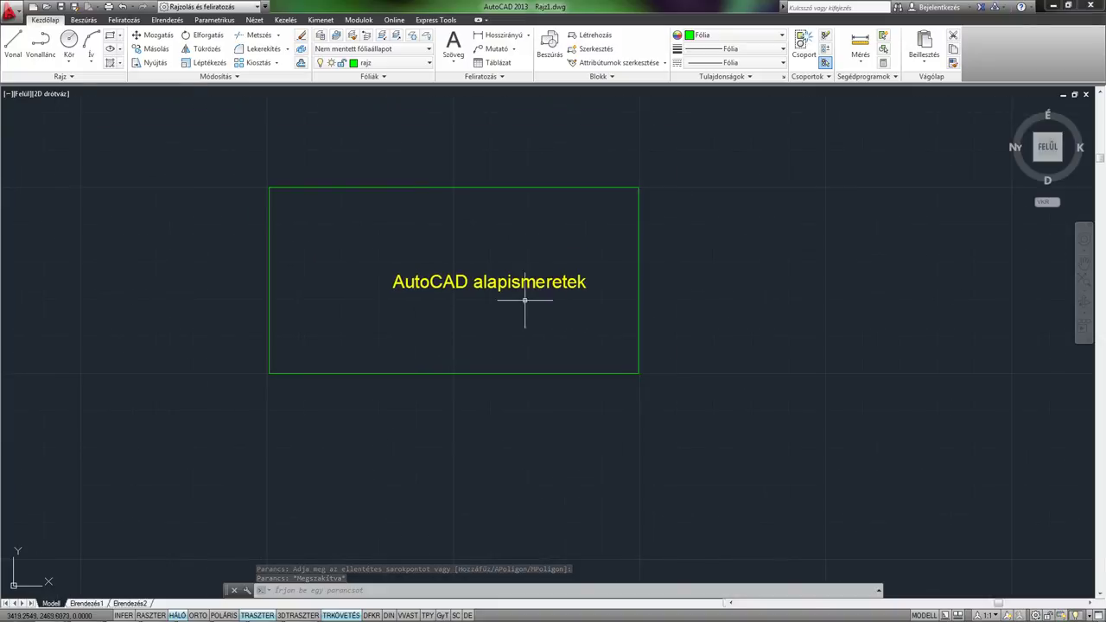
{"action": "left_click", "coordinate": [520, 289]}
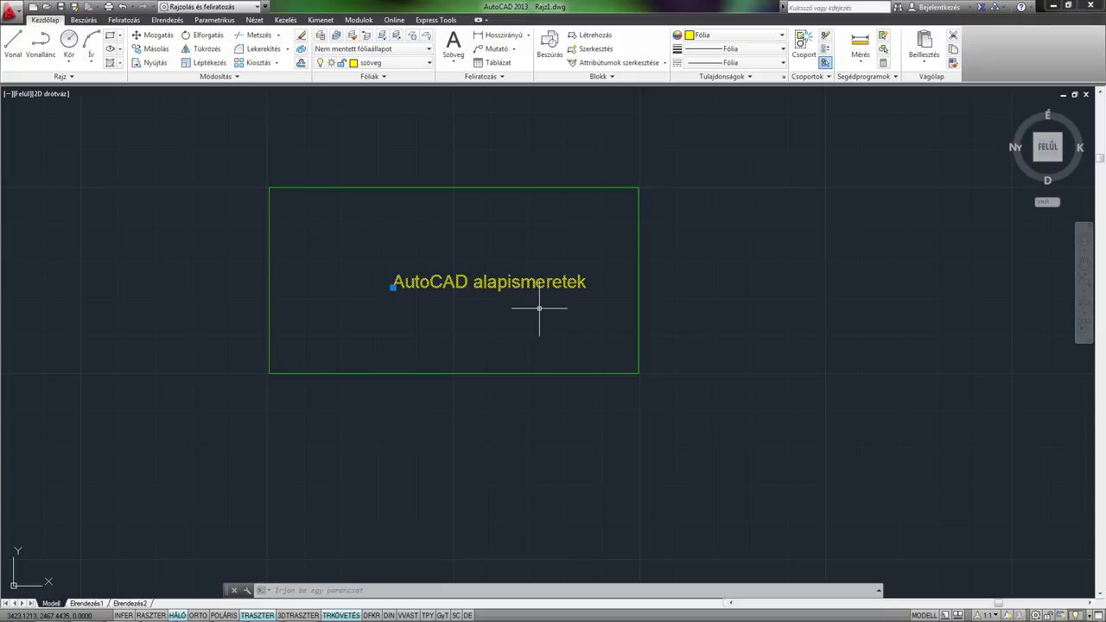
{"action": "scroll", "coordinate": [387, 273], "scroll_direction": "up", "scroll_amount": 2}
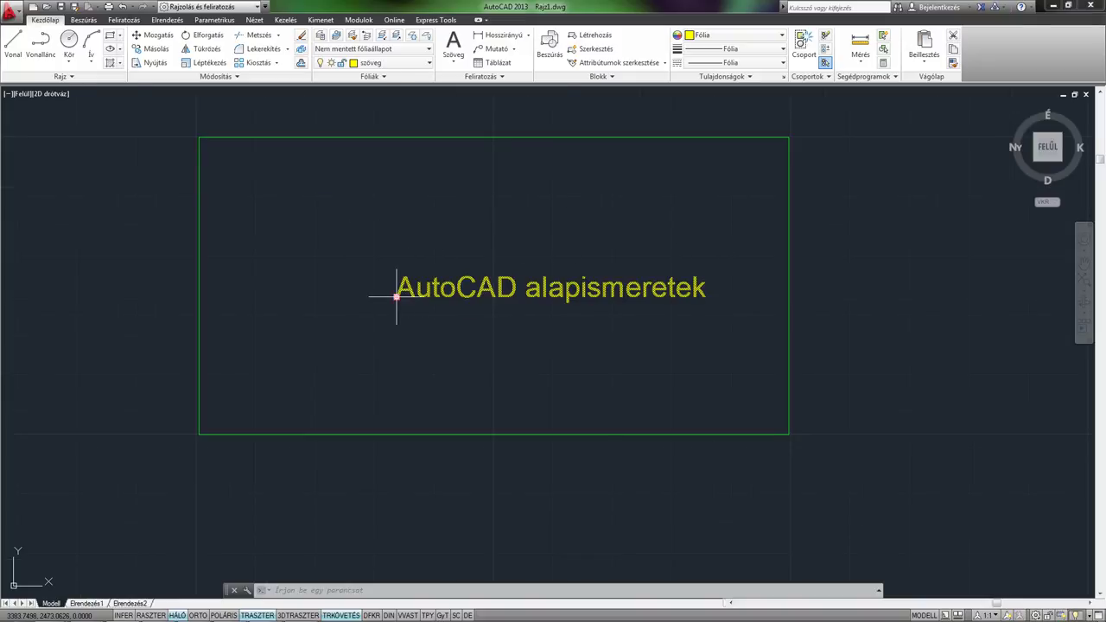
{"action": "left_click", "coordinate": [396, 296]}
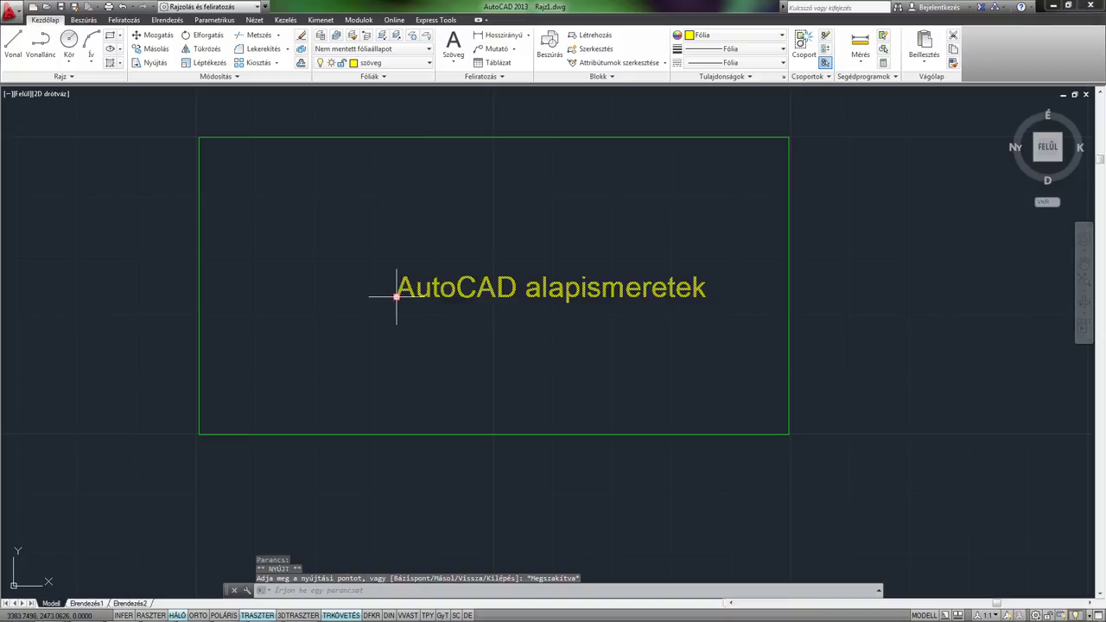
Move the text's start point onto the rectangle's top-left corner.
{"action": "left_click", "coordinate": [395, 296]}
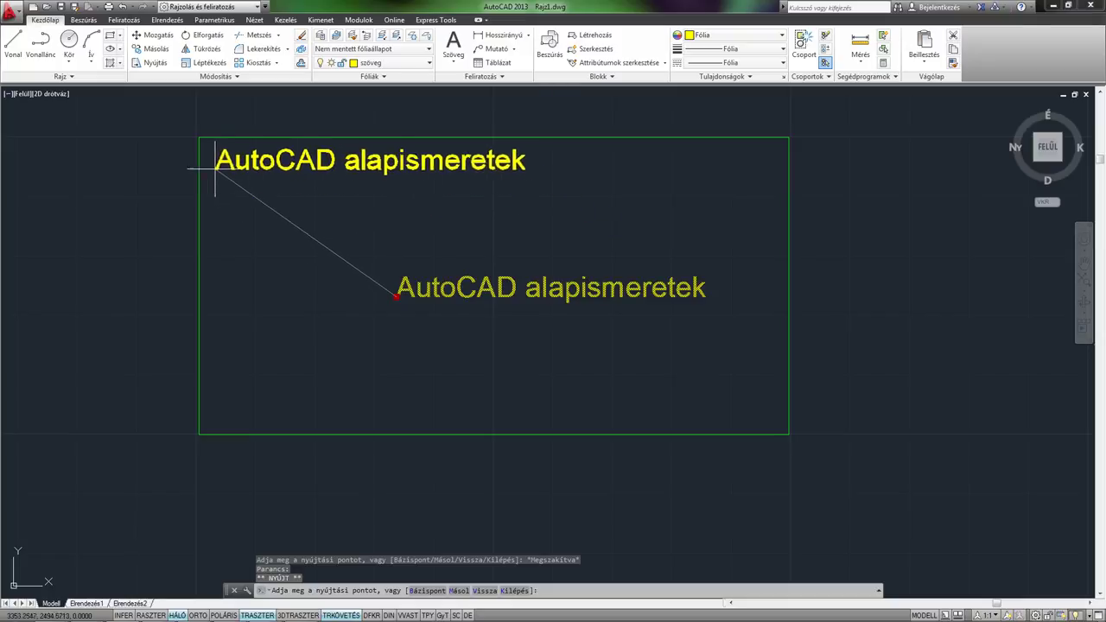
{"action": "left_click", "coordinate": [199, 138]}
{"action": "middle_click_drag", "start_coordinate": [291, 201], "coordinate": [306, 243]}
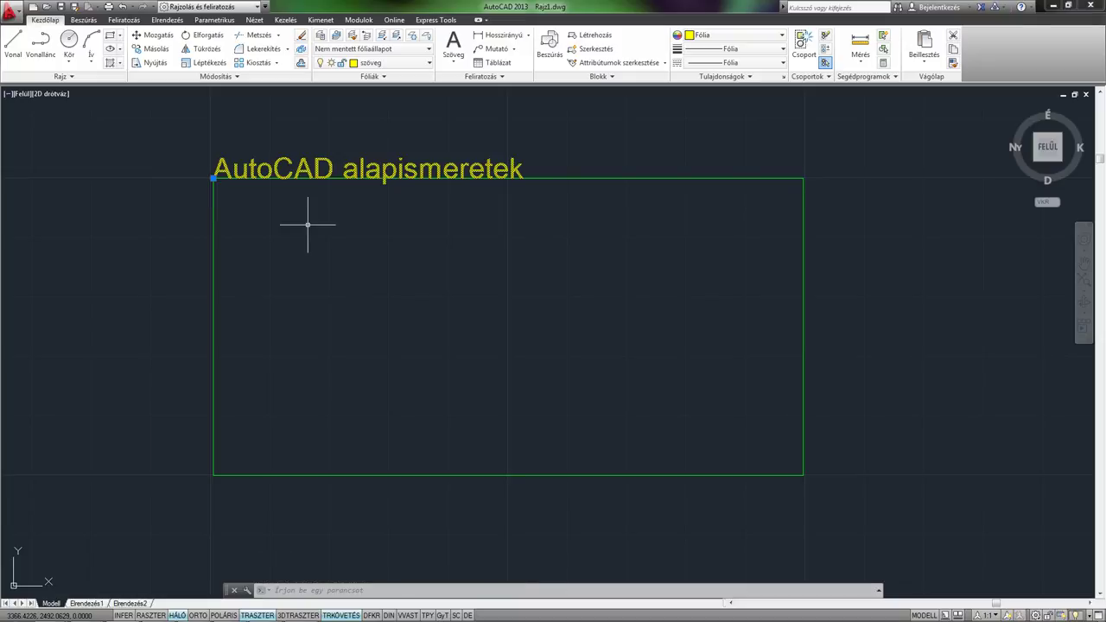
{"action": "left_click", "coordinate": [328, 146]}
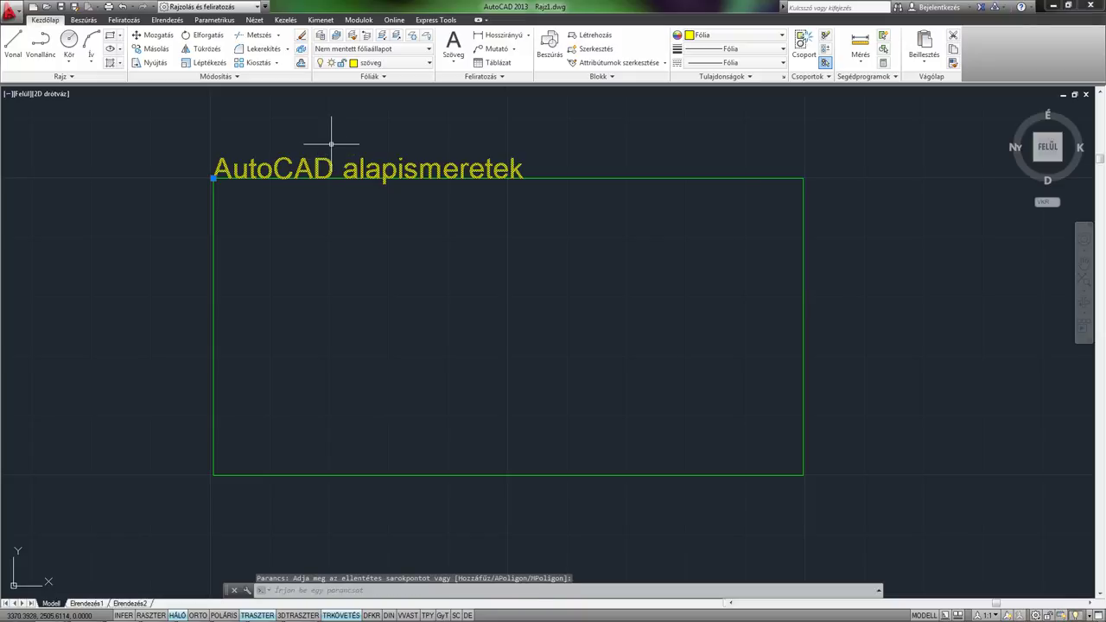
Delete the old label and add centre-justified 'Téglalap rajzelem', height 3.5, at the top-edge midpoint.
{"action": "key", "text": "Delete"}
{"action": "type", "text": "D"}
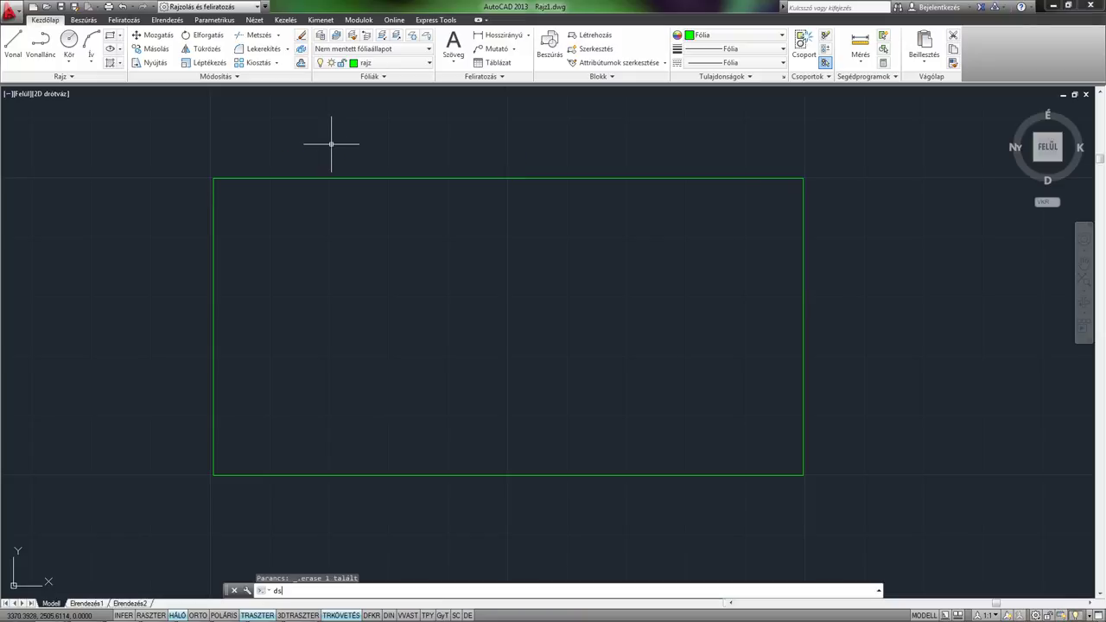
{"action": "type", "text": "S"}
{"action": "key", "text": "Return"}
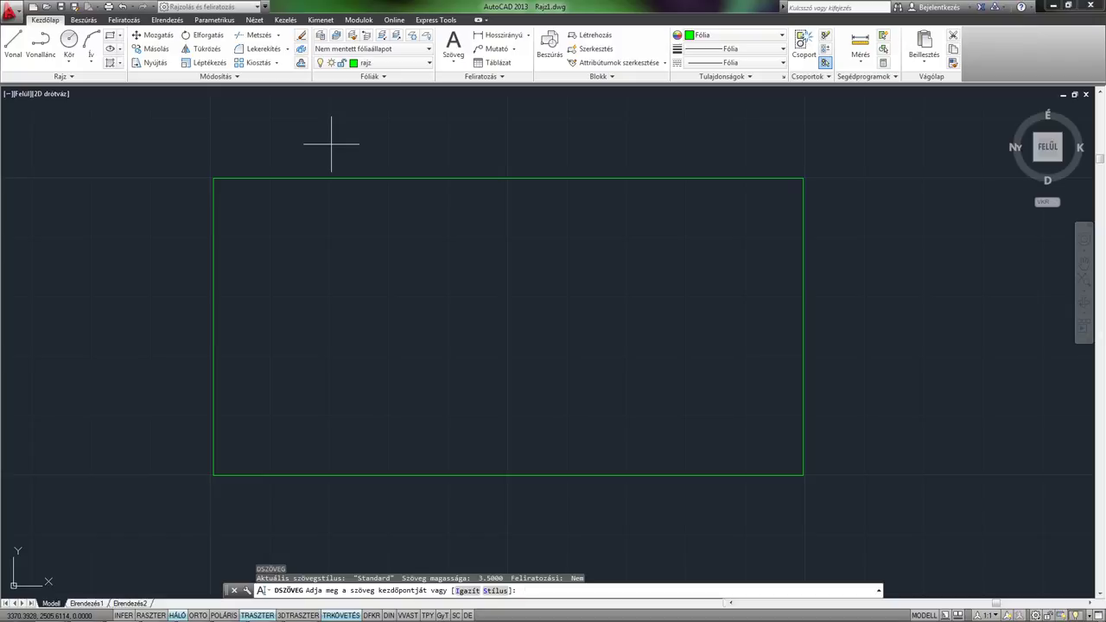
{"action": "type", "text": "I"}
{"action": "key", "text": "Return"}
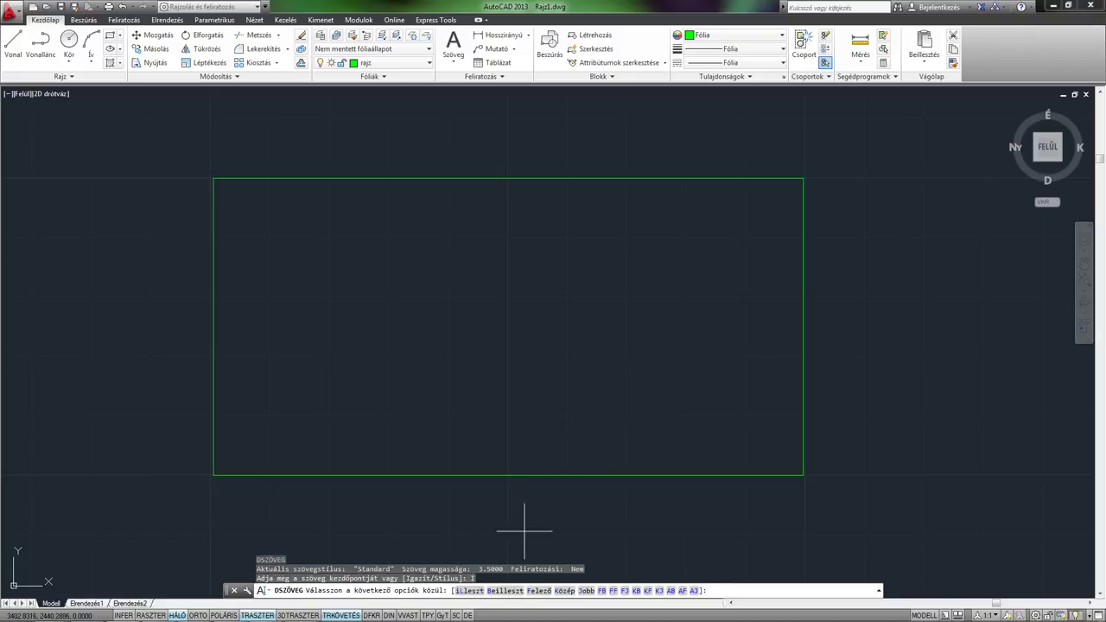
{"action": "left_click", "coordinate": [540, 590]}
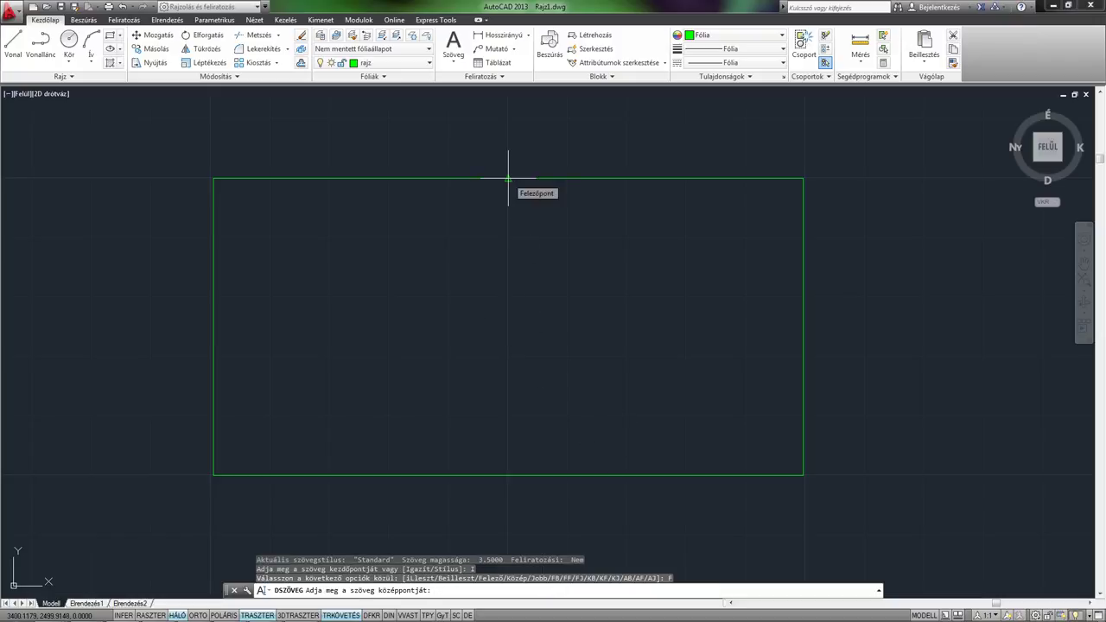
{"action": "left_click", "coordinate": [508, 179]}
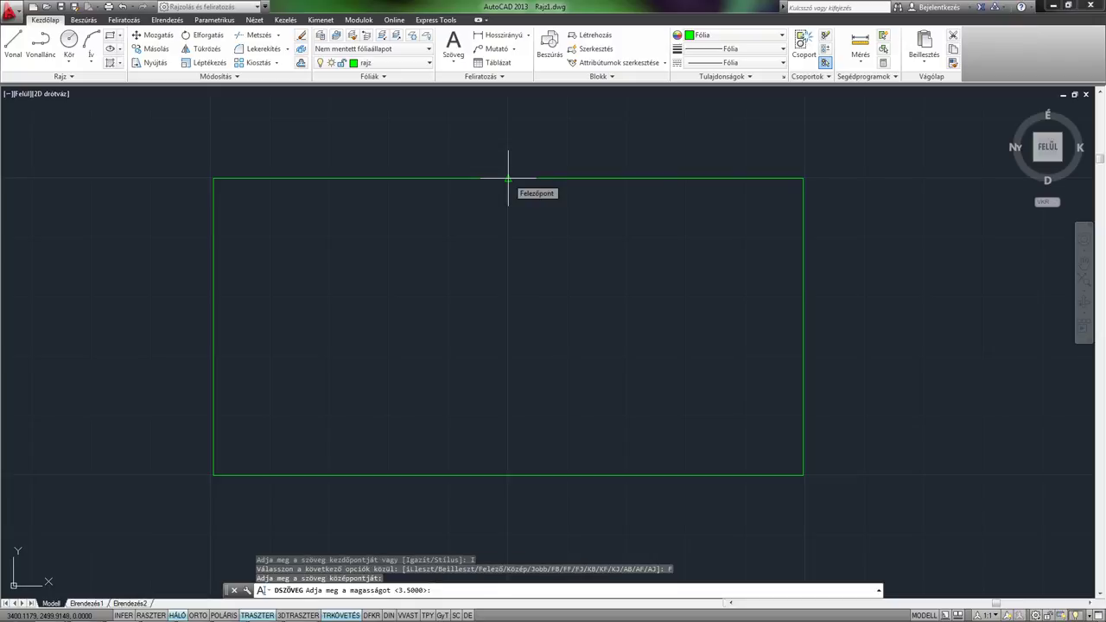
{"action": "key", "text": "Return"}
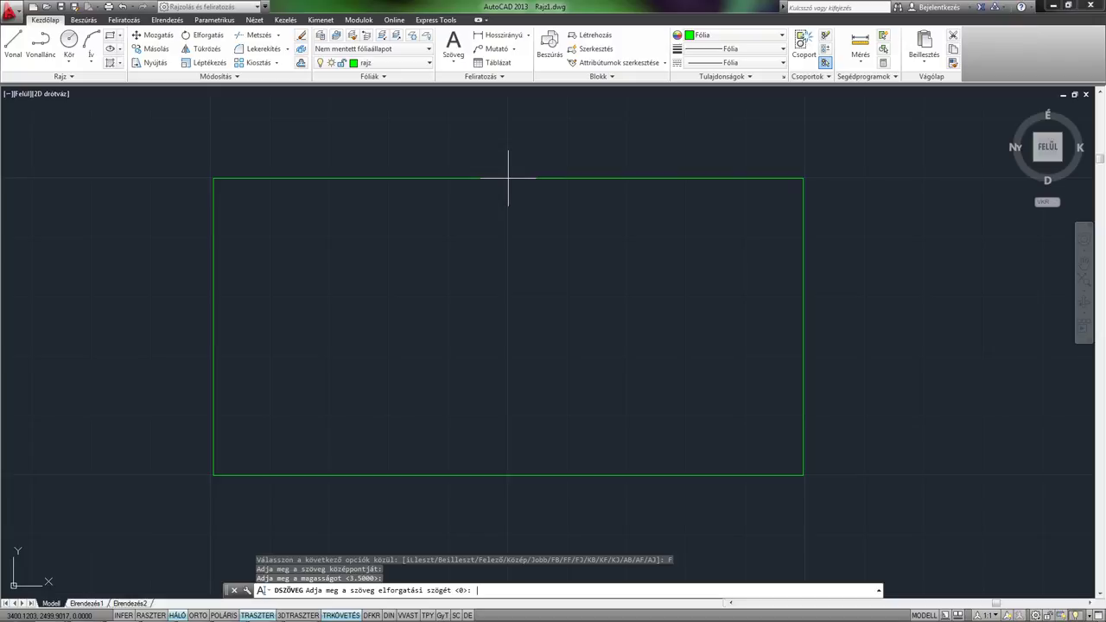
{"action": "key", "text": "Return"}
{"action": "type", "text": "Tég"}
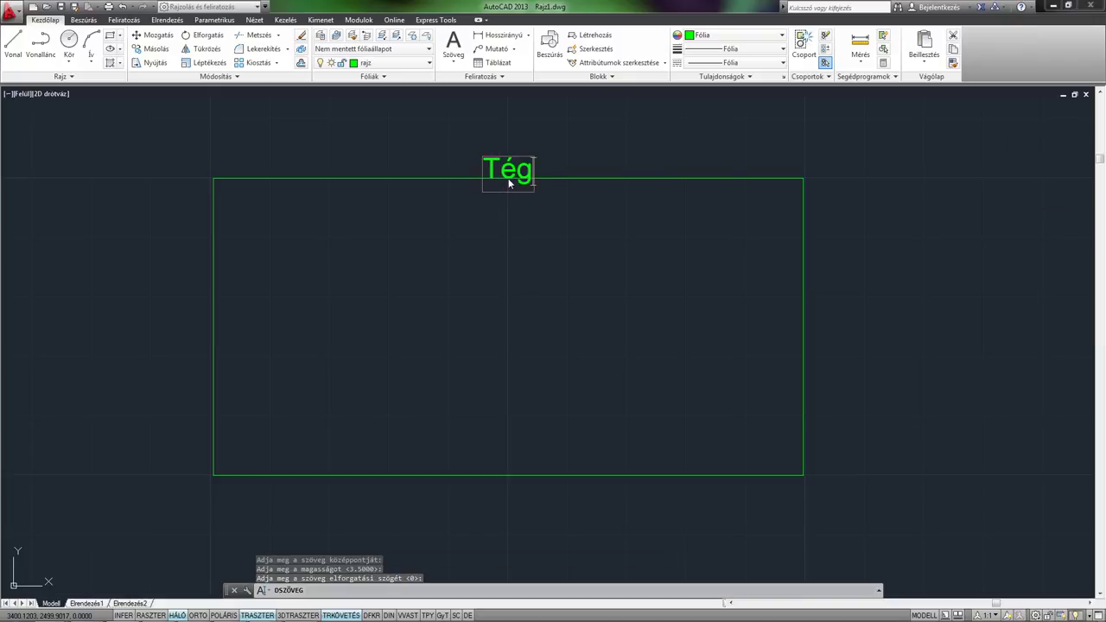
{"action": "type", "text": "lalap "}
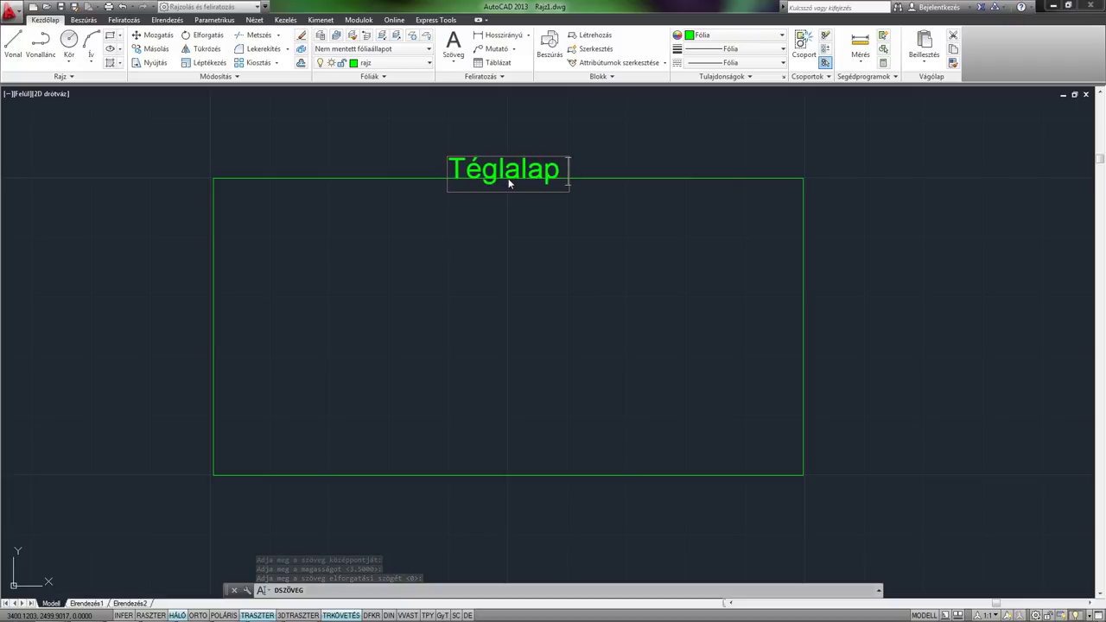
{"action": "type", "text": "rajzelem"}
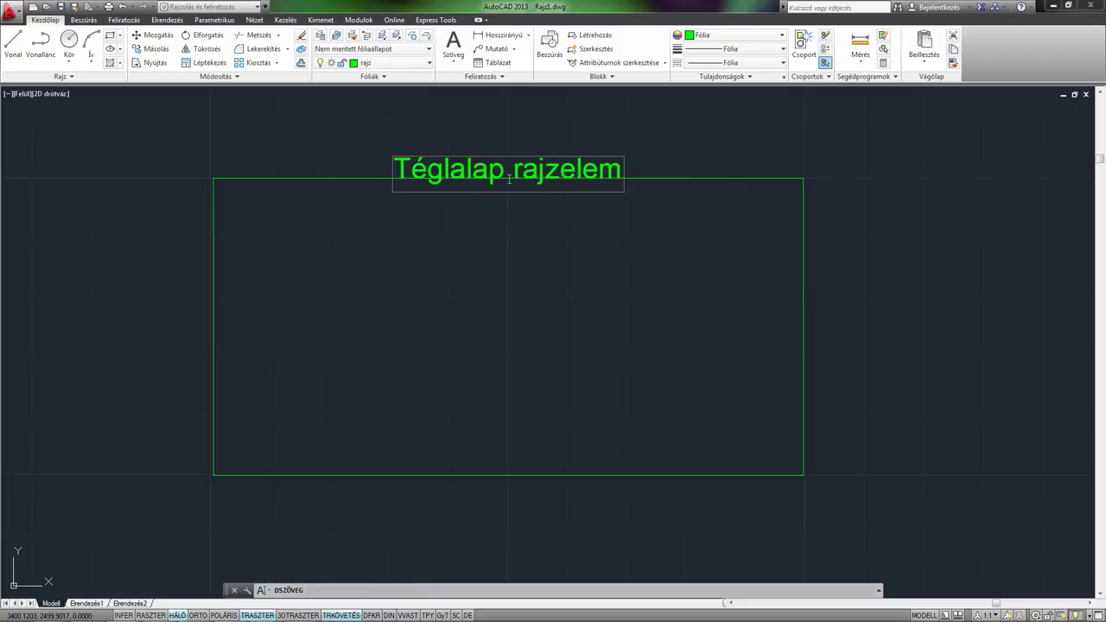
{"action": "key", "text": "Return"}
{"action": "key", "text": "Return"}
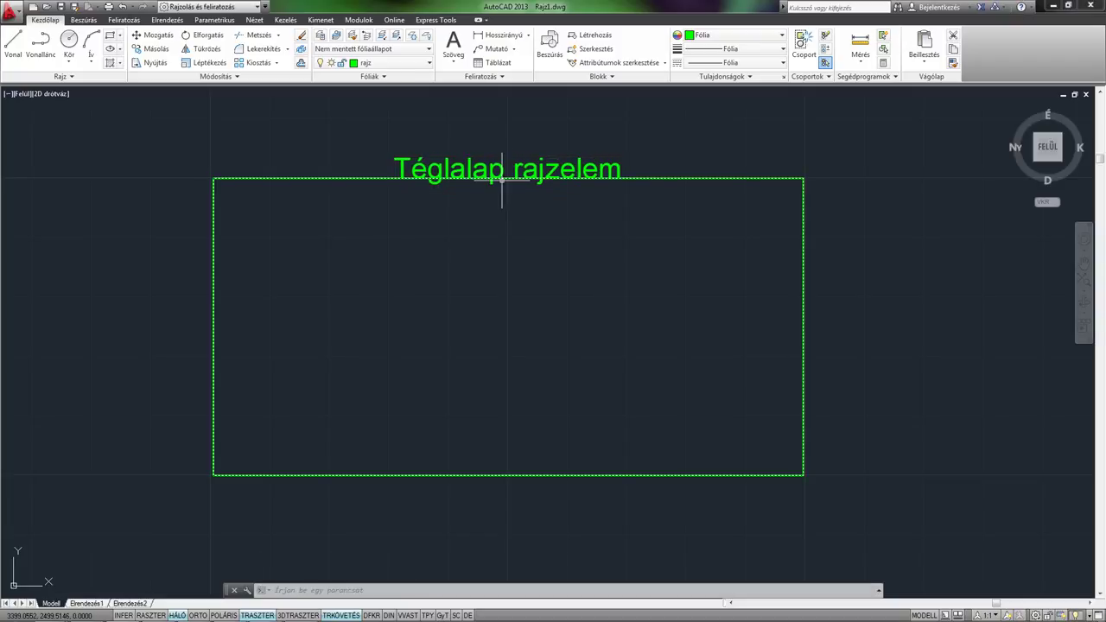
Grip-move 'Téglalap rajzelem' down and back onto the top edge, then delete it.
{"action": "left_click", "coordinate": [530, 163]}
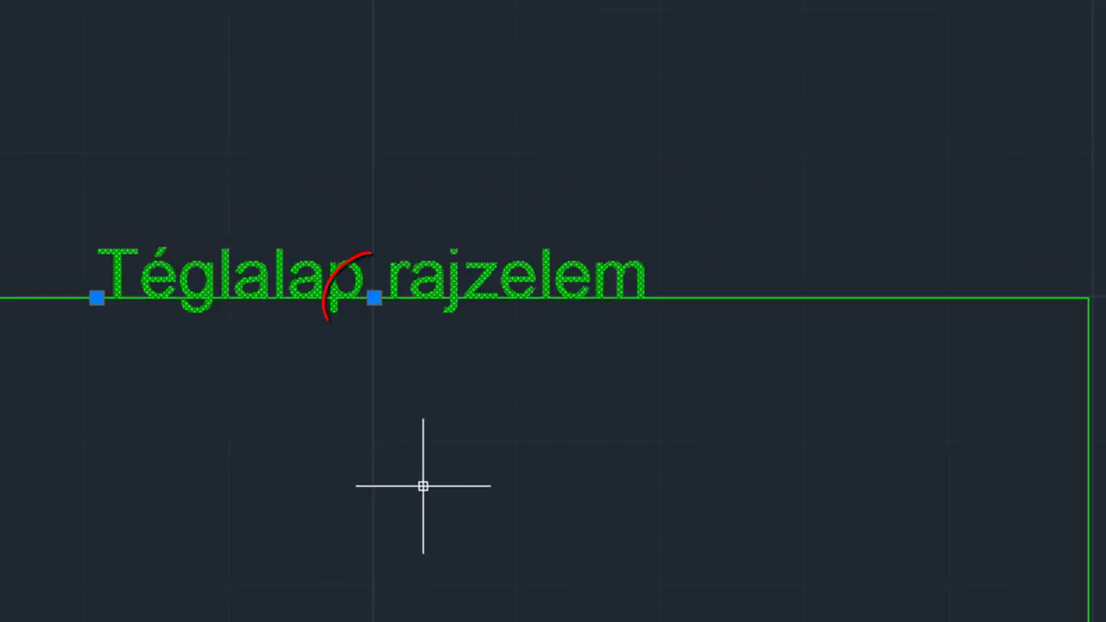
{"action": "left_click", "coordinate": [373, 298]}
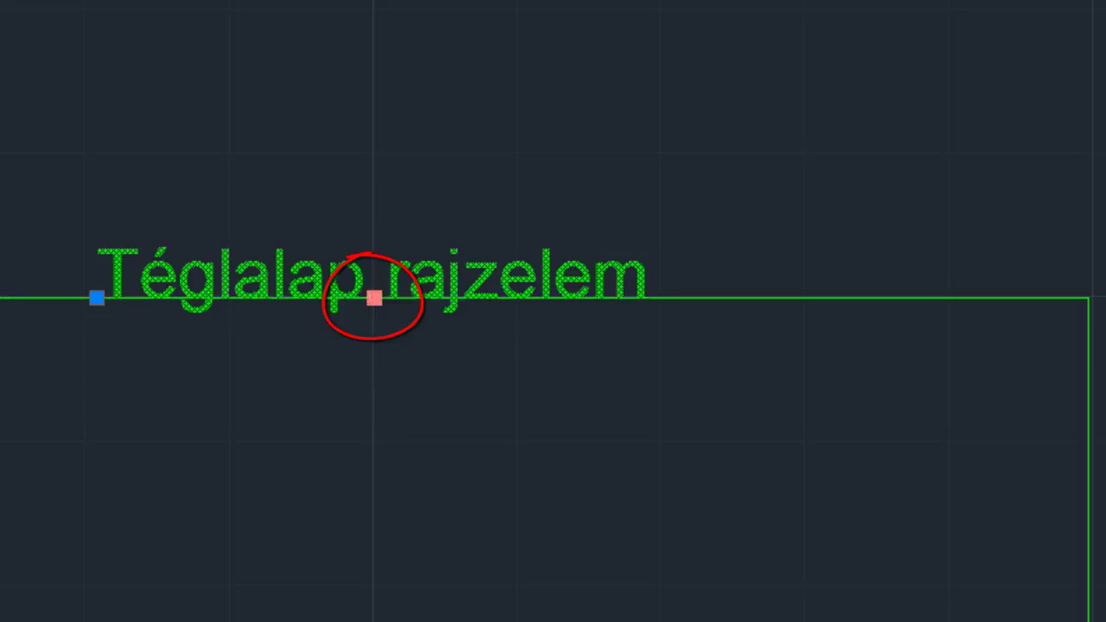
{"action": "left_click", "coordinate": [374, 523]}
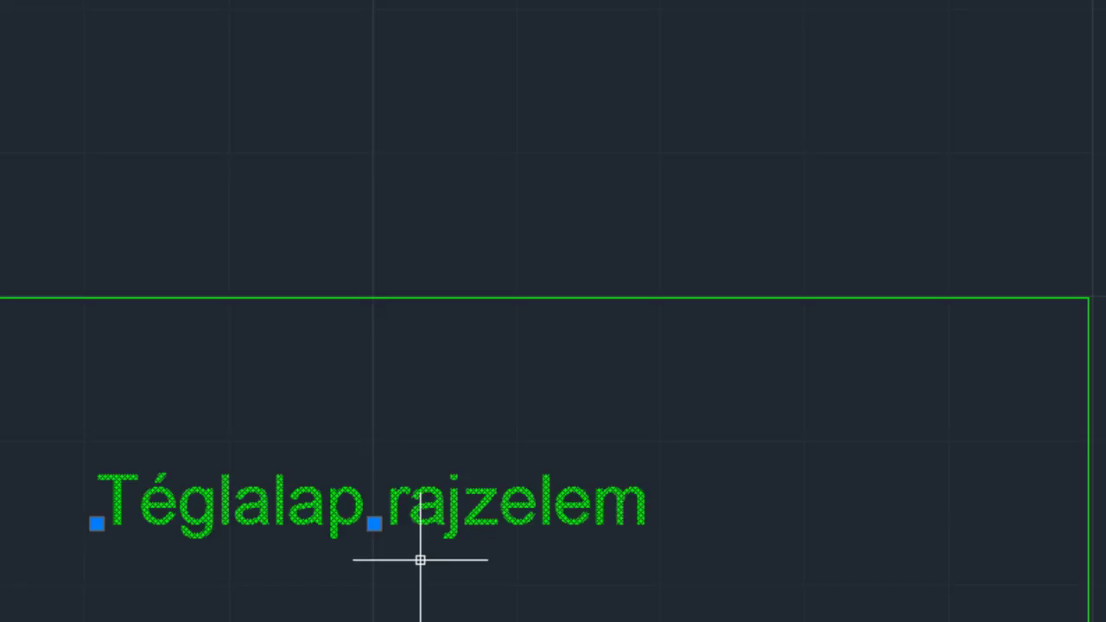
{"action": "left_click", "coordinate": [374, 523]}
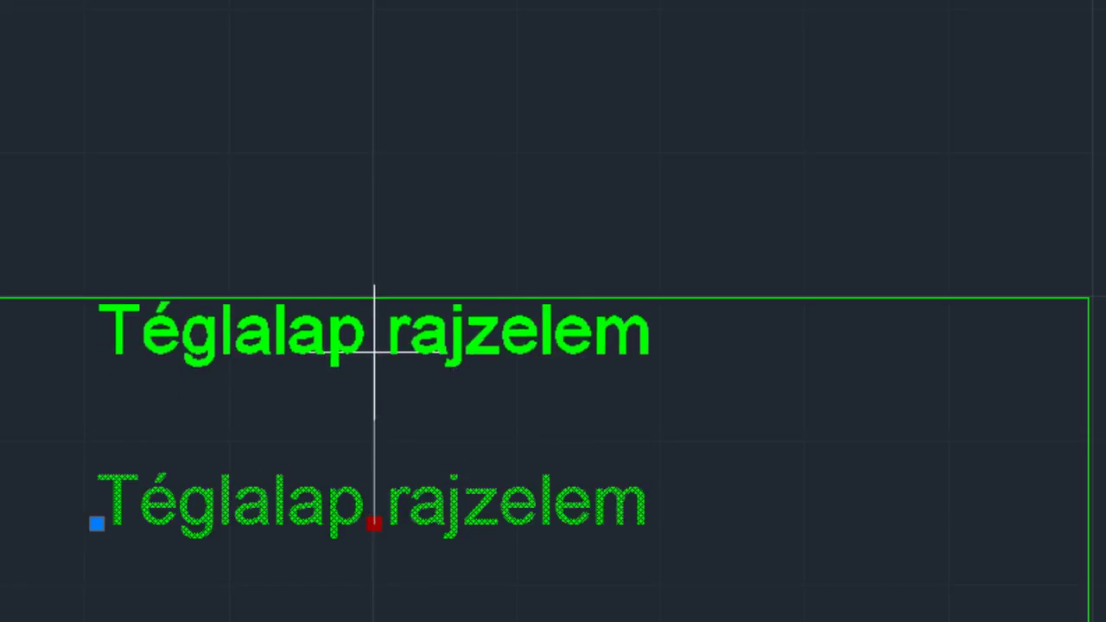
{"action": "left_click", "coordinate": [406, 258]}
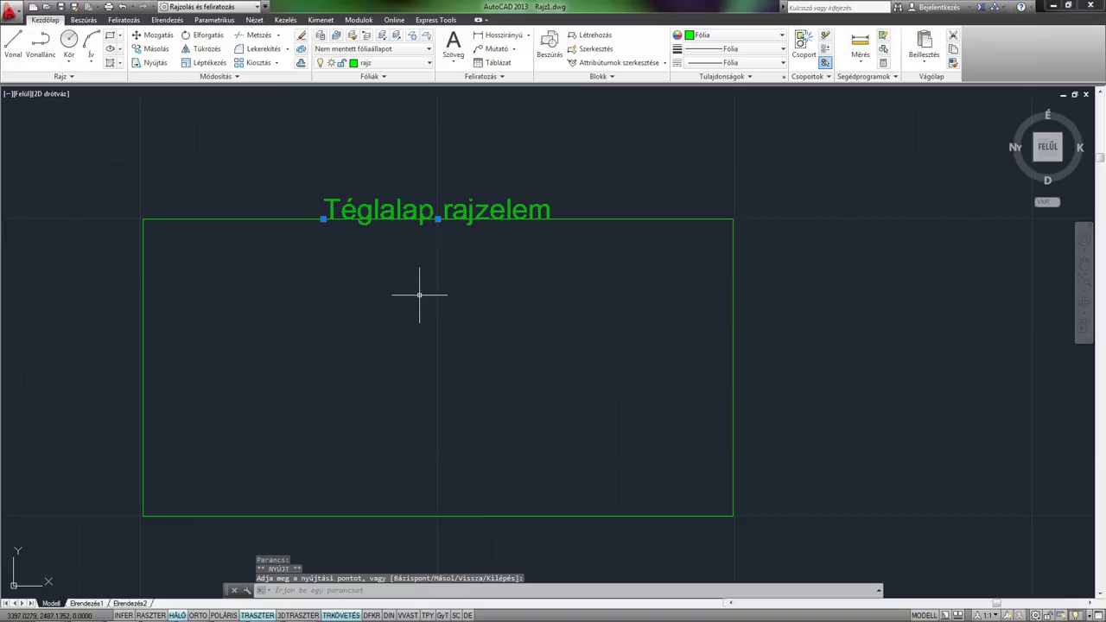
{"action": "key", "text": "Delete"}
Start DTEXT with middle justification at the top-edge midpoint, height 3.5, rotation 0.
{"action": "type", "text": "dt"}
{"action": "key", "text": "Return"}
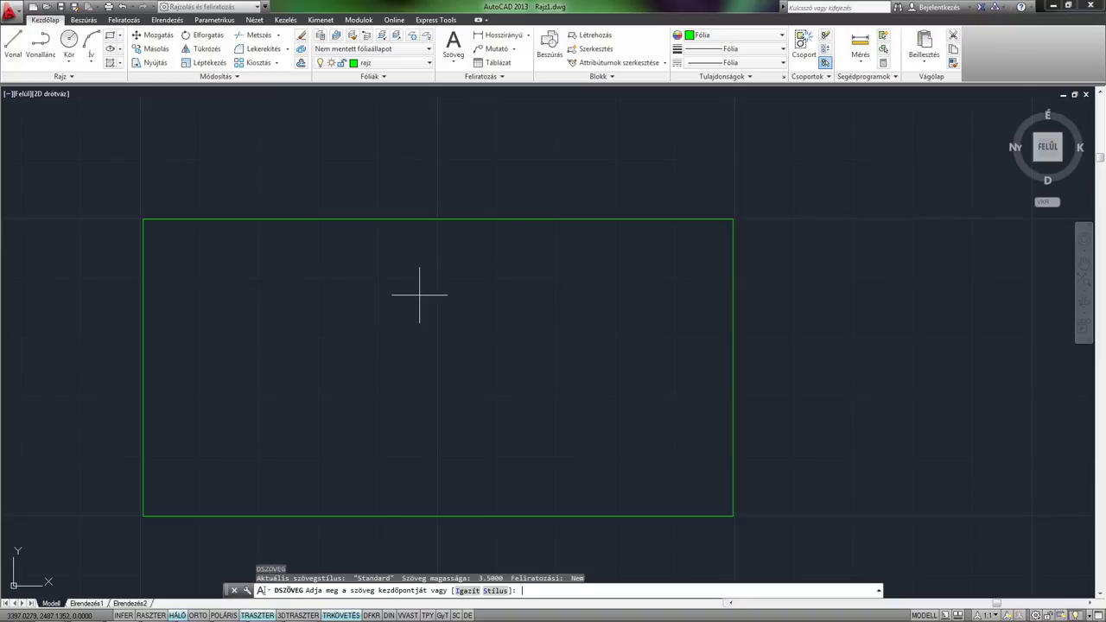
{"action": "left_click", "coordinate": [467, 591]}
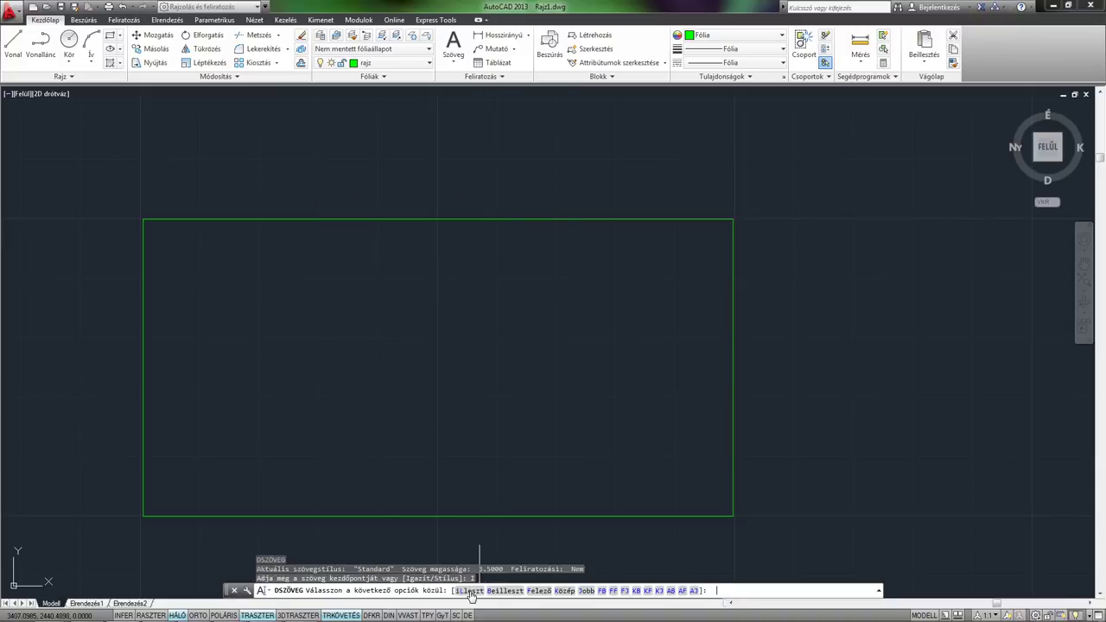
{"action": "left_click", "coordinate": [564, 592]}
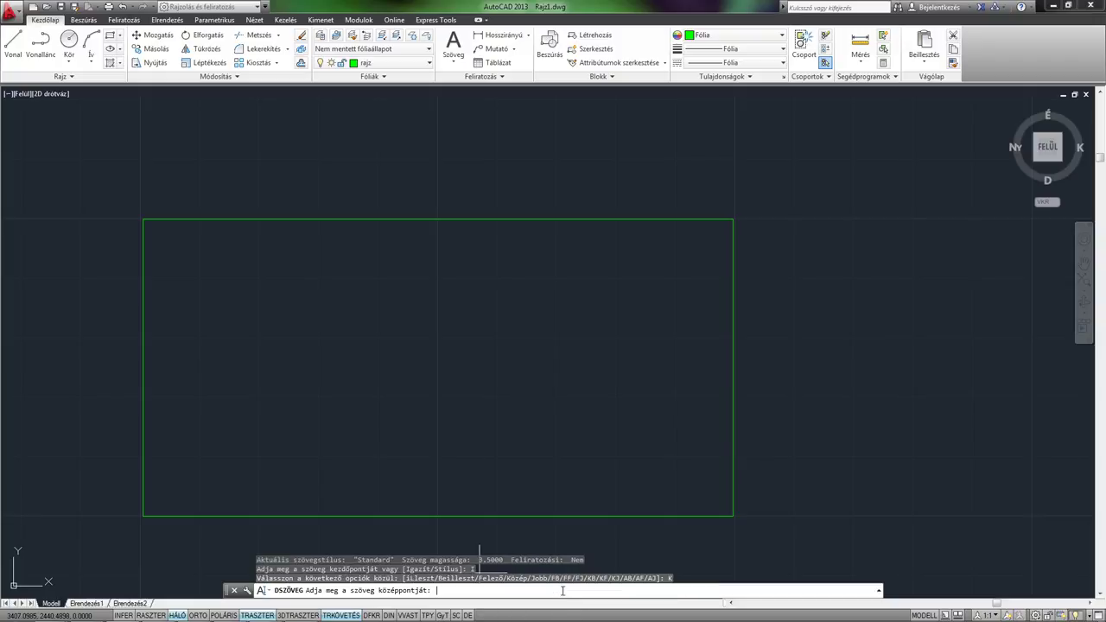
{"action": "left_click", "coordinate": [437, 219]}
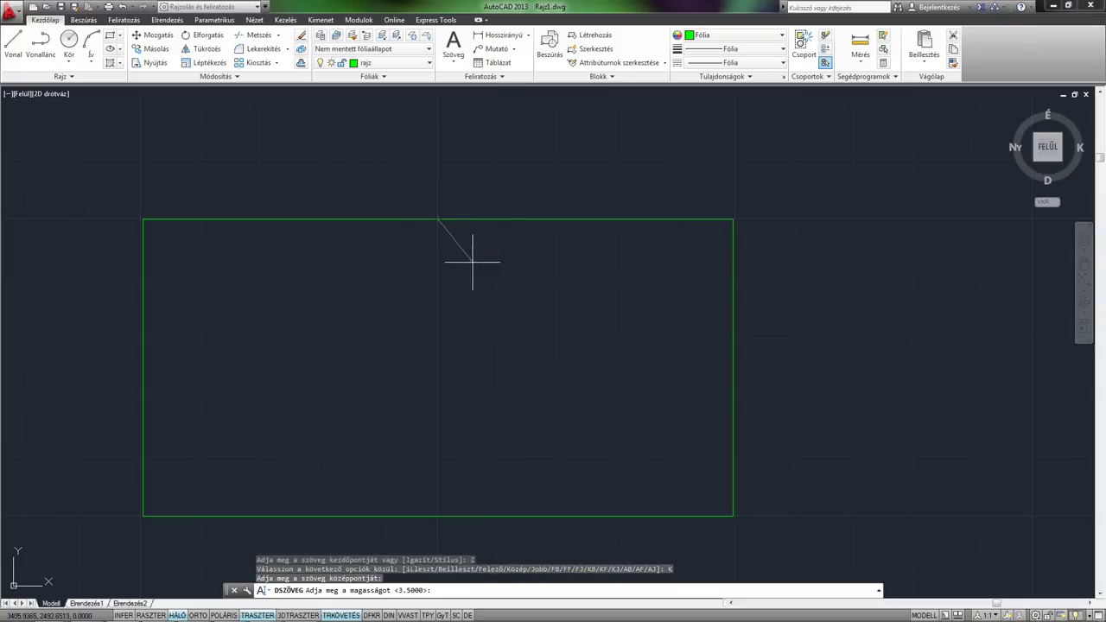
{"action": "key", "text": "Return"}
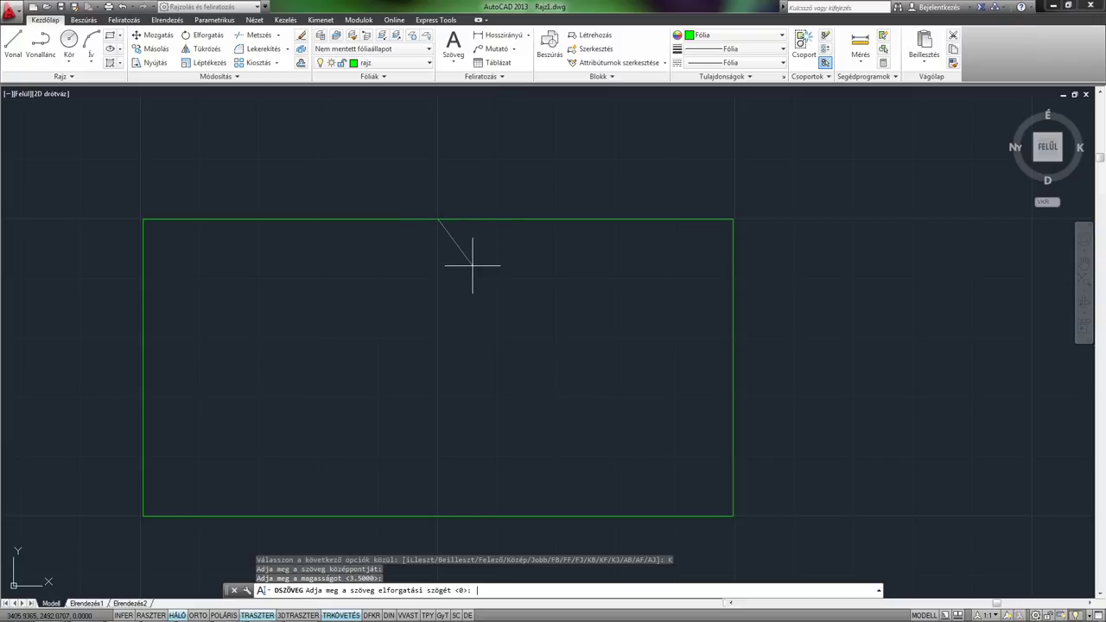
{"action": "key", "text": "Return"}
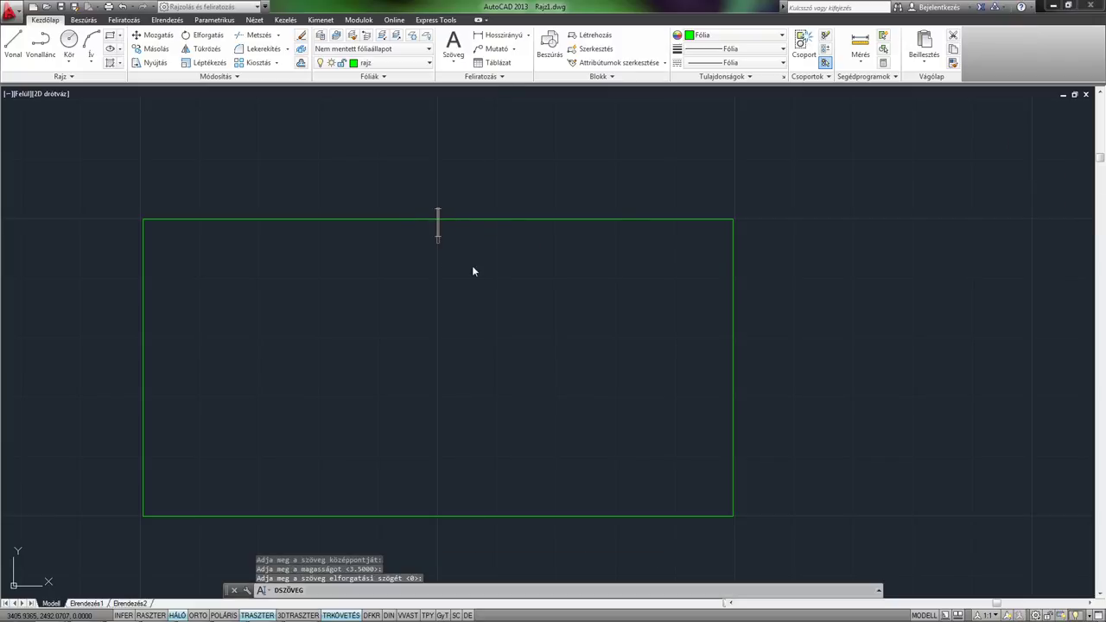
Type the label 'Téglalap rajzelem', fixing a typo, then check its grips.
{"action": "type", "text": "Téglalap"}
{"action": "key", "text": "BackSpace"}
{"action": "key", "text": "BackSpace"}
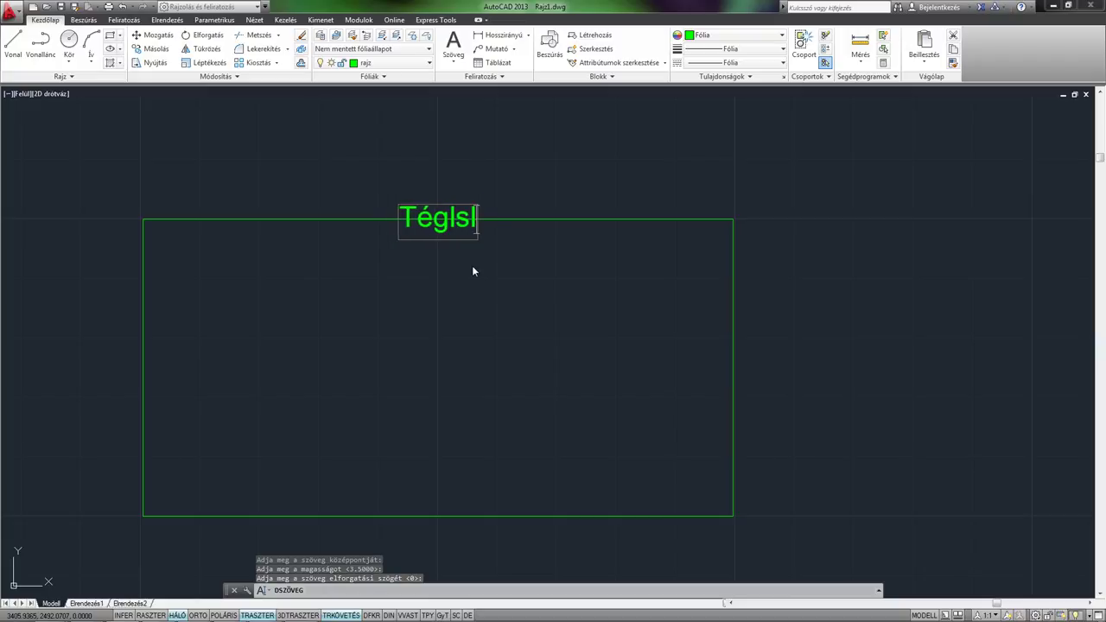
{"action": "key", "text": "BackSpace"}
{"action": "key", "text": "BackSpace"}
{"action": "type", "text": "a"}
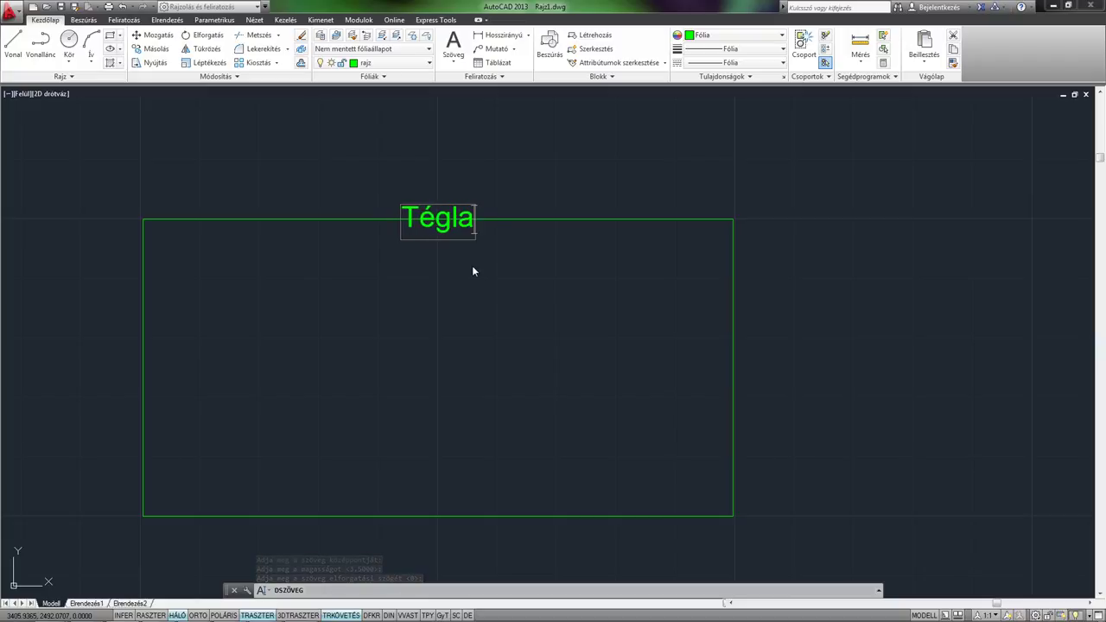
{"action": "type", "text": "lap rajzele"}
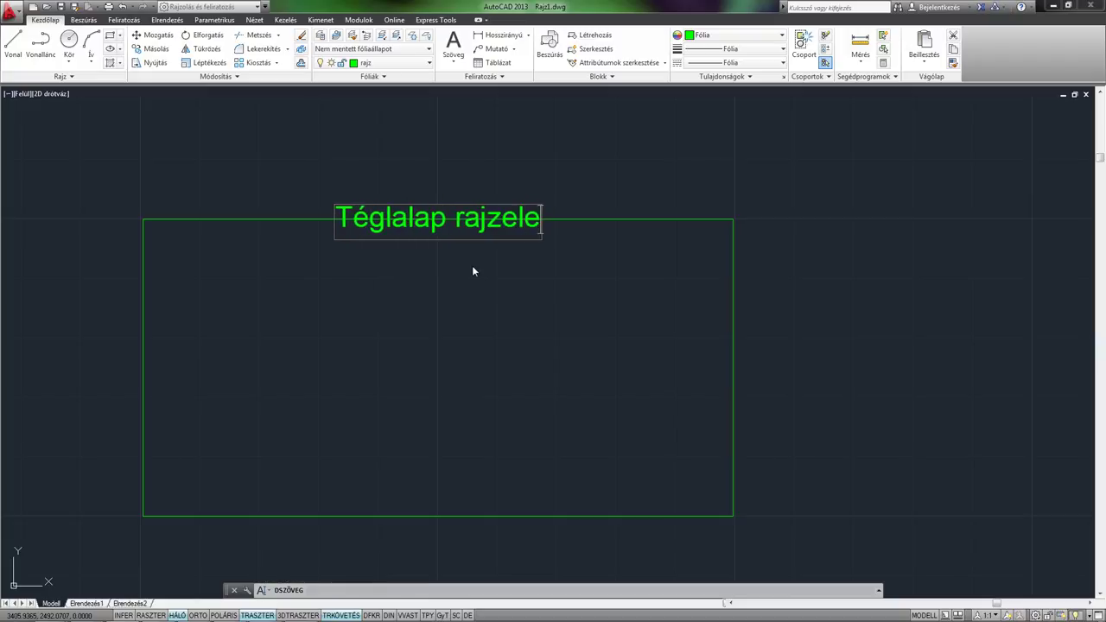
{"action": "type", "text": "m"}
{"action": "key", "text": "Return"}
{"action": "key", "text": "Return"}
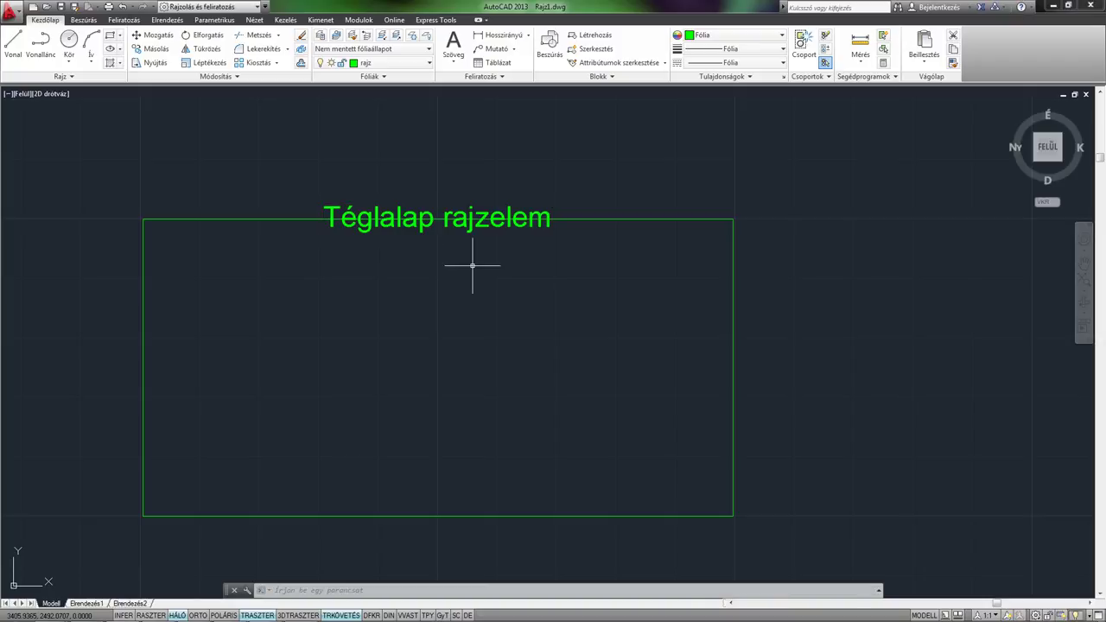
{"action": "left_click", "coordinate": [472, 220]}
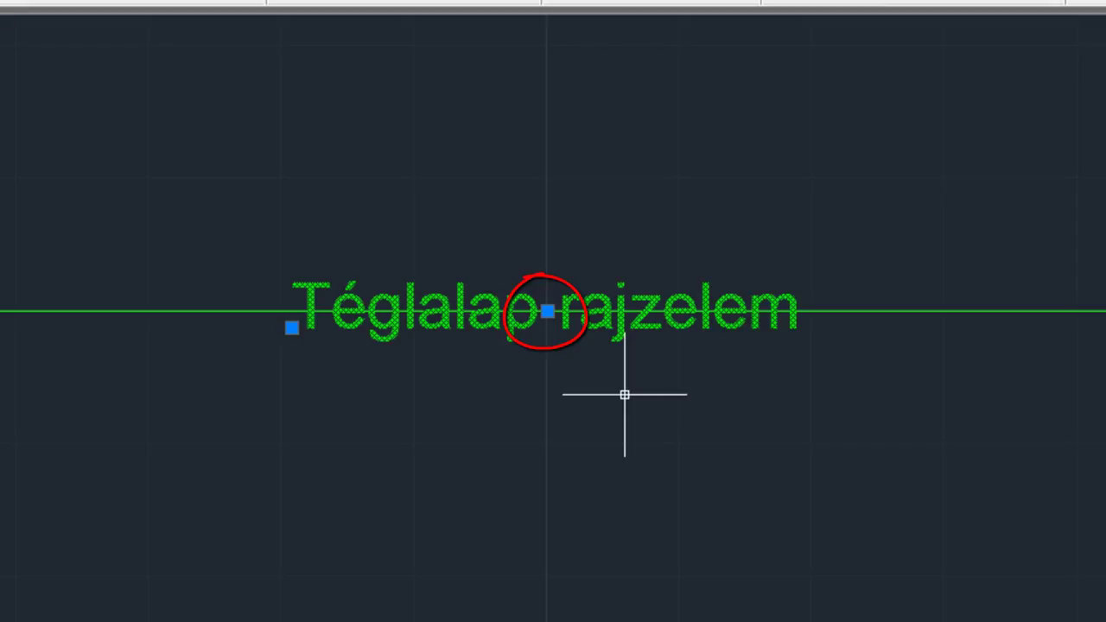
{"action": "key", "text": "Escape"}
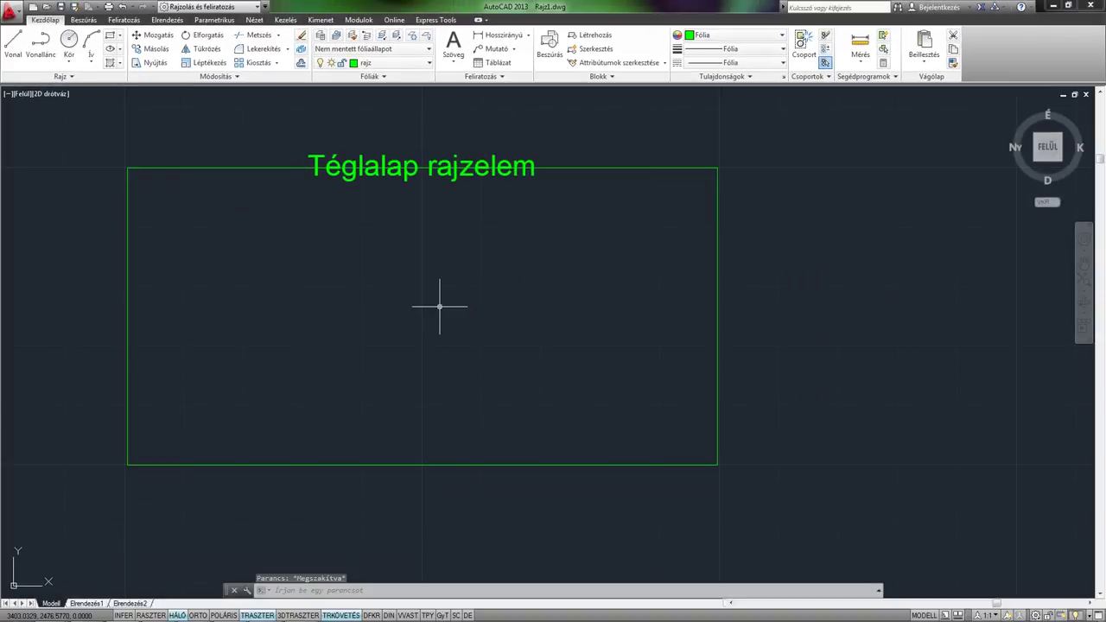
With DT, add a centre-justified 'Téglalap rajzelem' label at the bottom edge midpoint, height 3.5.
{"action": "type", "text": "dt"}
{"action": "key", "text": "Return"}
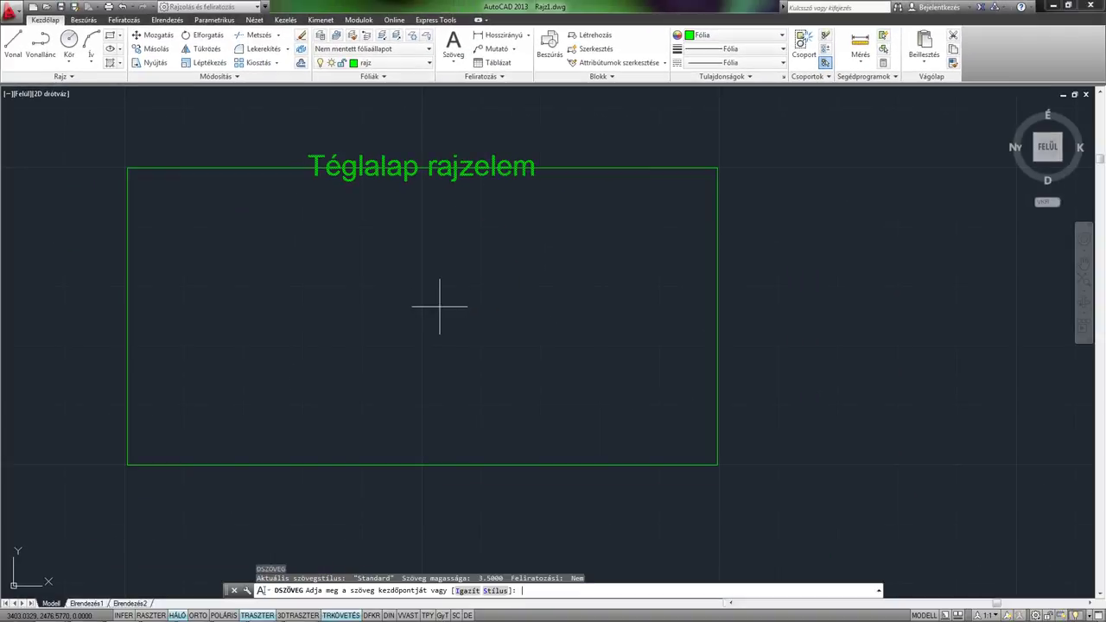
{"action": "type", "text": "i"}
{"action": "key", "text": "Return"}
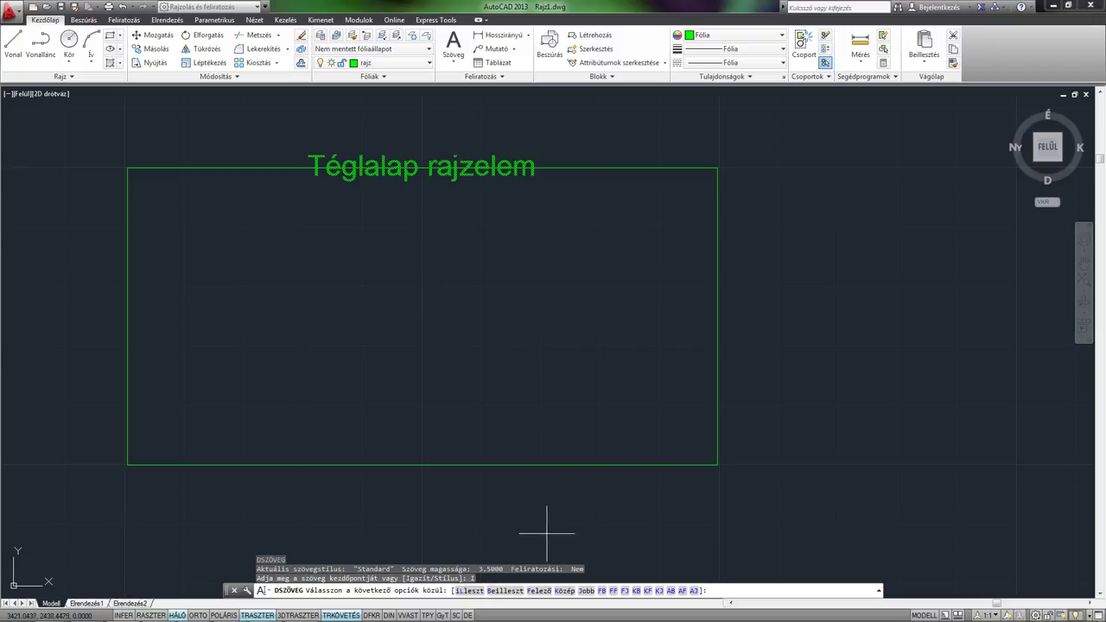
{"action": "type", "text": "f"}
{"action": "key", "text": "Return"}
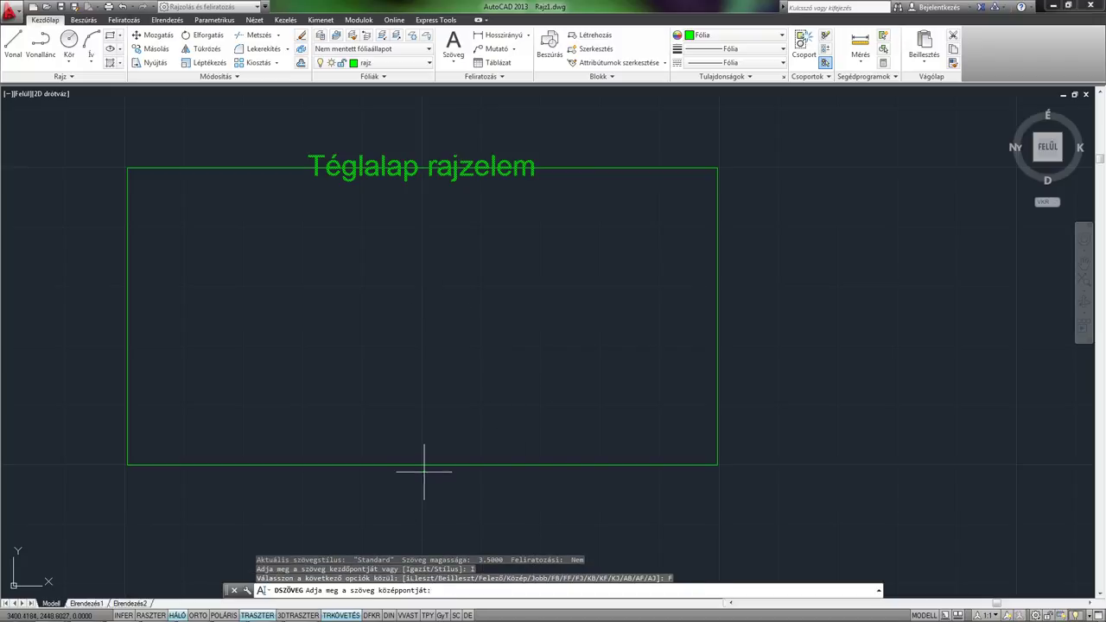
{"action": "left_click", "coordinate": [423, 463]}
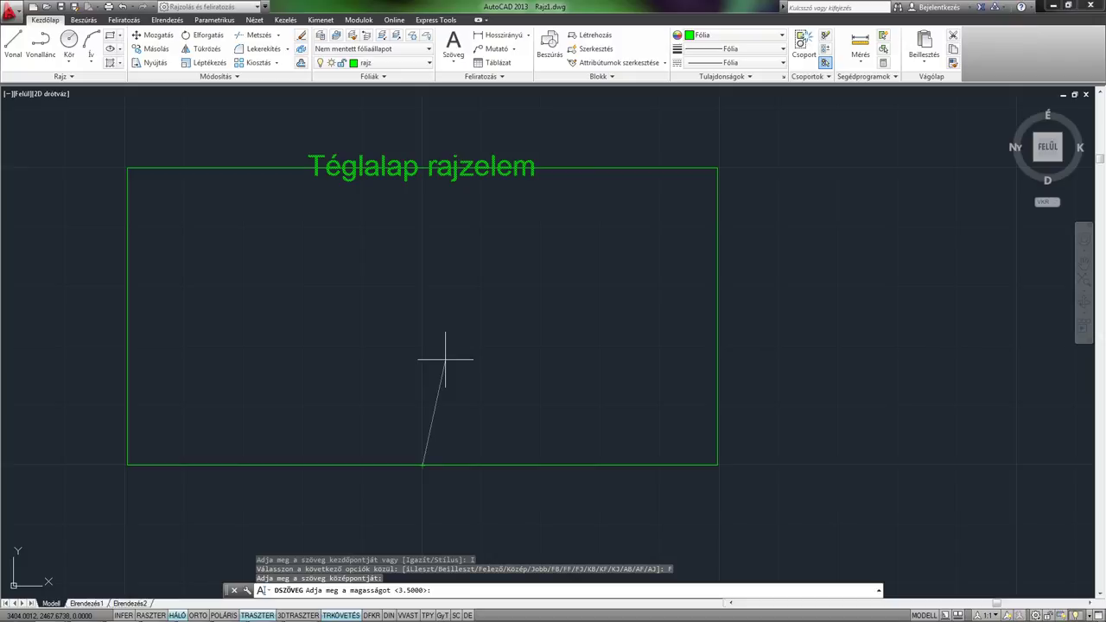
{"action": "key", "text": "Return"}
{"action": "key", "text": "Return"}
{"action": "type", "text": "Té"}
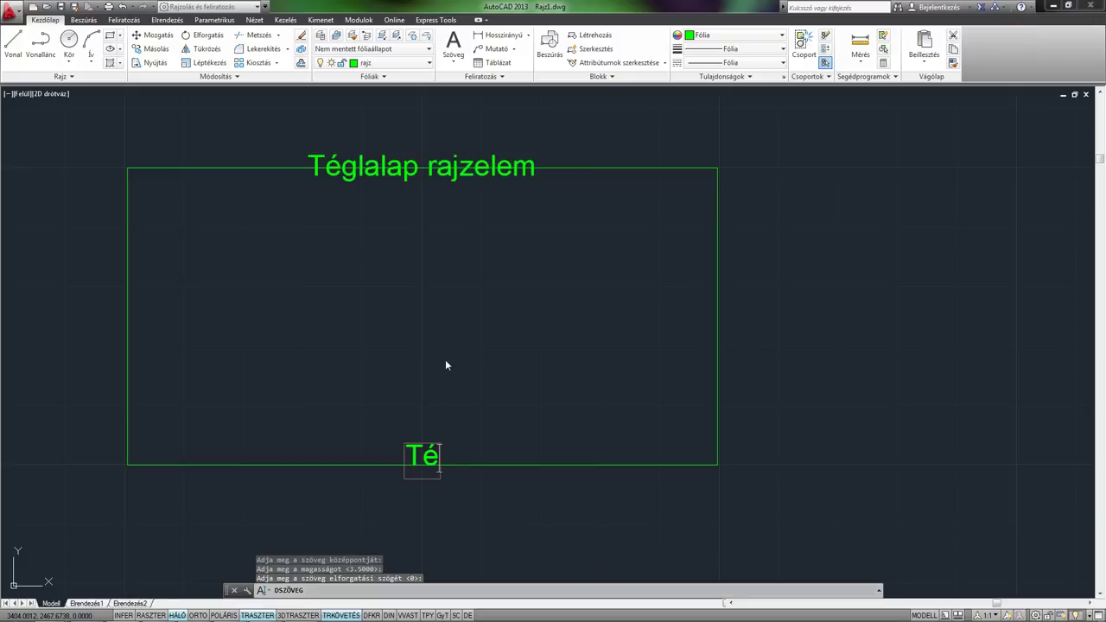
{"action": "type", "text": "glalap"}
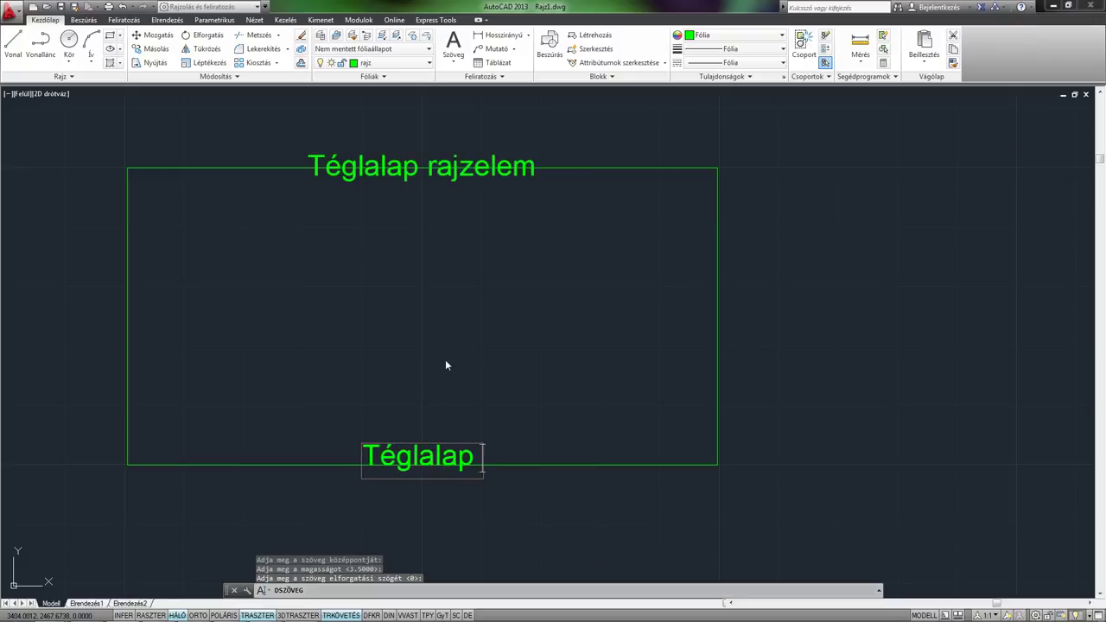
{"action": "type", "text": " rajzelem"}
{"action": "key", "text": "Return"}
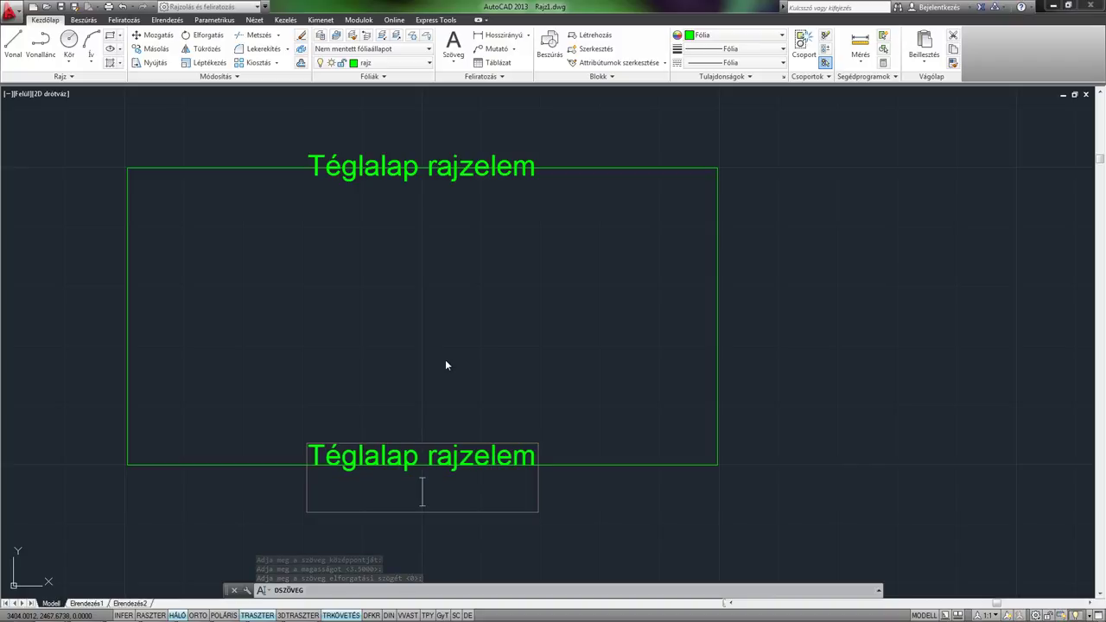
{"action": "key", "text": "Return"}
Select the bottom and top labels in turn to inspect their insertion grips, then deselect.
{"action": "key", "text": "Escape"}
{"action": "left_click", "coordinate": [487, 447]}
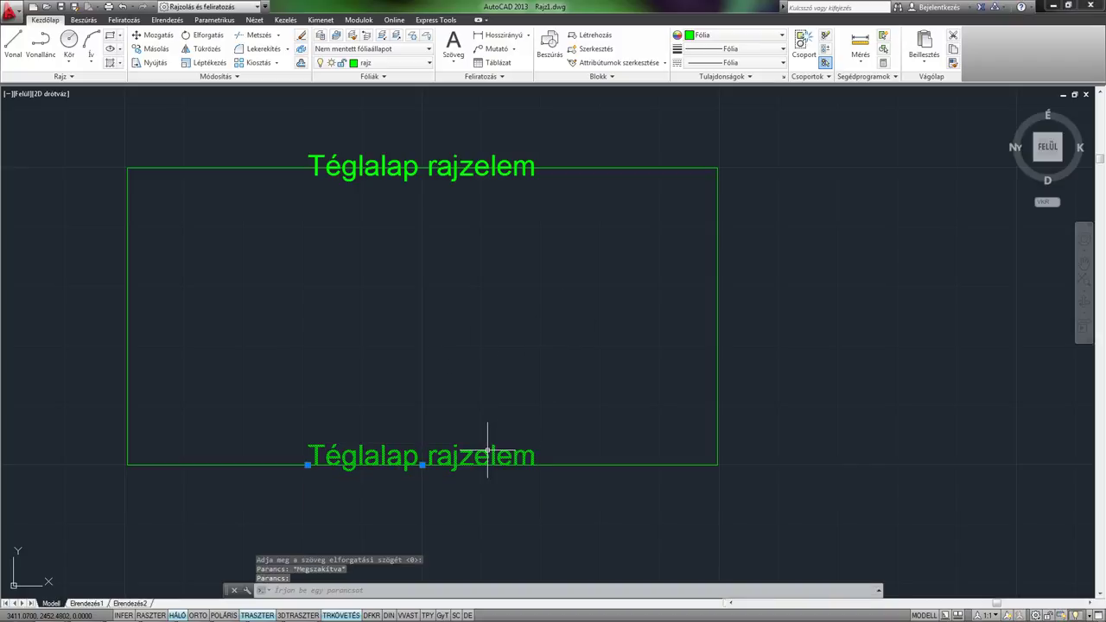
{"action": "key", "text": "Escape"}
{"action": "left_click", "coordinate": [441, 167]}
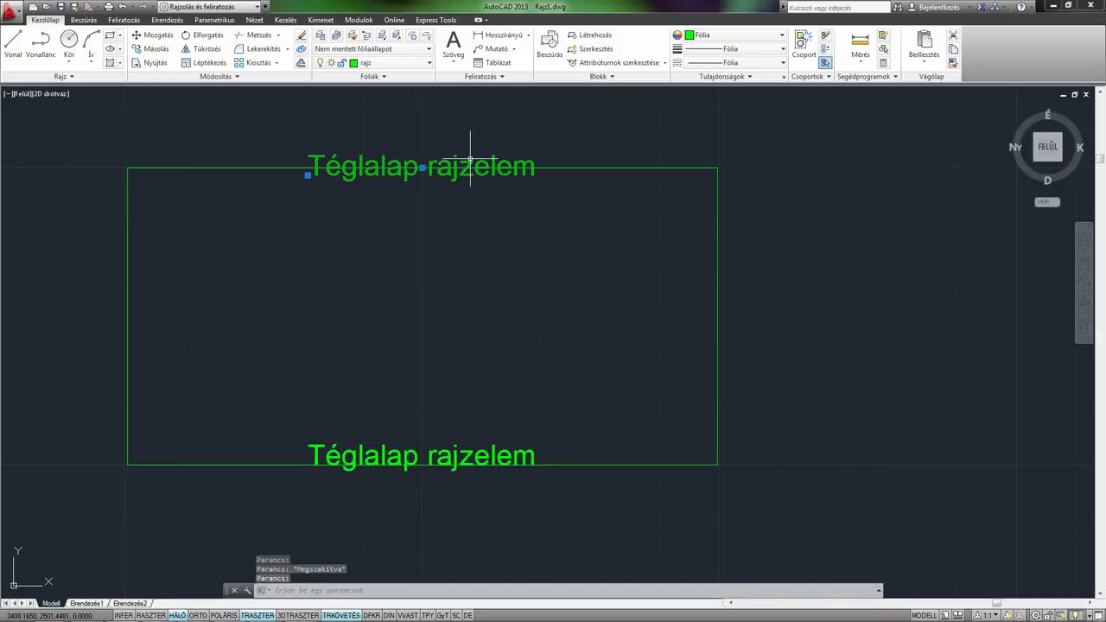
{"action": "key", "text": "Escape"}
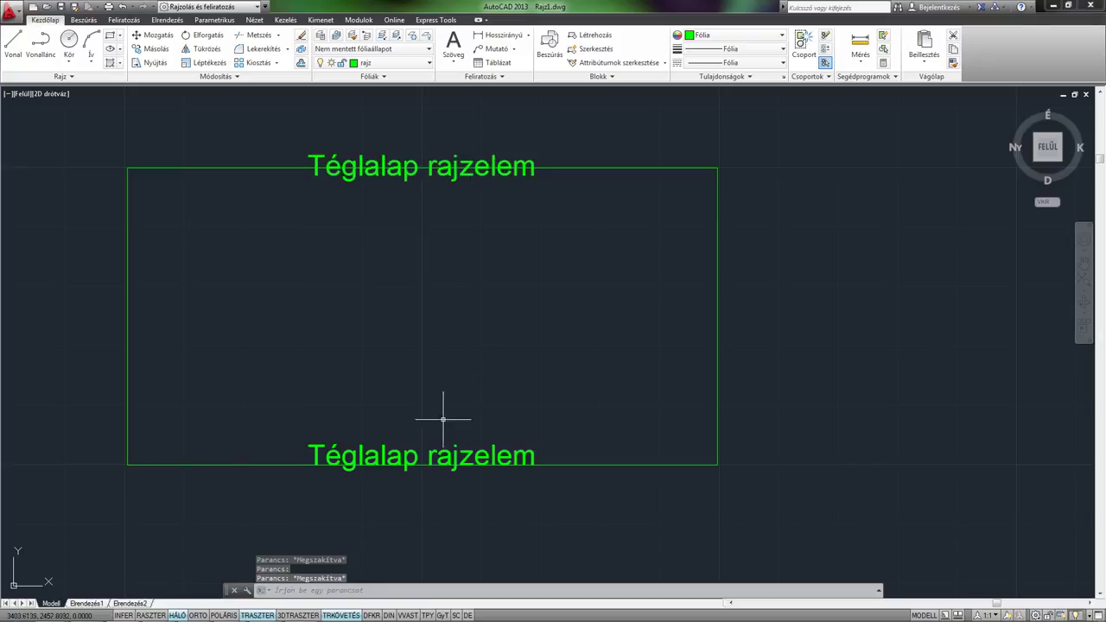
{"action": "left_click", "coordinate": [412, 464]}
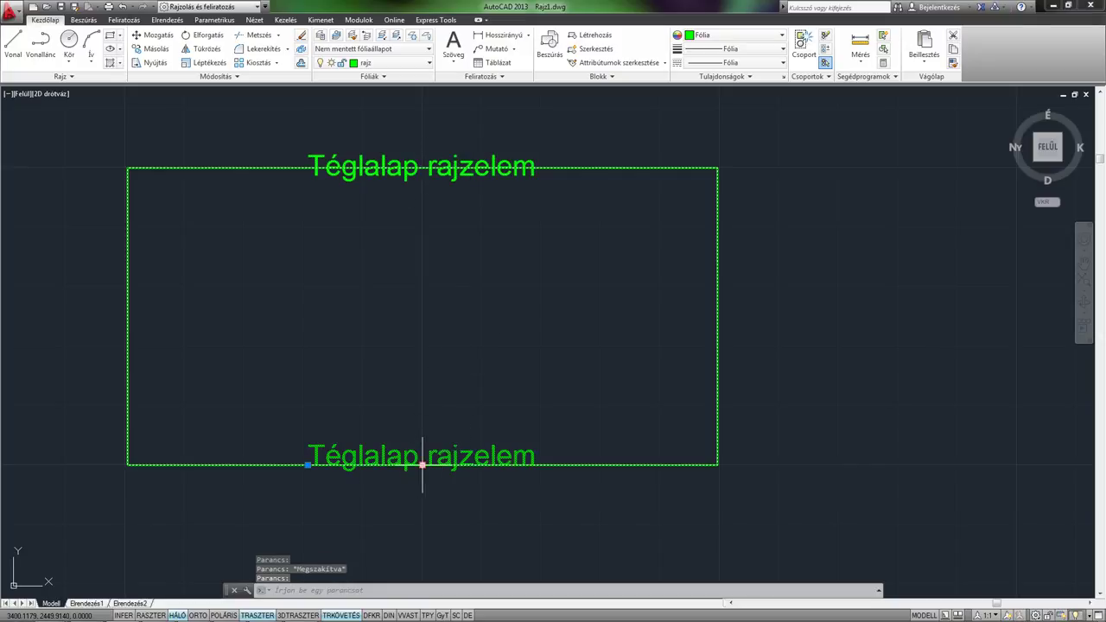
{"action": "key", "text": "Escape"}
{"action": "mouse_move", "coordinate": [298, 331]}
{"action": "middle_mouse_down"}
{"action": "mouse_move", "coordinate": [381, 331]}
{"action": "mouse_move", "coordinate": [333, 316]}
{"action": "mouse_move", "coordinate": [339, 293]}
{"action": "middle_mouse_up"}
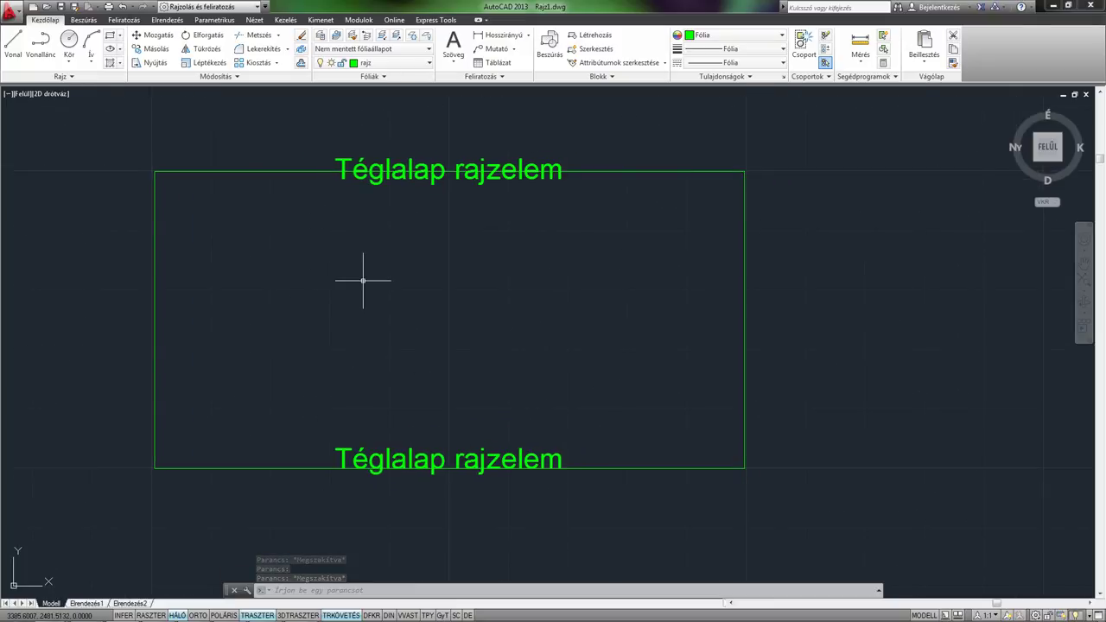
Start a fit-justified single-line text between the left and right edge midpoints at height 3.5000.
{"action": "left_click", "coordinate": [455, 66]}
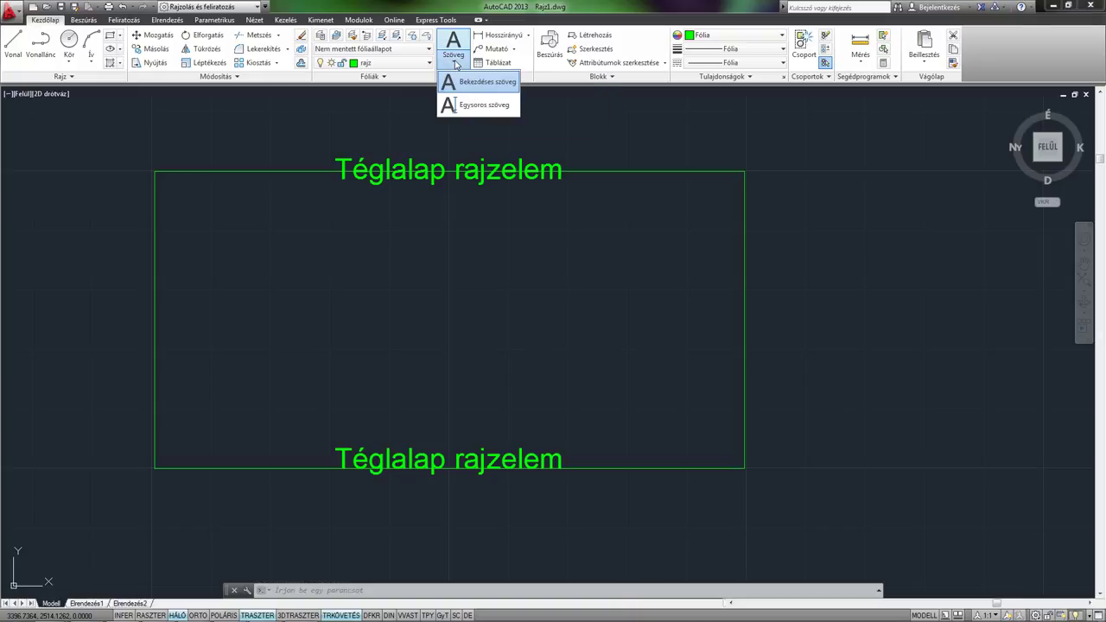
{"action": "left_click", "coordinate": [475, 105]}
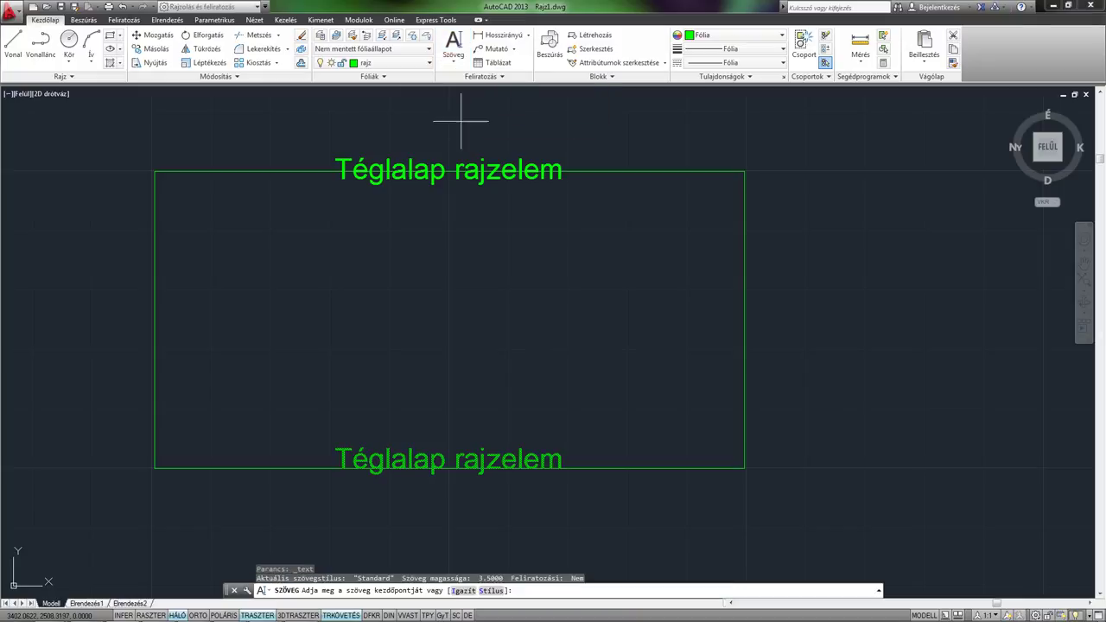
{"action": "left_click", "coordinate": [465, 591]}
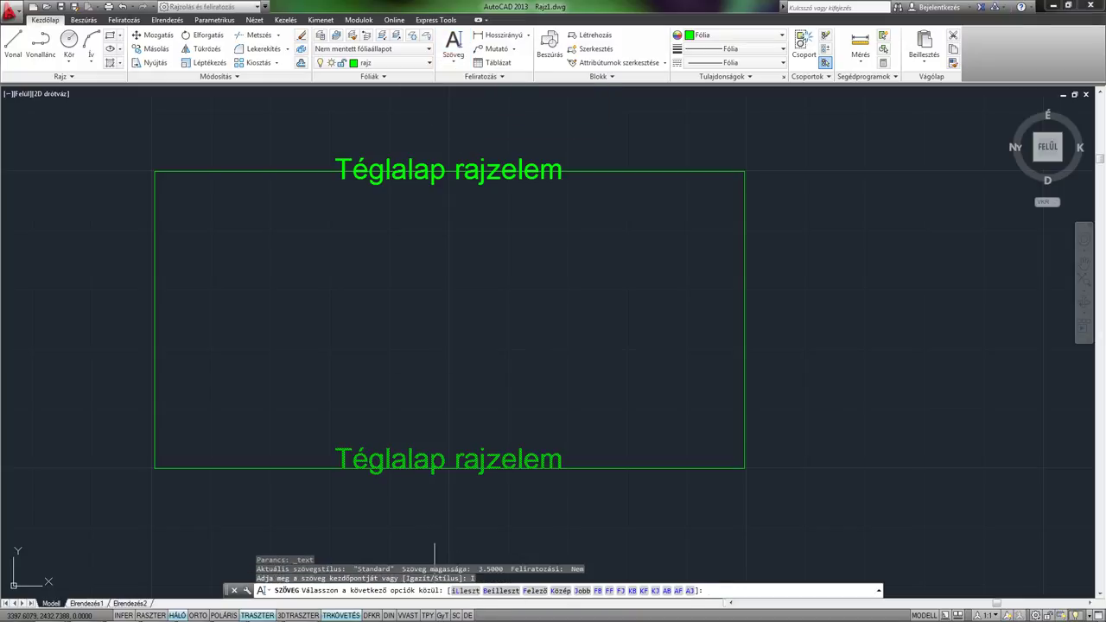
{"action": "left_click", "coordinate": [503, 591]}
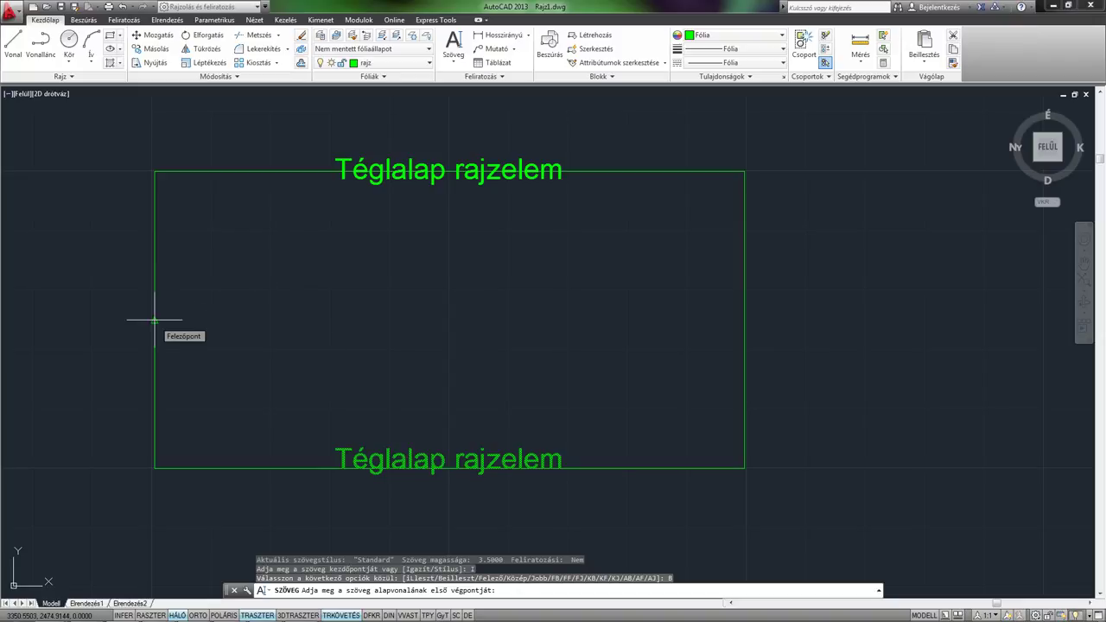
{"action": "left_click", "coordinate": [155, 320]}
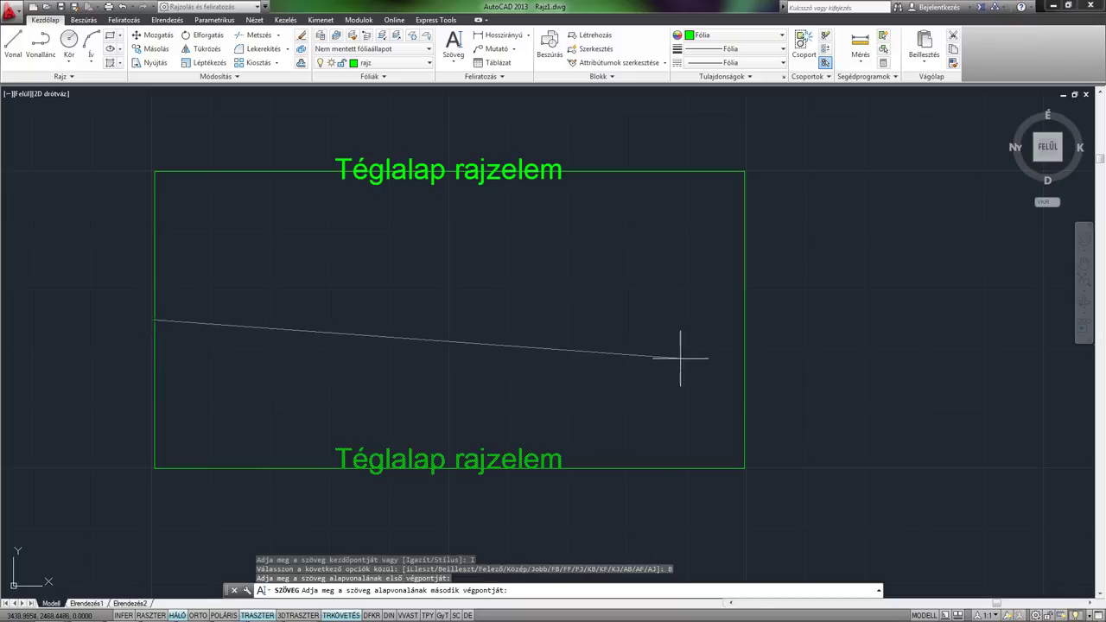
{"action": "left_click", "coordinate": [744, 320]}
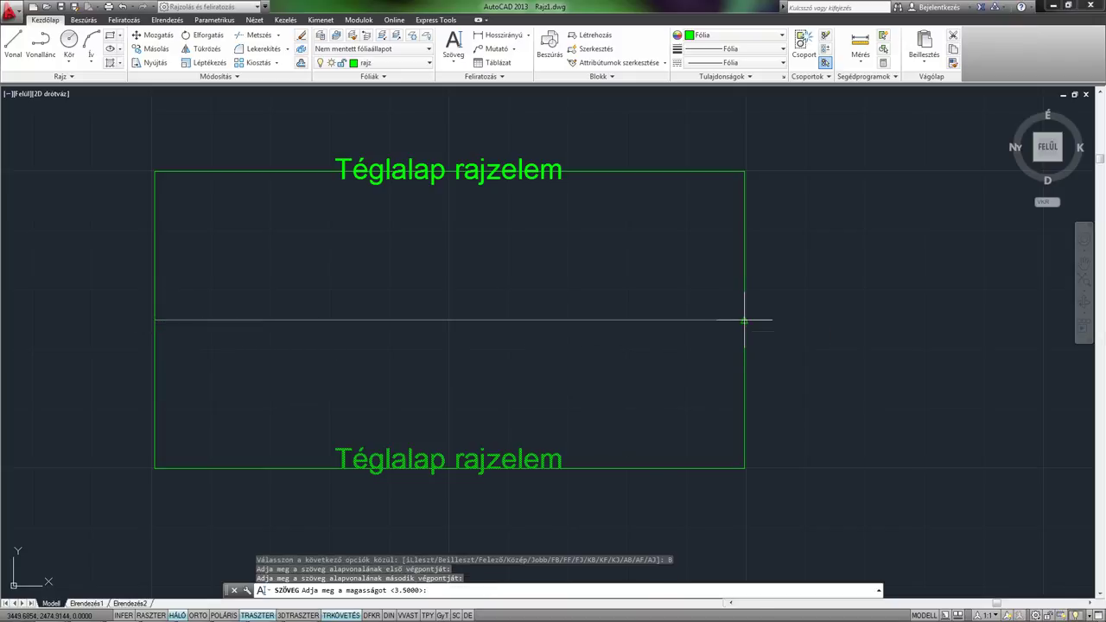
{"action": "key", "text": "Return"}
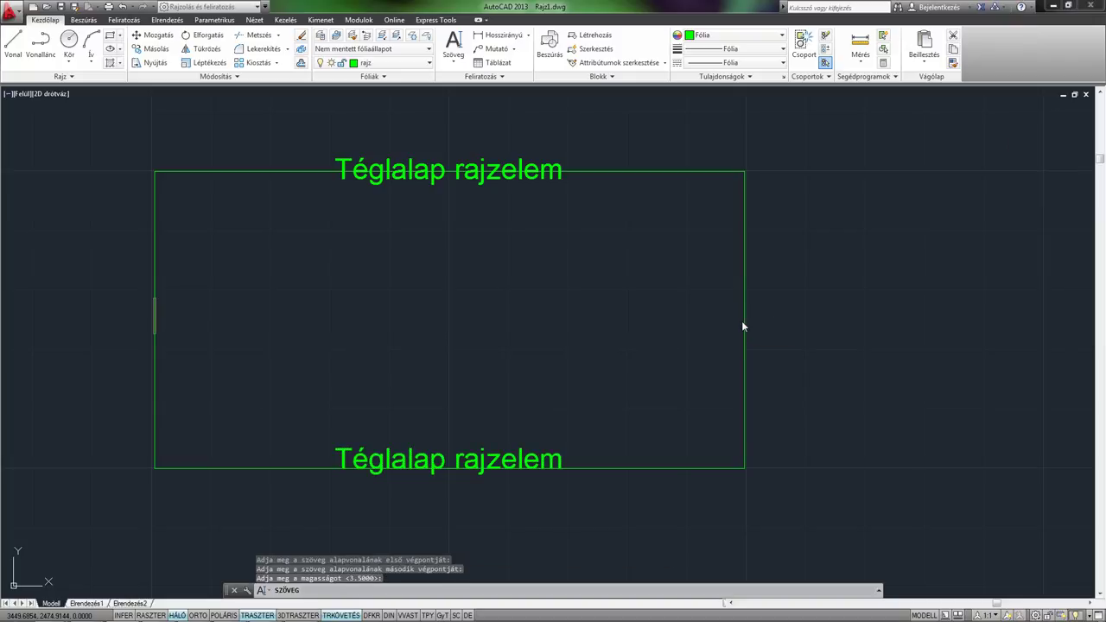
Type 'AutoCAD alapismeretek oktató videó' as the middle label's text.
{"action": "type", "text": "A"}
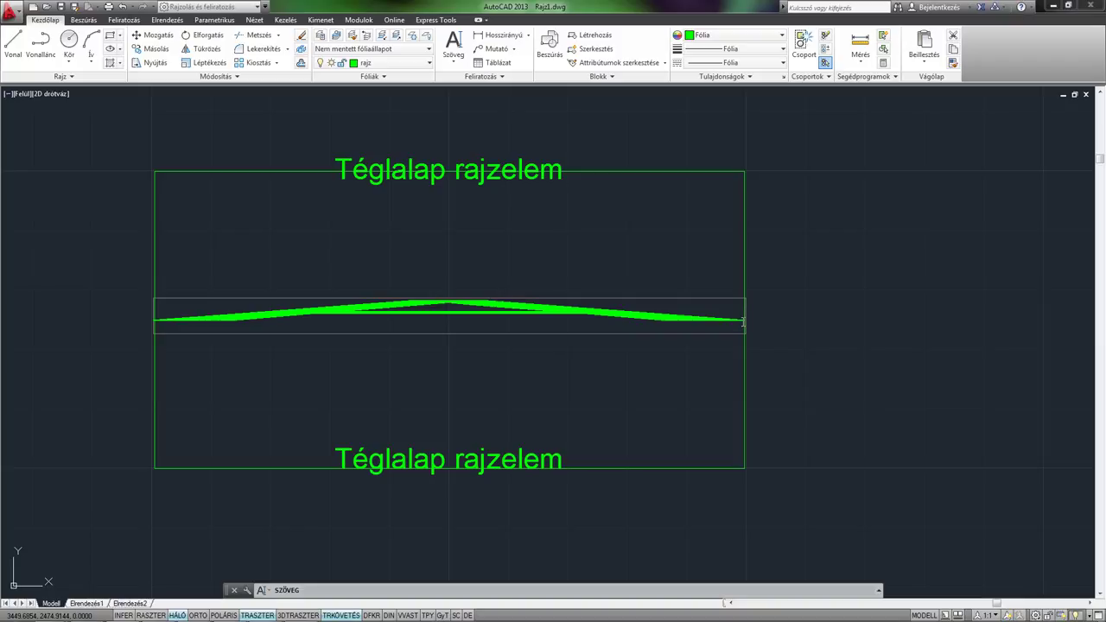
{"action": "type", "text": "t"}
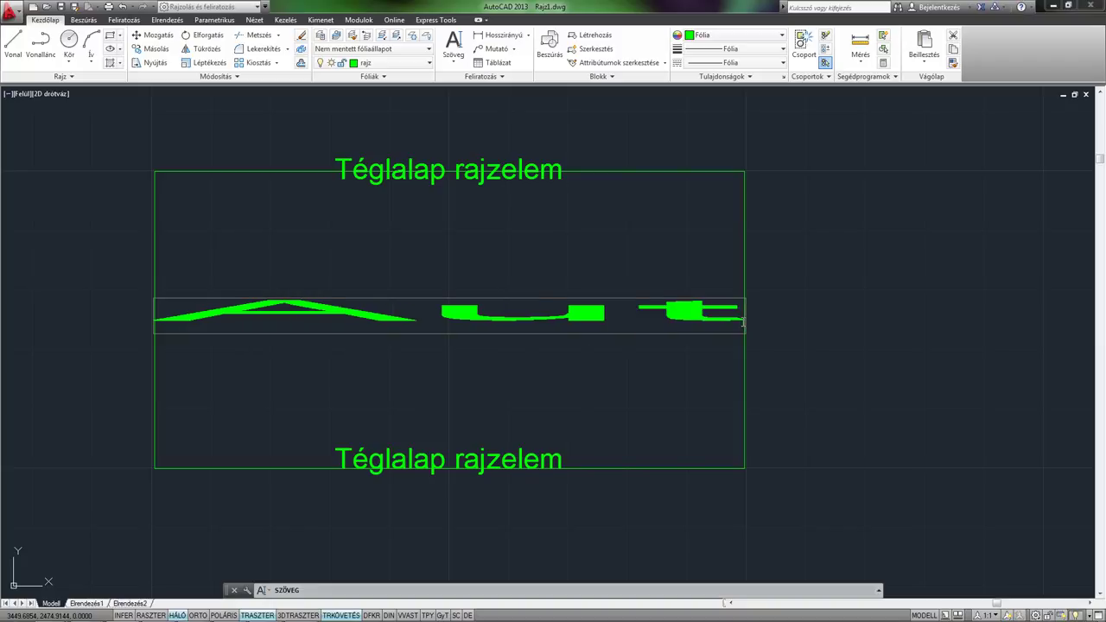
{"action": "type", "text": "oc"}
{"action": "key", "text": "BackSpace"}
{"action": "type", "text": "CA"}
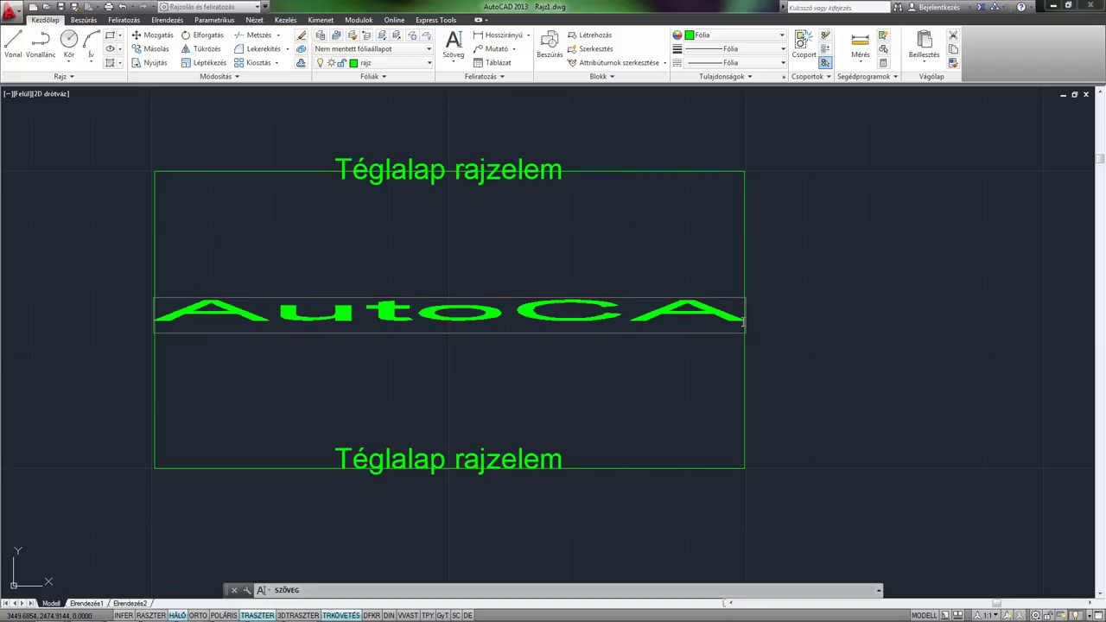
{"action": "type", "text": "D alap"}
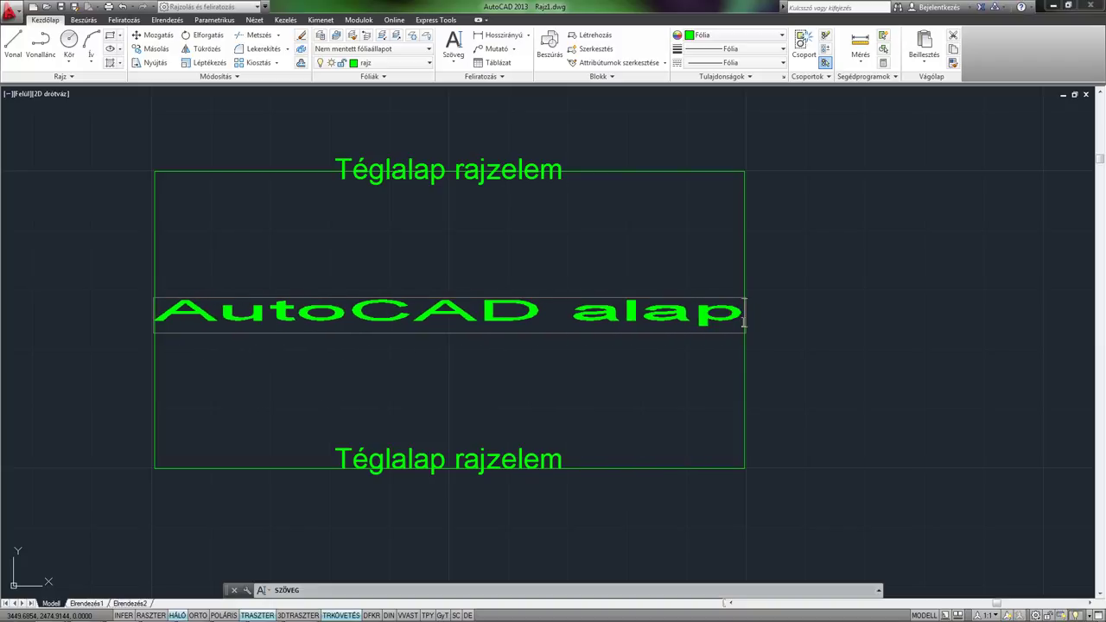
{"action": "type", "text": "ismeretek"}
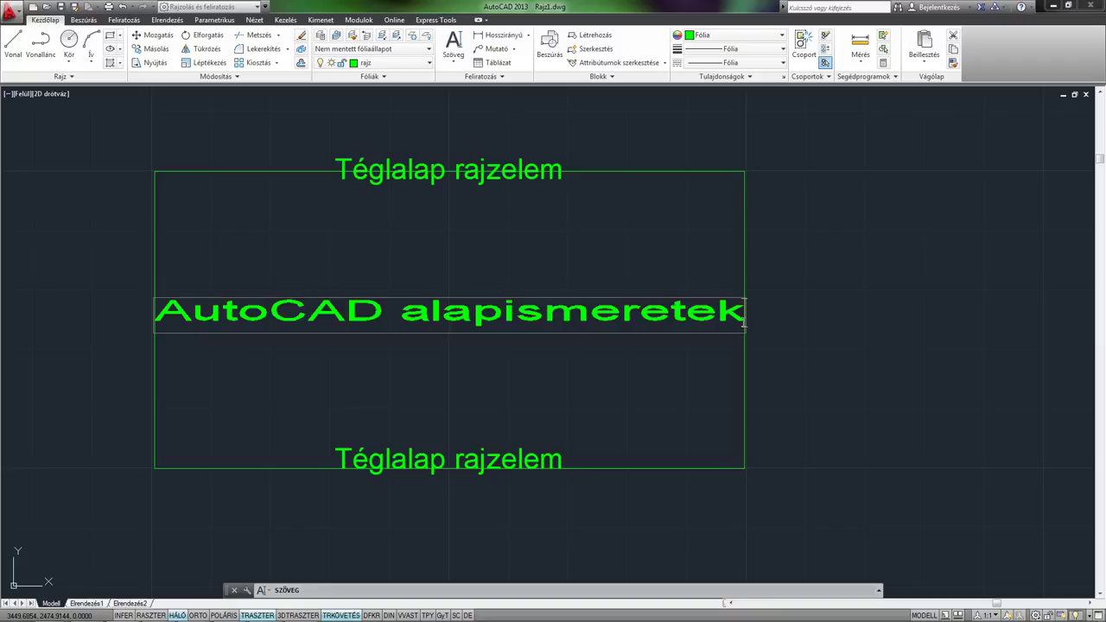
{"action": "type", "text": " okta"}
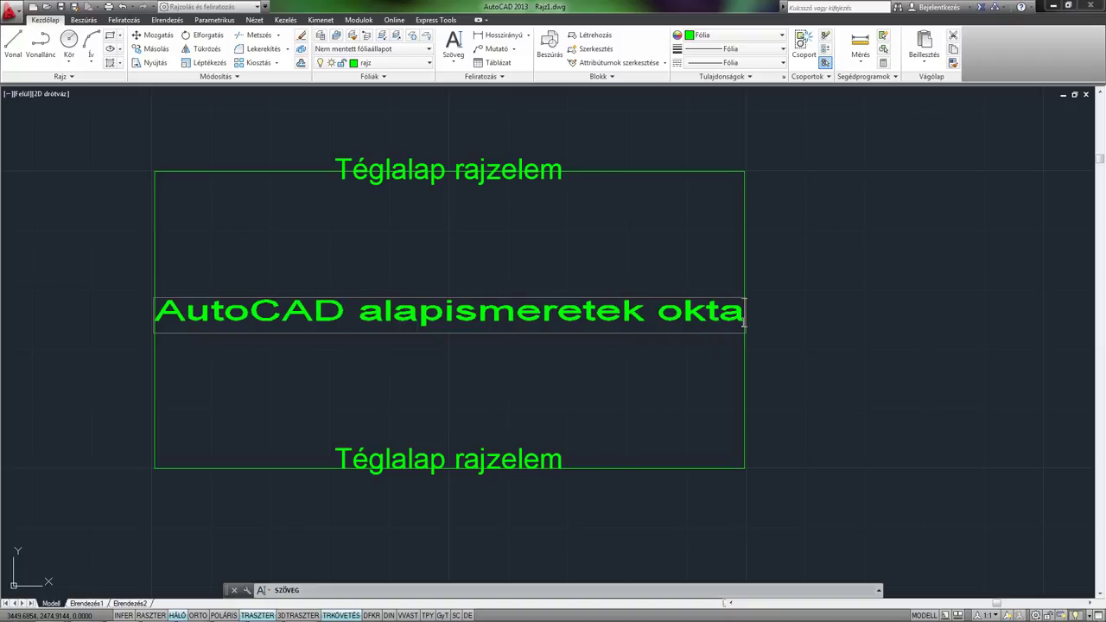
{"action": "type", "text": "tó videó"}
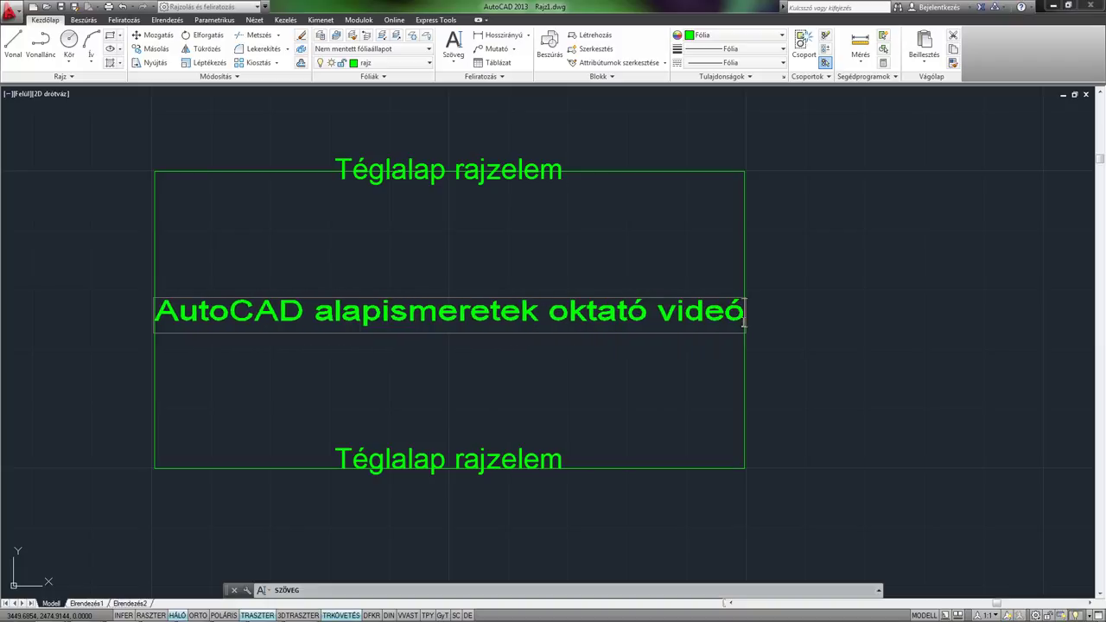
Replace 'oktató videó' with ', AutoCAD, AutoCAD, AutoCAD, AutoCAD' and finish the label.
{"action": "key", "text": "BackSpace"}
{"action": "key", "text": "BackSpace"}
{"action": "key", "text": "BackSpace"}
{"action": "key", "text": "BackSpace"}
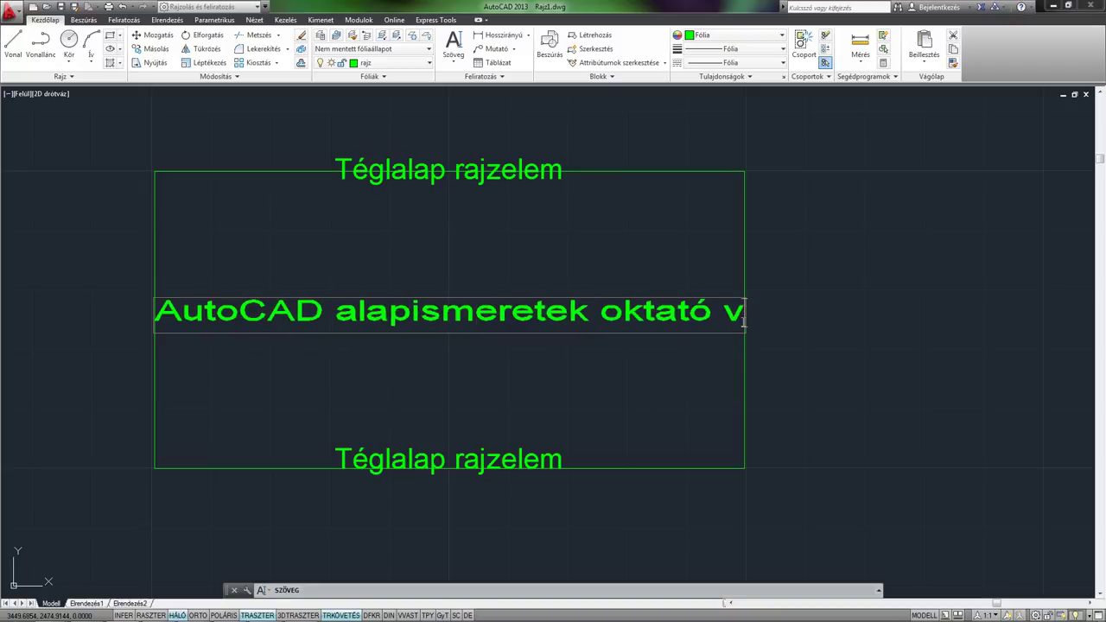
{"action": "key", "text": "BackSpace"}
{"action": "key", "text": "BackSpace"}
{"action": "key", "text": "BackSpace"}
{"action": "key", "text": "BackSpace"}
{"action": "key", "text": "BackSpace"}
{"action": "key", "text": "BackSpace"}
{"action": "key", "text": "BackSpace"}
{"action": "key", "text": "BackSpace"}
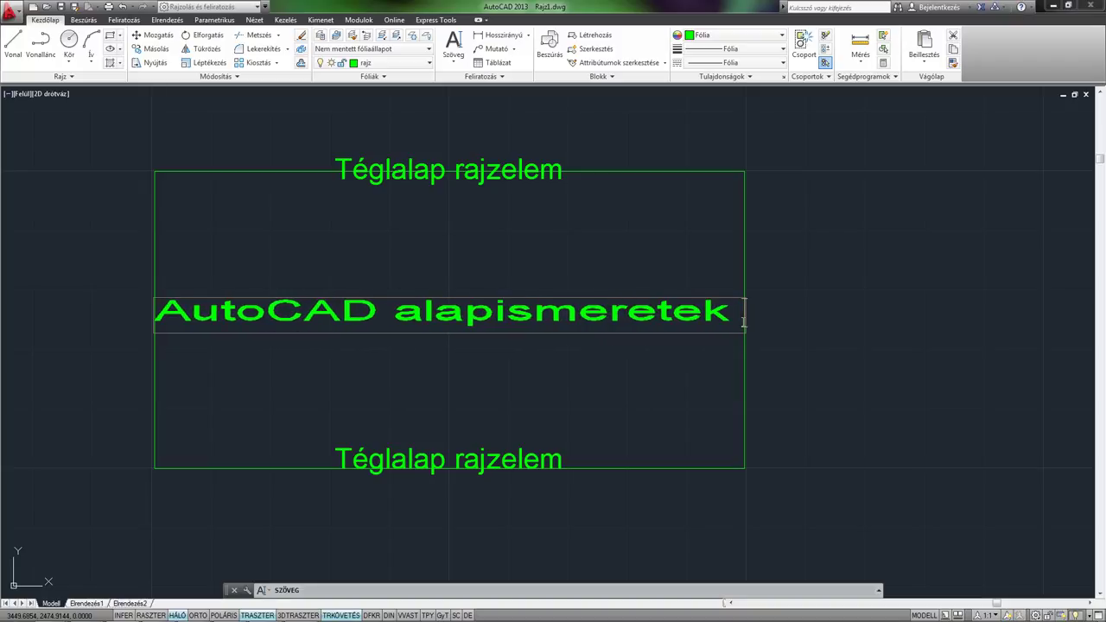
{"action": "key", "text": "BackSpace"}
{"action": "type", "text": ", A"}
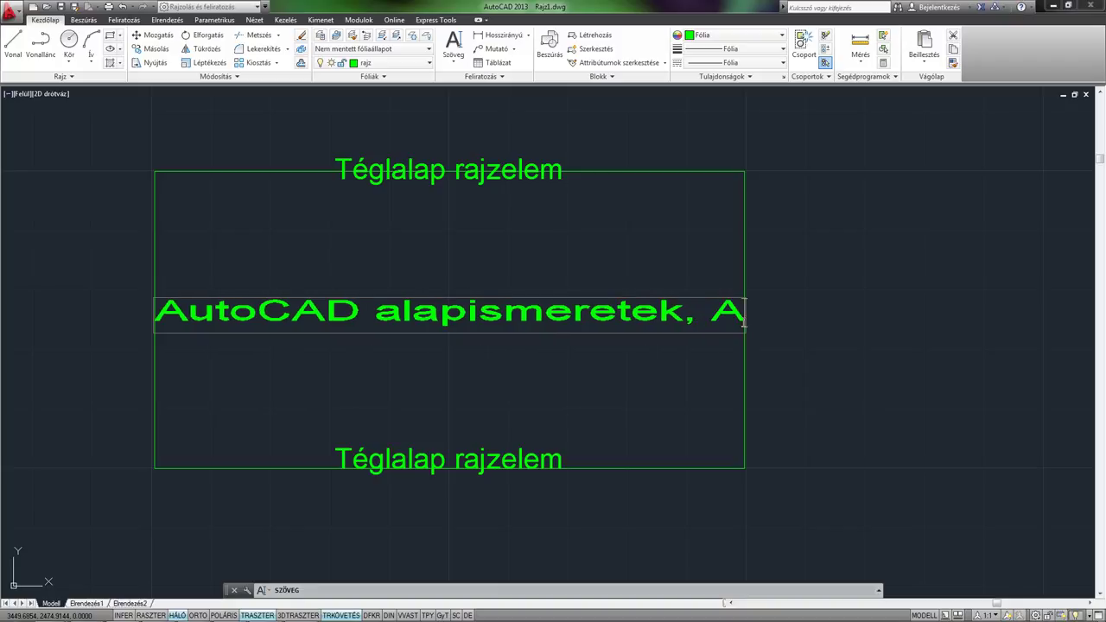
{"action": "type", "text": "utoCAD, "}
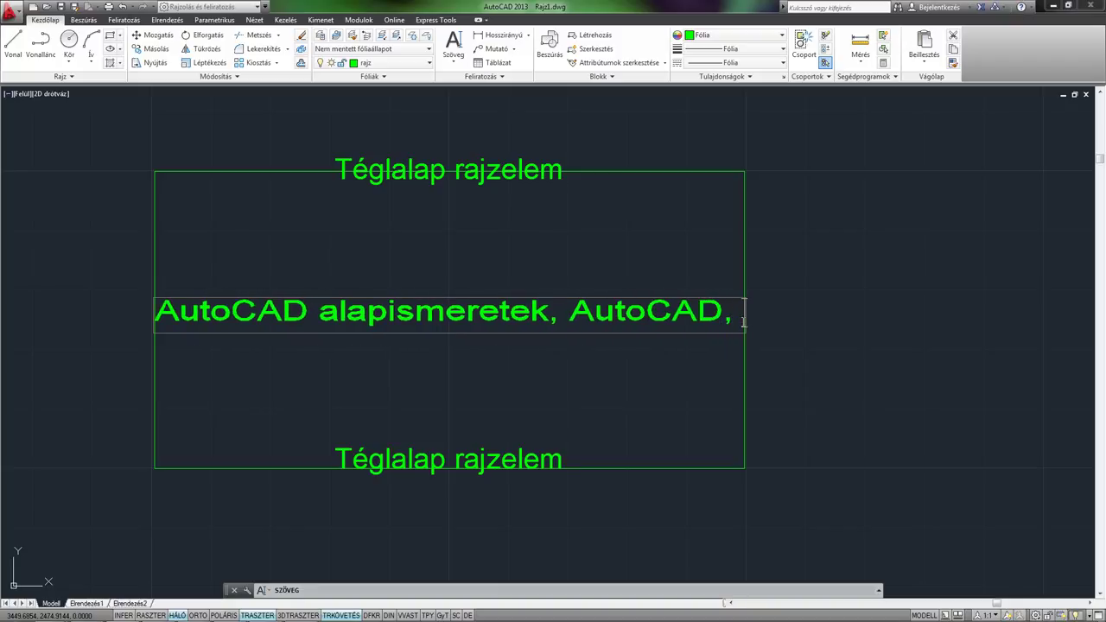
{"action": "type", "text": "AutoCAD, "}
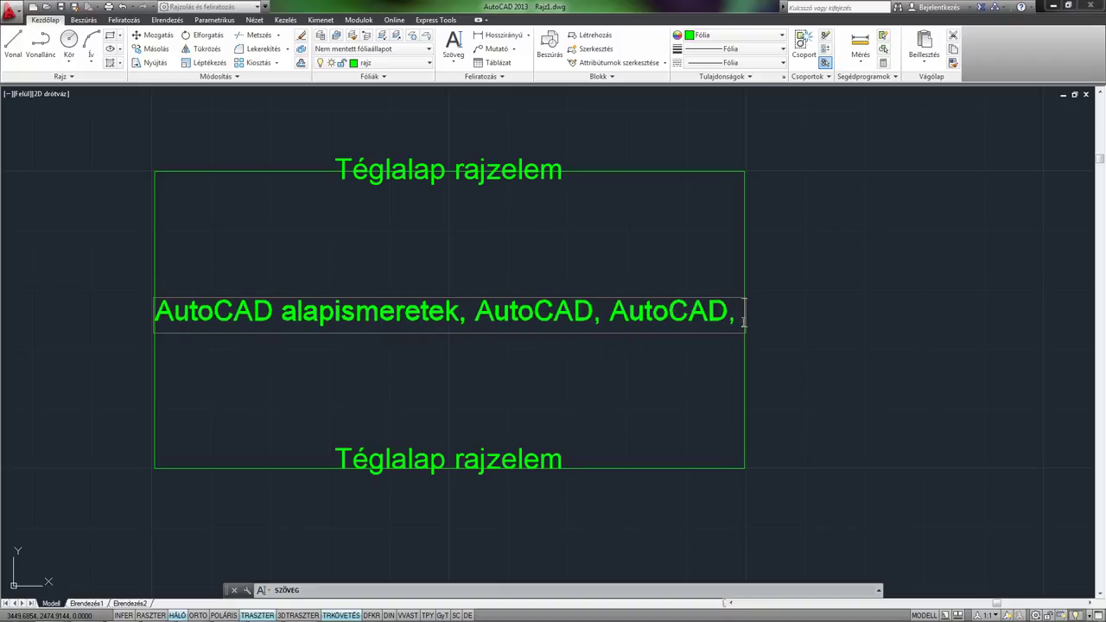
{"action": "type", "text": "AutoCAD"}
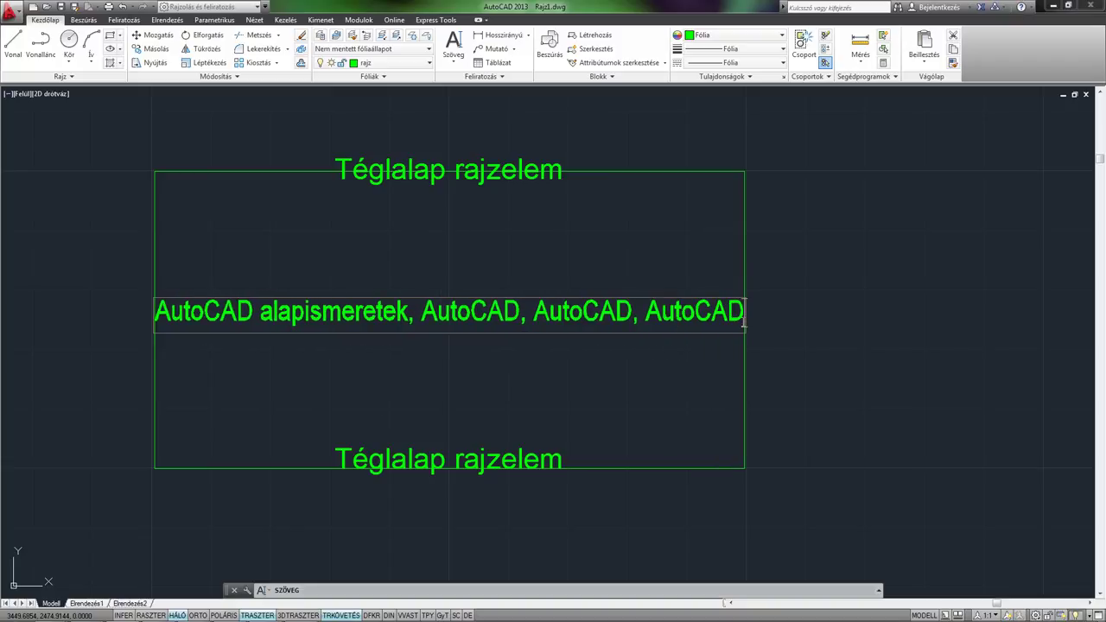
{"action": "type", "text": ", Au"}
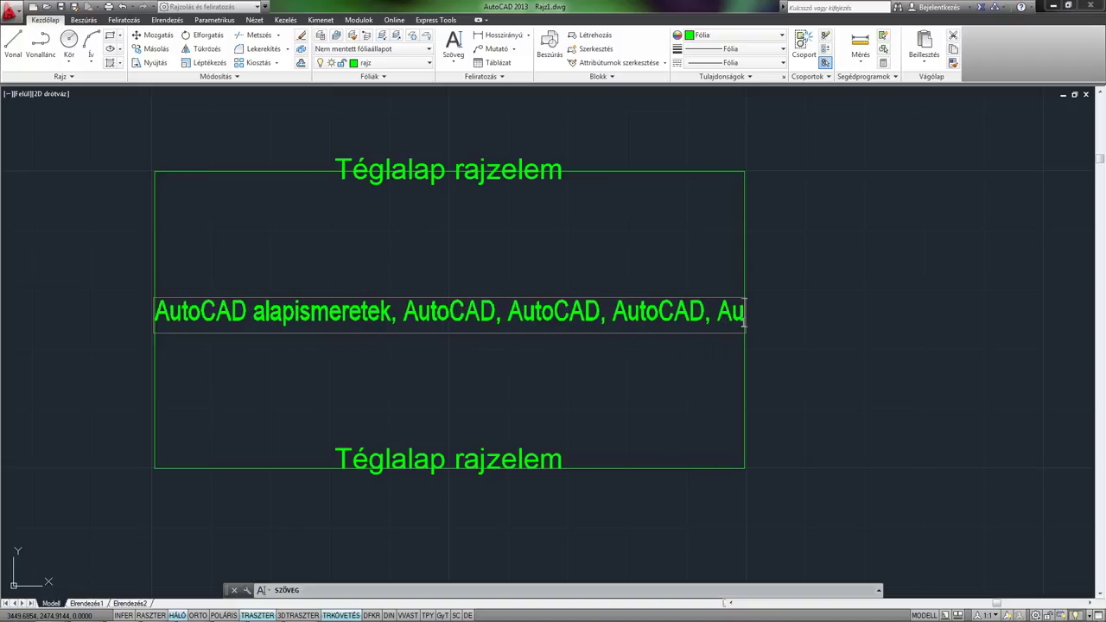
{"action": "type", "text": "toCA"}
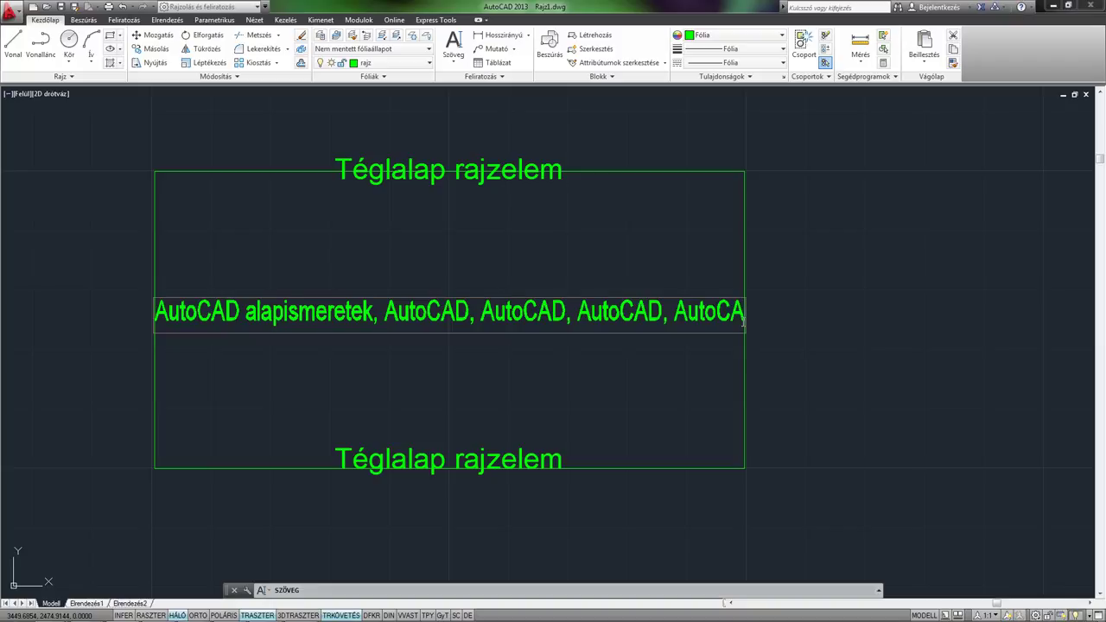
{"action": "type", "text": "D"}
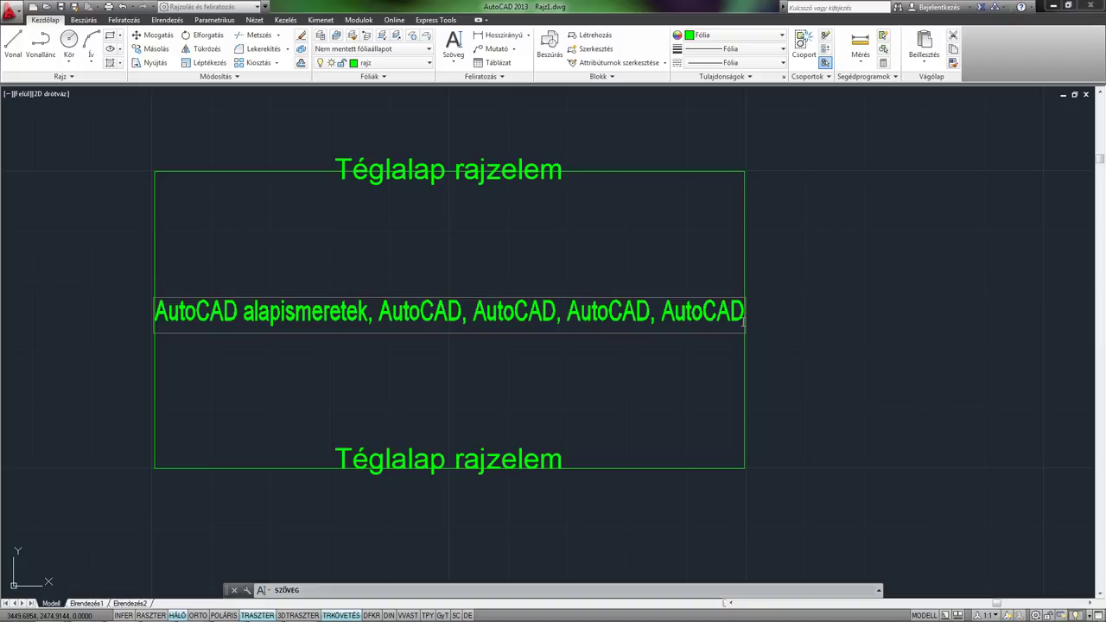
{"action": "key", "text": "Return"}
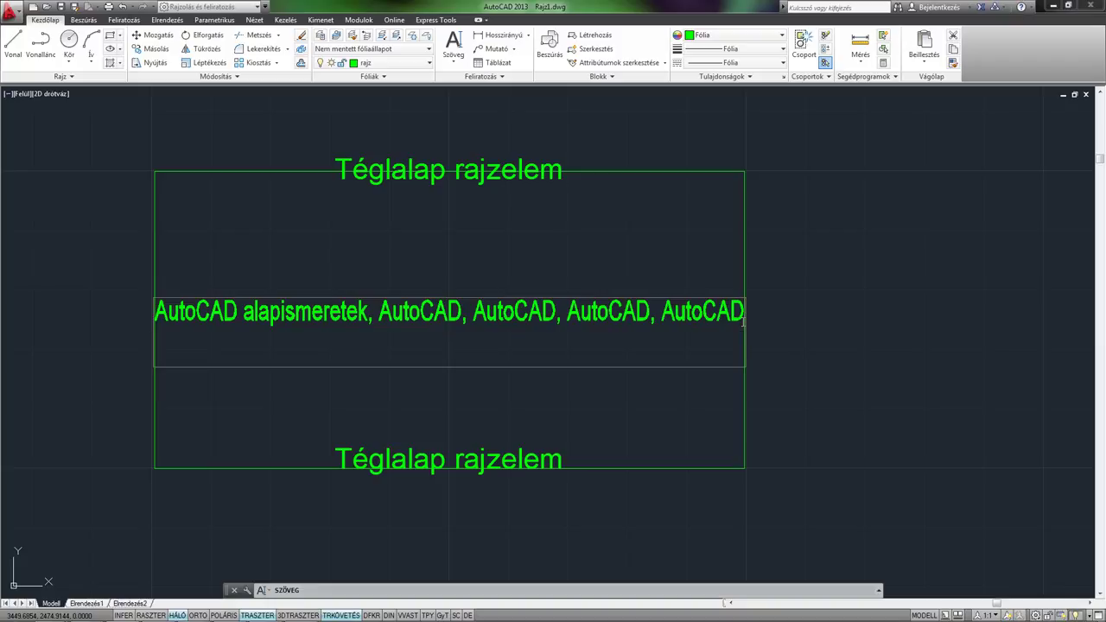
{"action": "key", "text": "Return"}
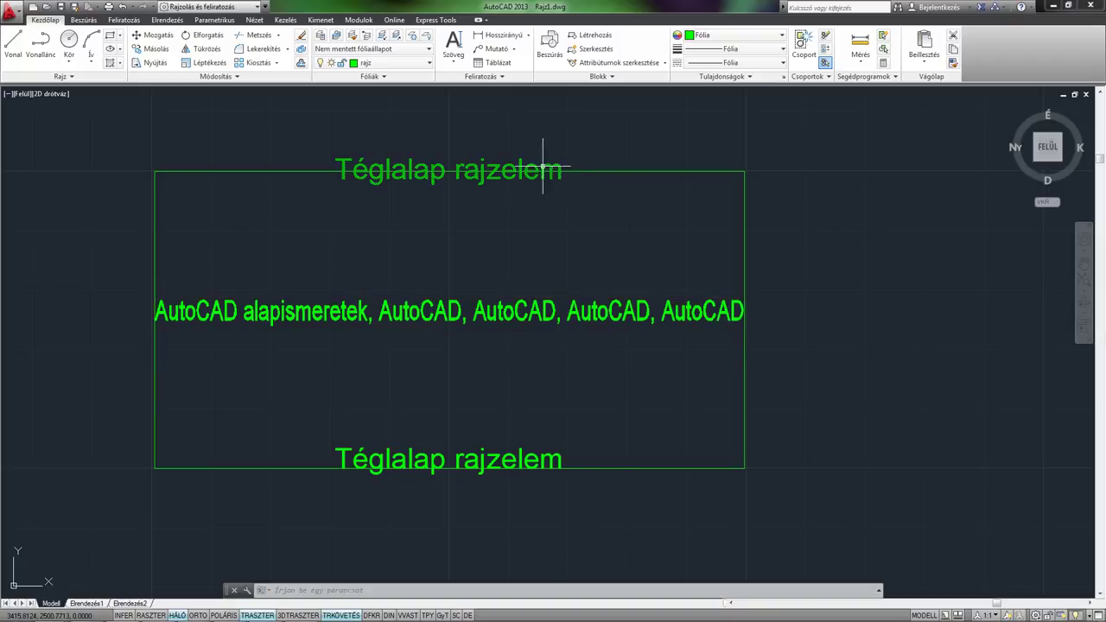
Move the top, middle and bottom labels onto the szöveg layer so they turn yellow.
{"action": "left_click", "coordinate": [537, 166]}
{"action": "left_click", "coordinate": [514, 298]}
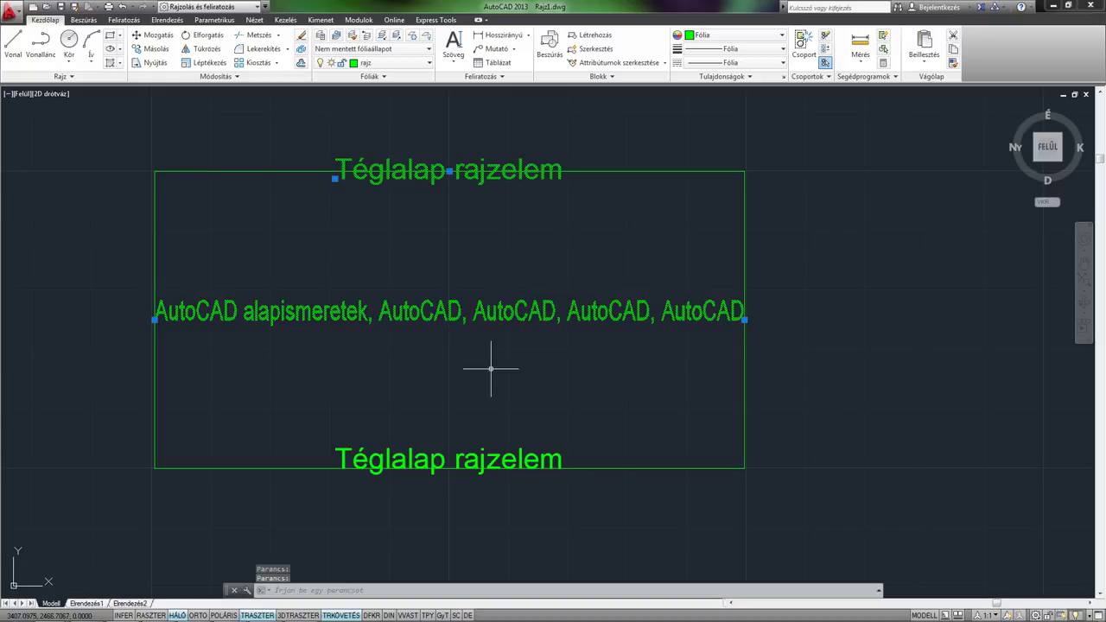
{"action": "left_click", "coordinate": [497, 458]}
{"action": "left_click", "coordinate": [371, 63]}
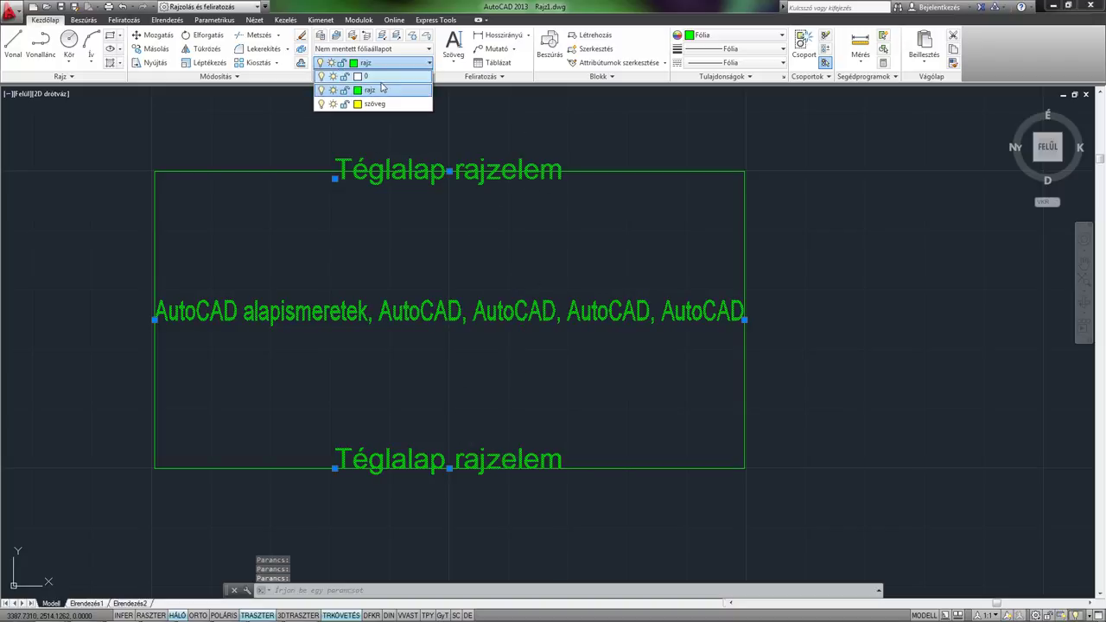
{"action": "left_click", "coordinate": [373, 104]}
{"action": "key", "text": "Escape"}
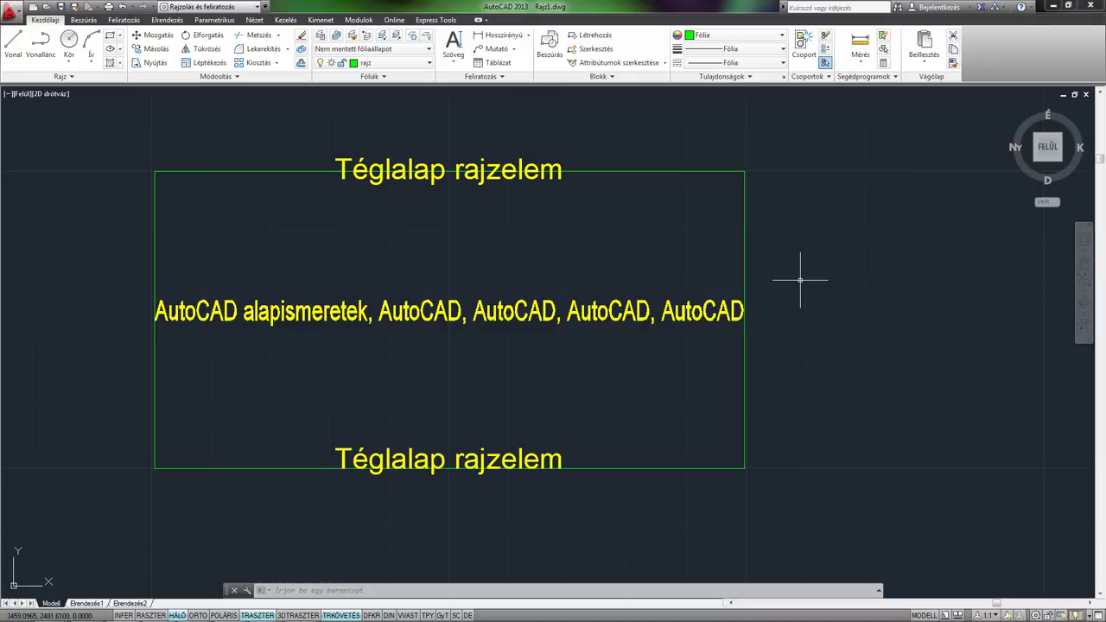
Turn off the szöveg layer to hide the labels.
{"action": "left_click", "coordinate": [406, 62]}
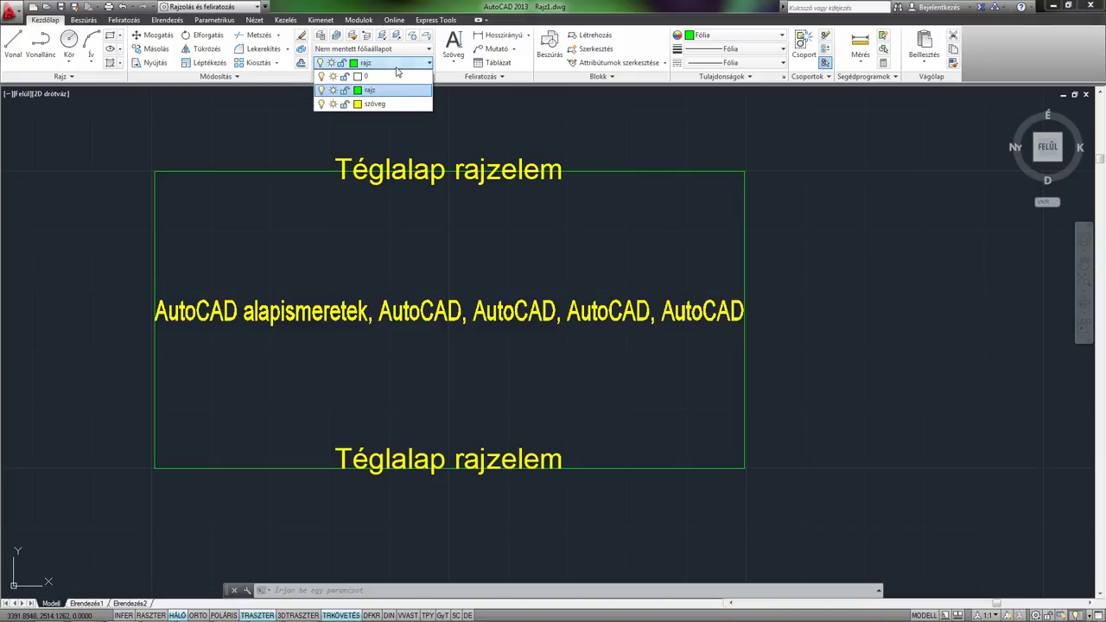
{"action": "left_click", "coordinate": [321, 104]}
{"action": "left_click", "coordinate": [261, 125]}
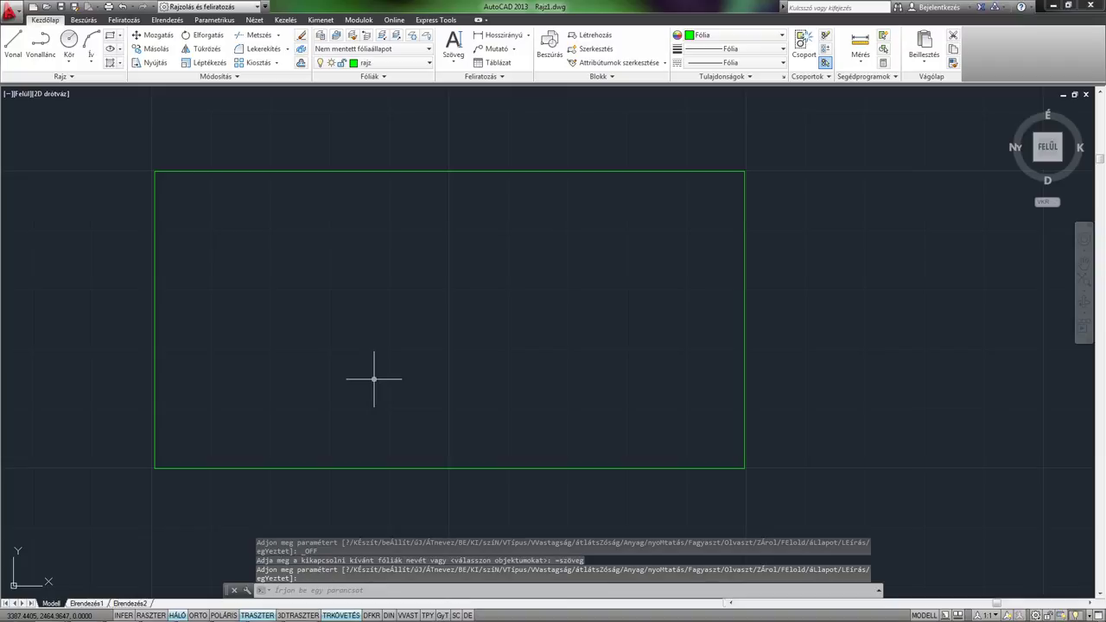
Switch the szöveg layer back on from the Layer dropdown so the yellow labels reappear.
{"action": "left_click", "coordinate": [387, 63]}
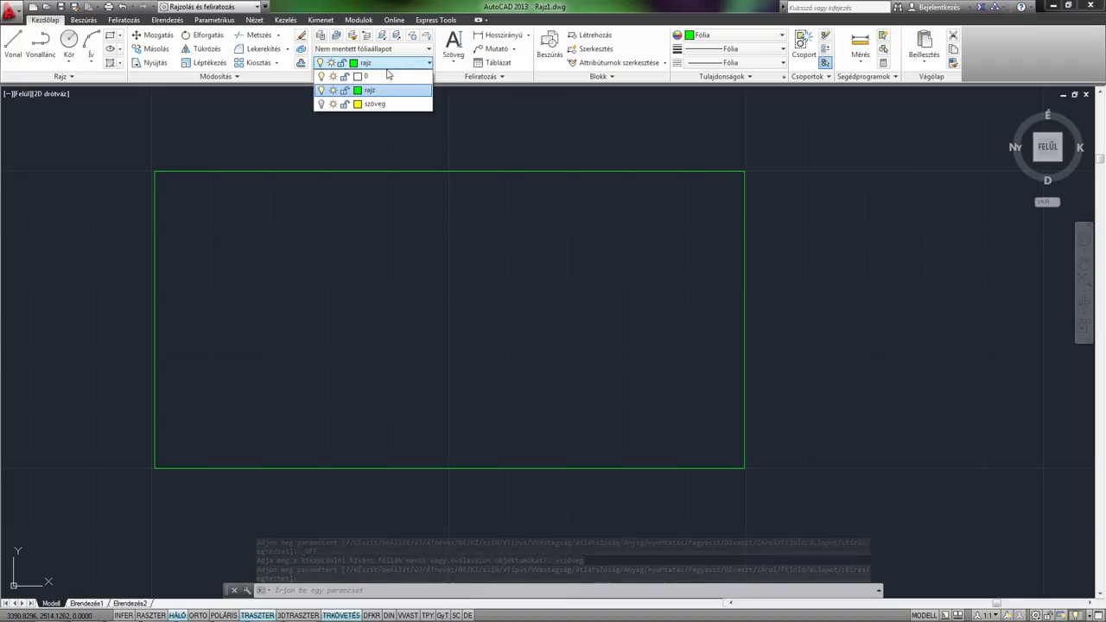
{"action": "left_click", "coordinate": [322, 104]}
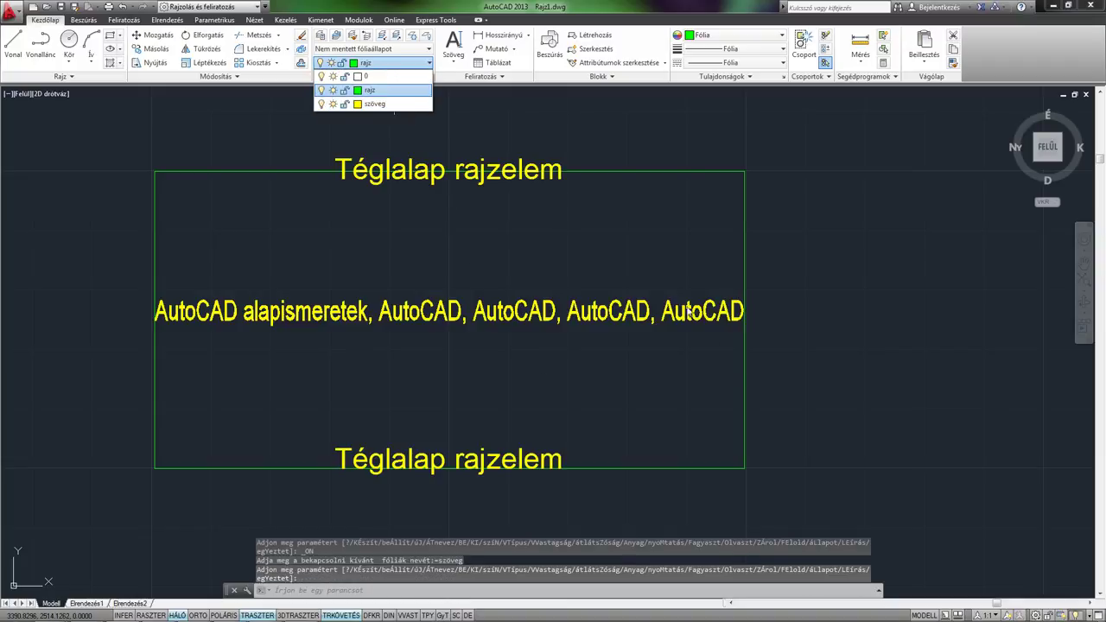
{"action": "middle_click_drag", "start_coordinate": [617, 388], "coordinate": [650, 392]}
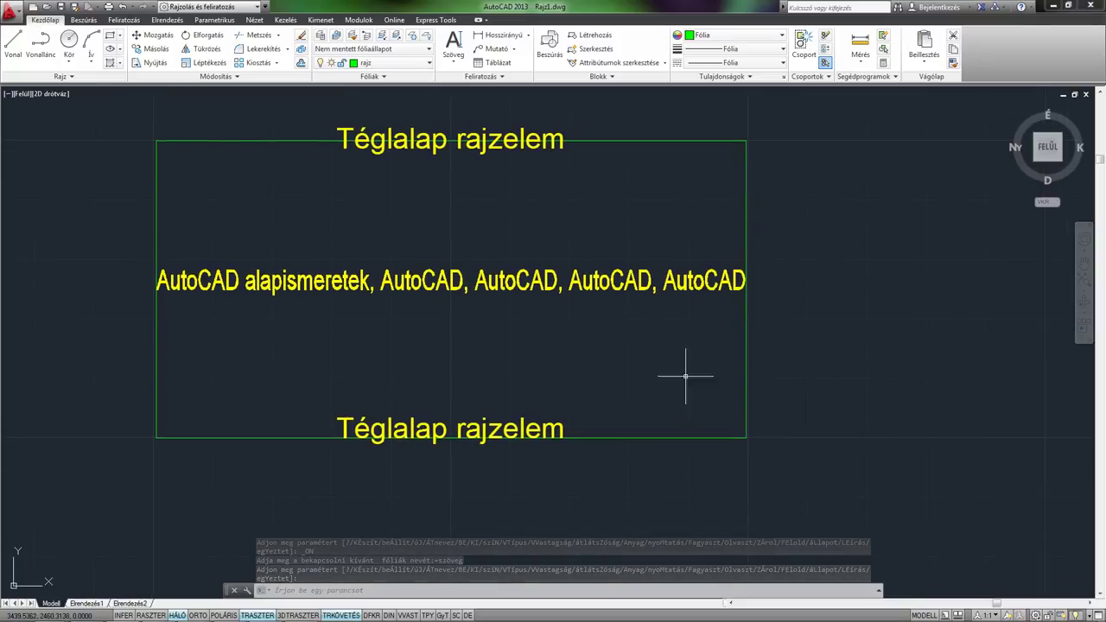
{"action": "middle_click_drag", "start_coordinate": [643, 352], "coordinate": [649, 365]}
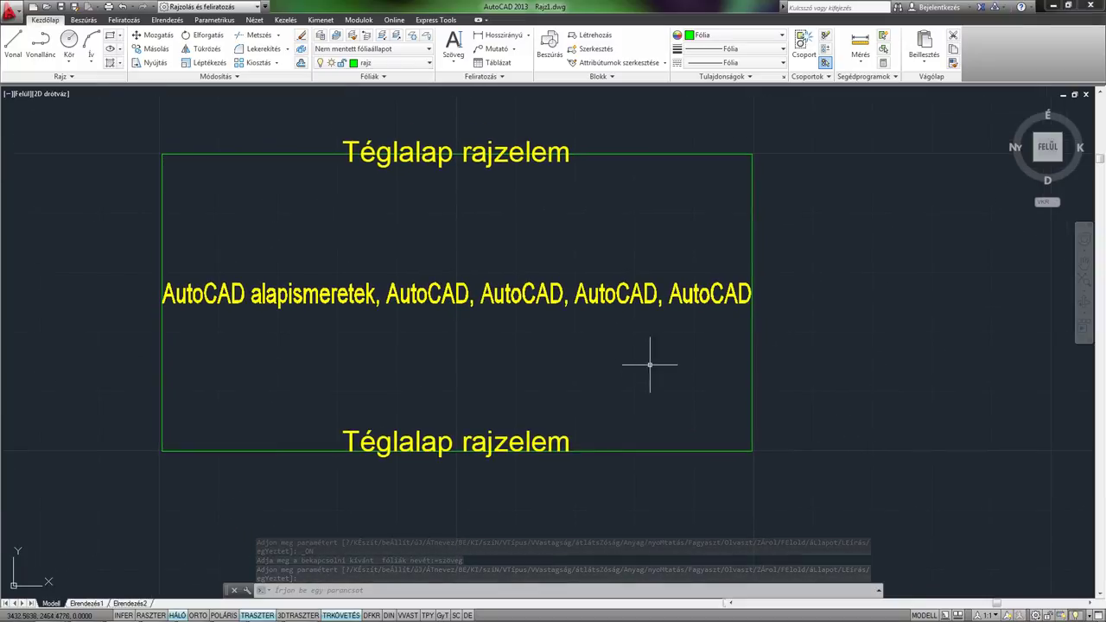
Erase all three text labels and start the DSZÖVEG single-line text command.
{"action": "left_click", "coordinate": [321, 130]}
{"action": "left_click", "coordinate": [662, 521]}
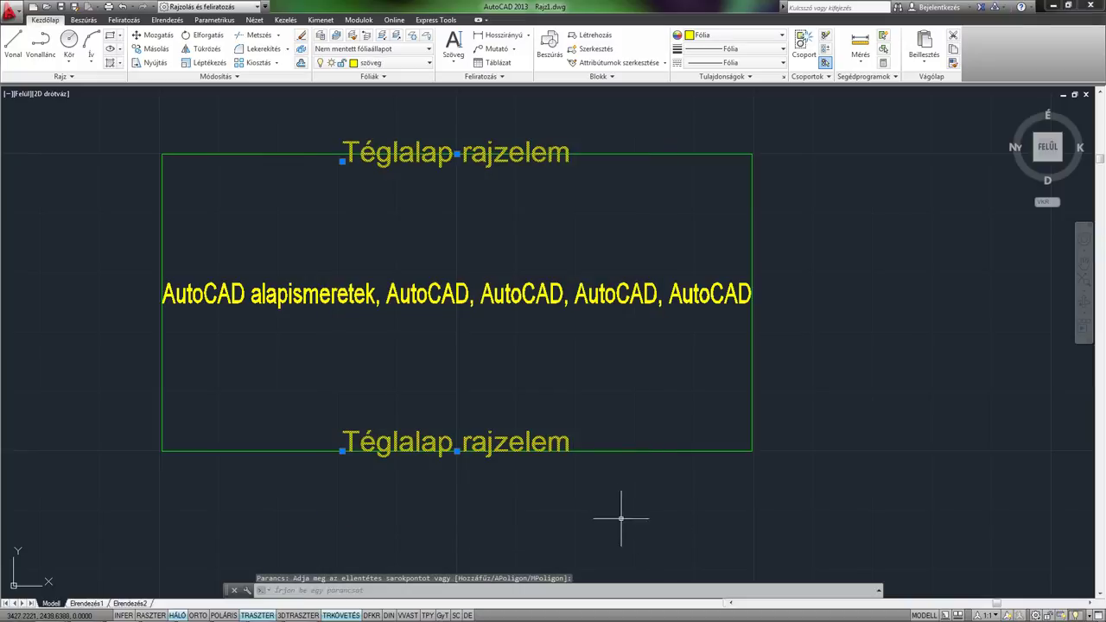
{"action": "left_click", "coordinate": [521, 298]}
{"action": "key", "text": "Delete"}
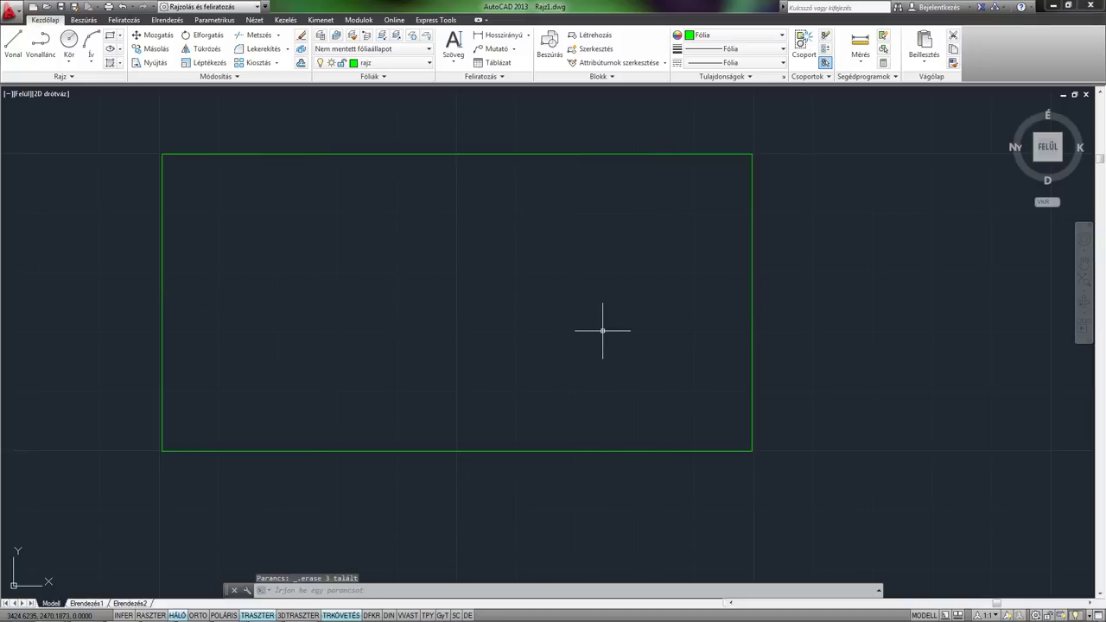
{"action": "type", "text": "dsz"}
{"action": "key", "text": "Return"}
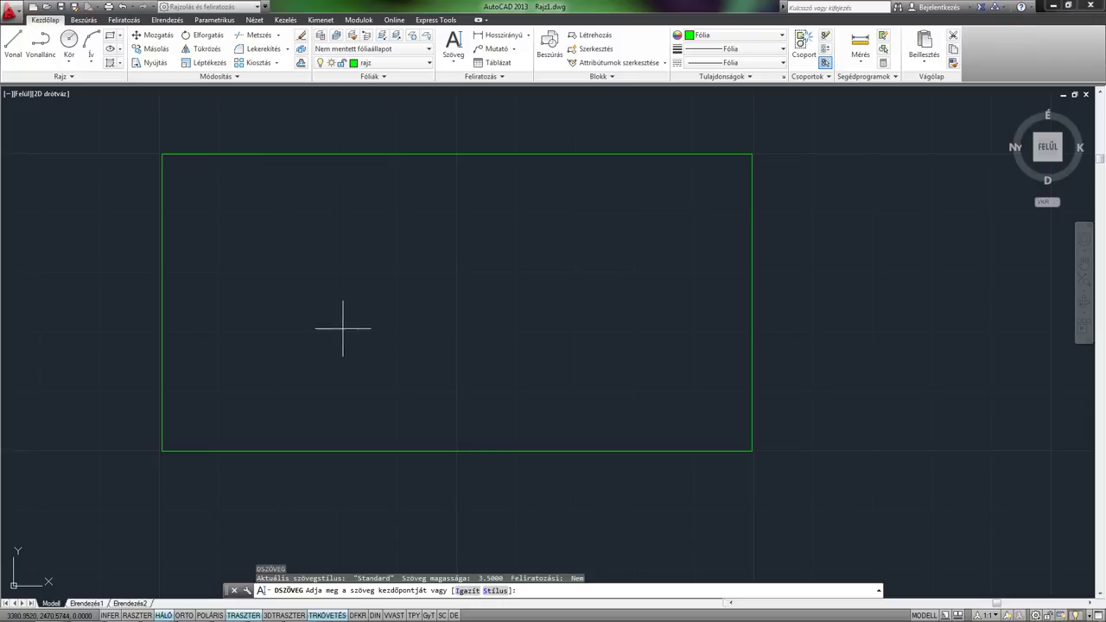
Place 'Téglalap rajzelem' at the rectangle's top-left corner, height 3.5, rotated 45°.
{"action": "left_click", "coordinate": [161, 154]}
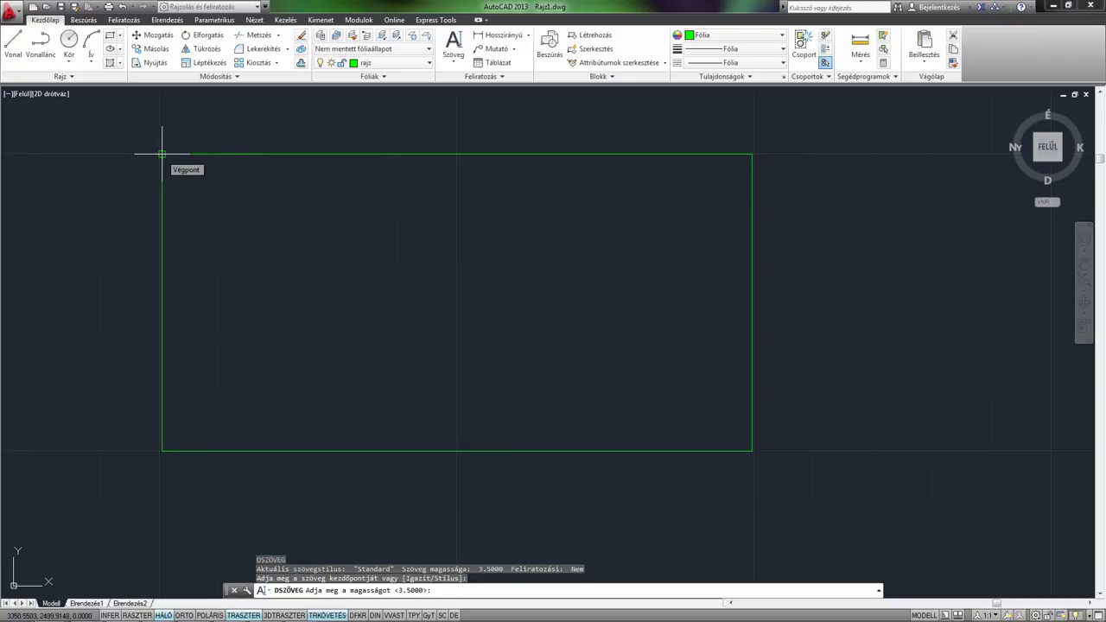
{"action": "key", "text": "Return"}
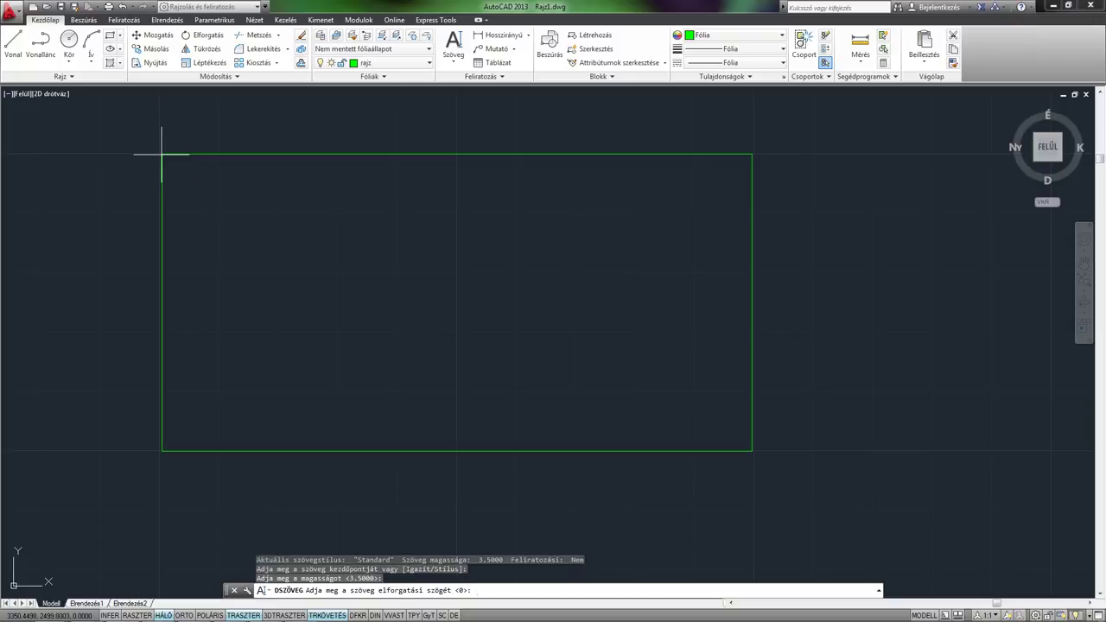
{"action": "type", "text": "45"}
{"action": "key", "text": "Return"}
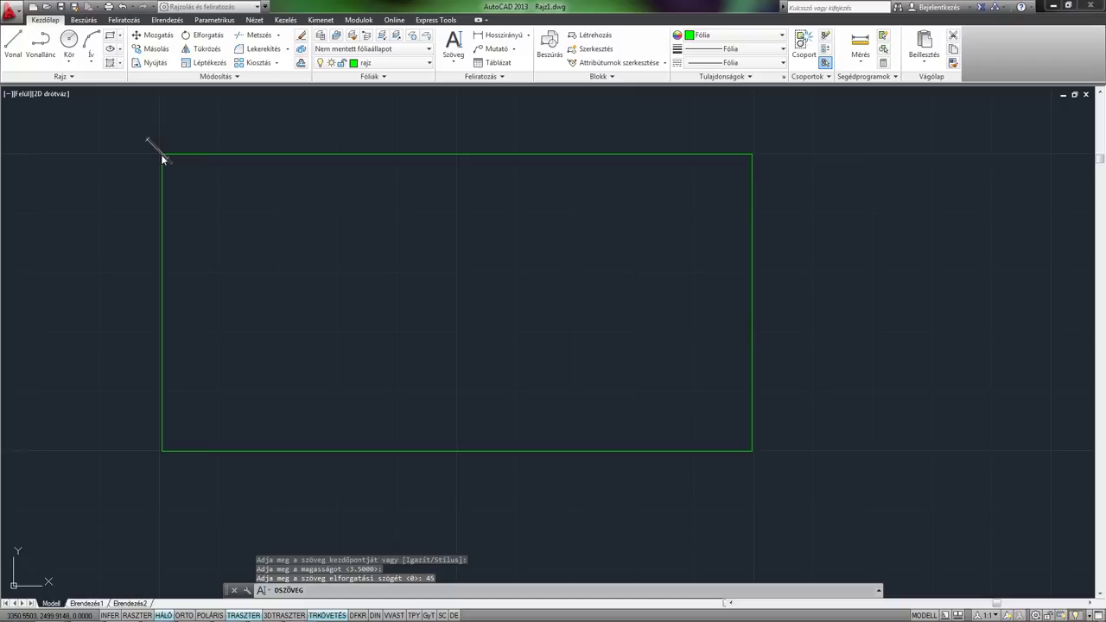
{"action": "type", "text": "Téglalap r"}
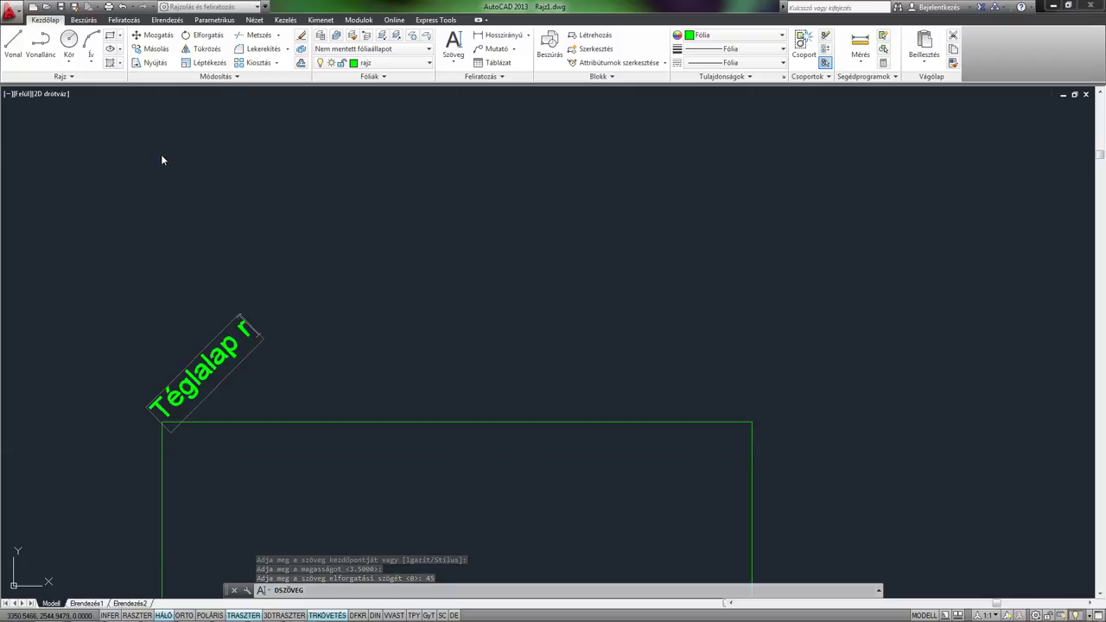
{"action": "type", "text": "ajzelem"}
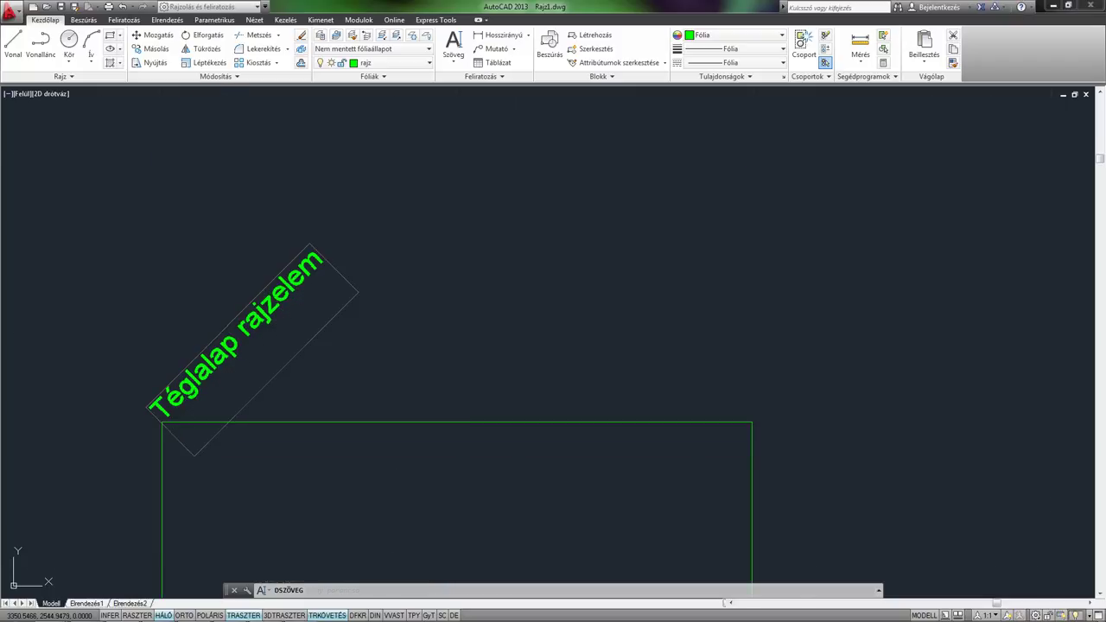
{"action": "key", "text": "Escape"}
Put the rotated label on the szöveg layer so it turns yellow.
{"action": "left_click", "coordinate": [260, 316]}
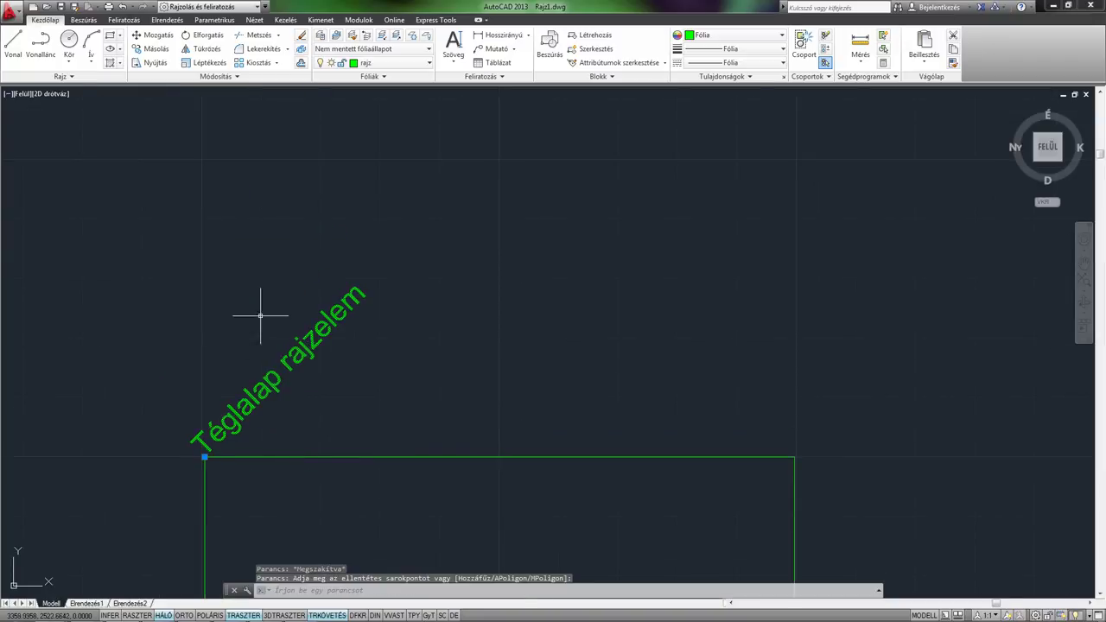
{"action": "left_click", "coordinate": [372, 63]}
{"action": "left_click", "coordinate": [366, 105]}
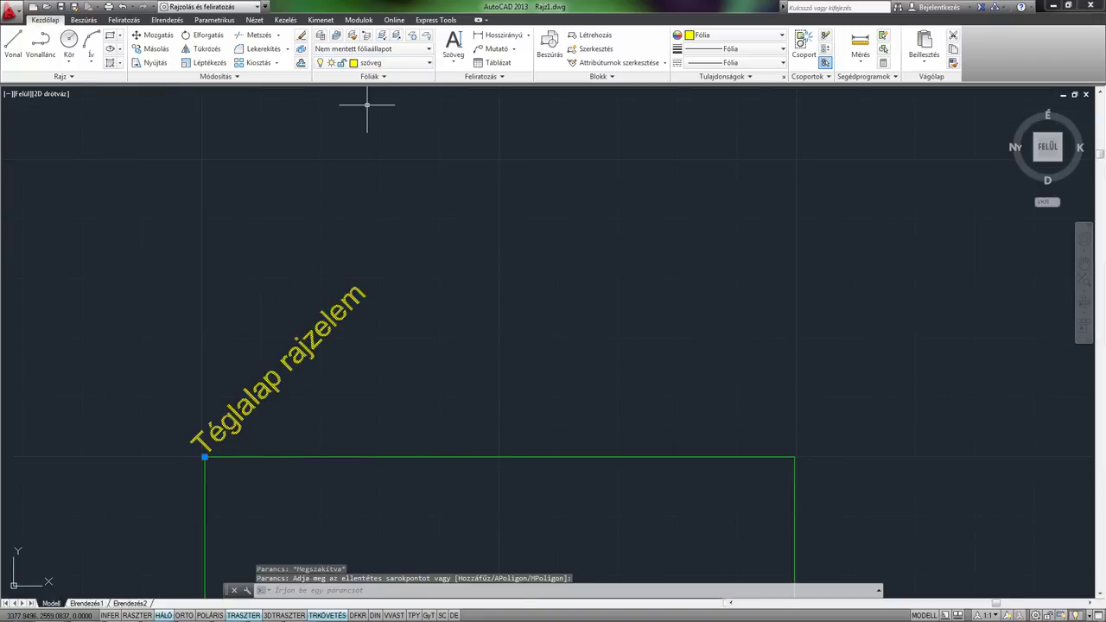
{"action": "key", "text": "Escape"}
Make szöveg the current layer in Layer Properties, then recentre the view.
{"action": "left_click", "coordinate": [319, 34]}
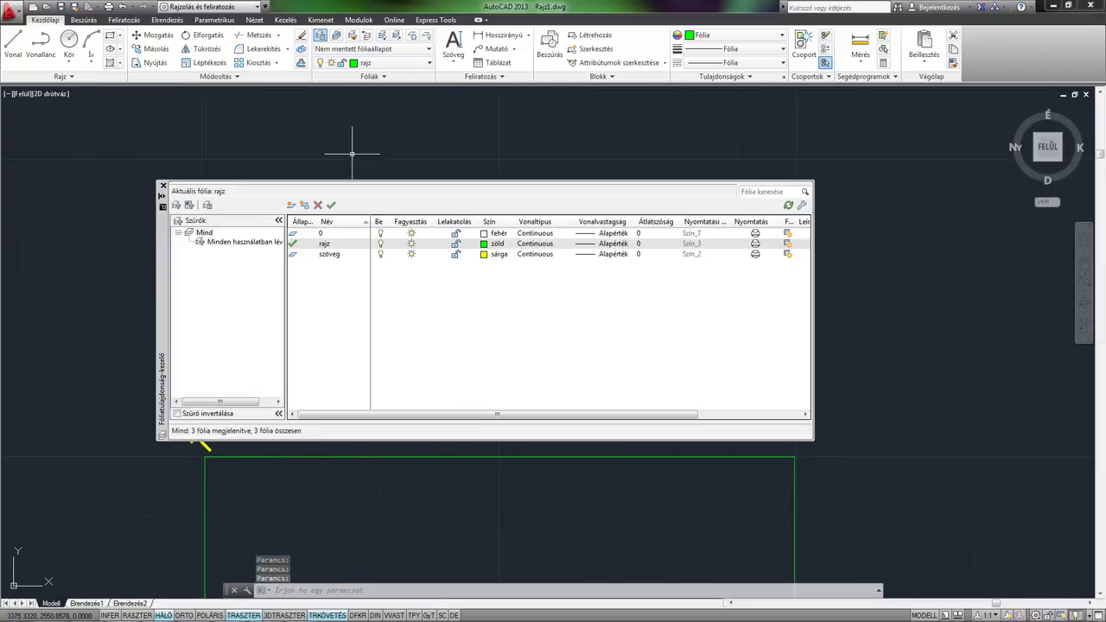
{"action": "double_click", "coordinate": [331, 254]}
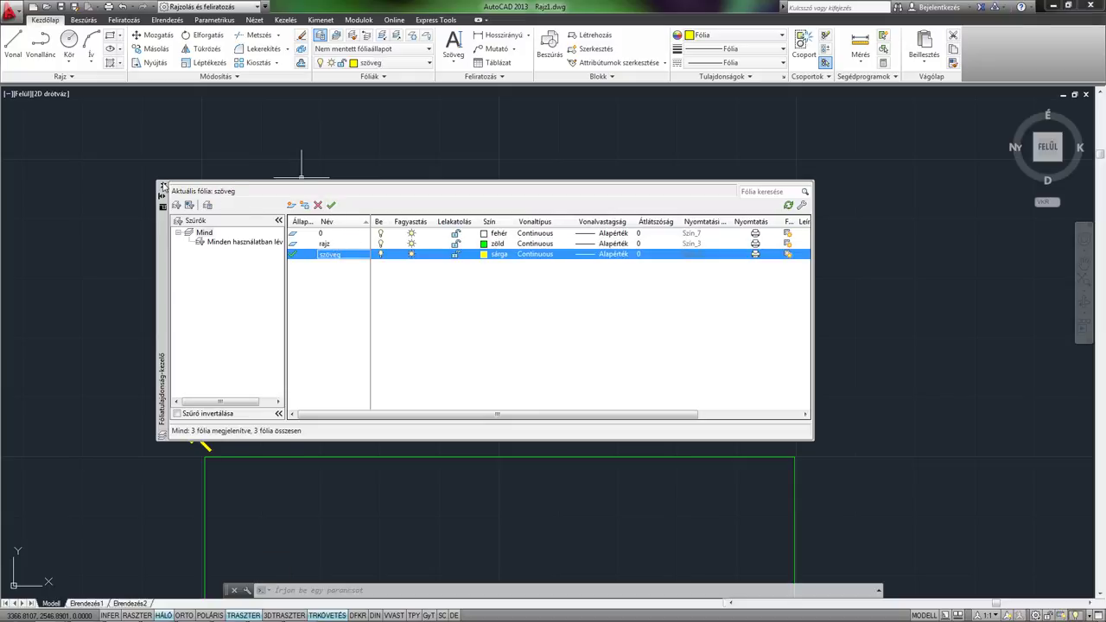
{"action": "left_click", "coordinate": [164, 187]}
{"action": "scroll", "coordinate": [285, 284], "scroll_direction": "down", "scroll_amount": 2}
{"action": "middle_click_drag", "start_coordinate": [284, 284], "coordinate": [306, 217]}
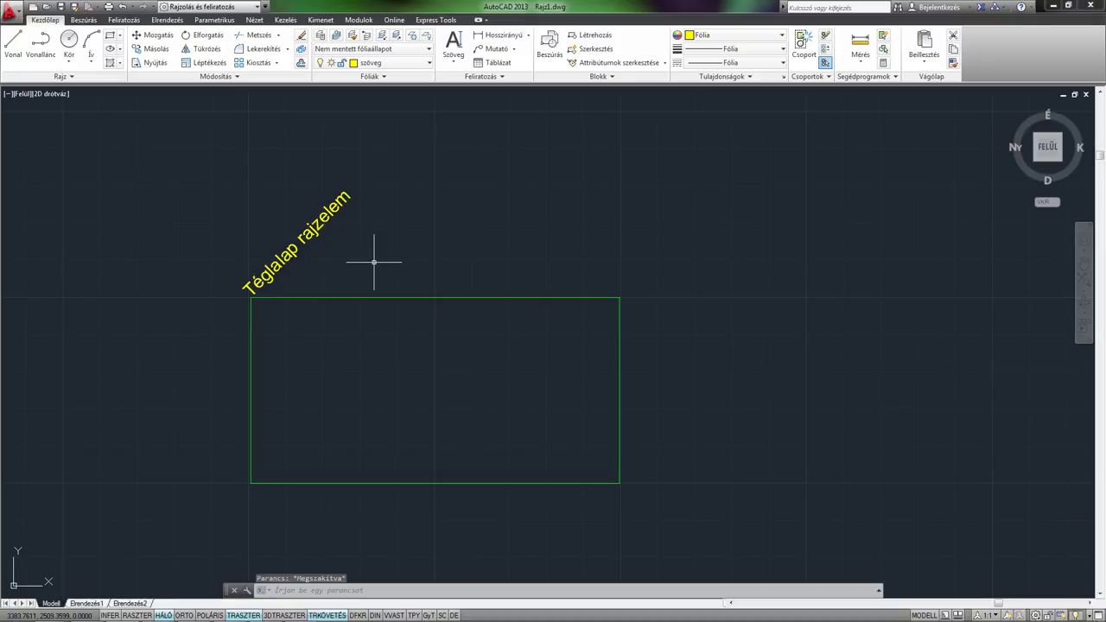
In the label's Quick Properties, try layers rajz and 0, then return it to szöveg.
{"action": "left_click", "coordinate": [319, 226]}
{"action": "right_click", "coordinate": [320, 226]}
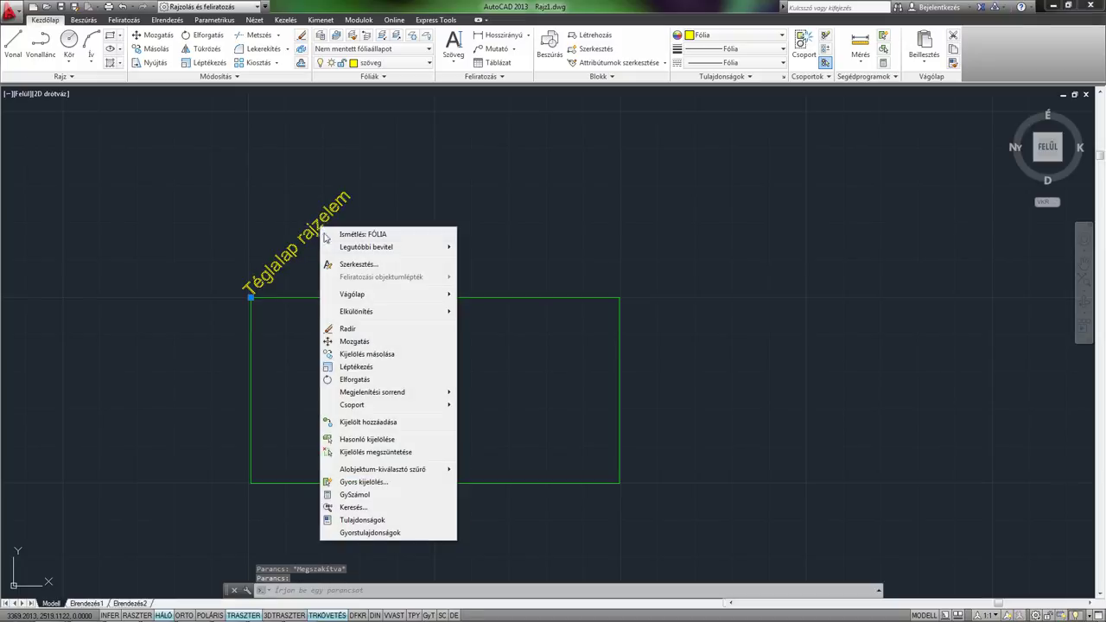
{"action": "left_click", "coordinate": [374, 521]}
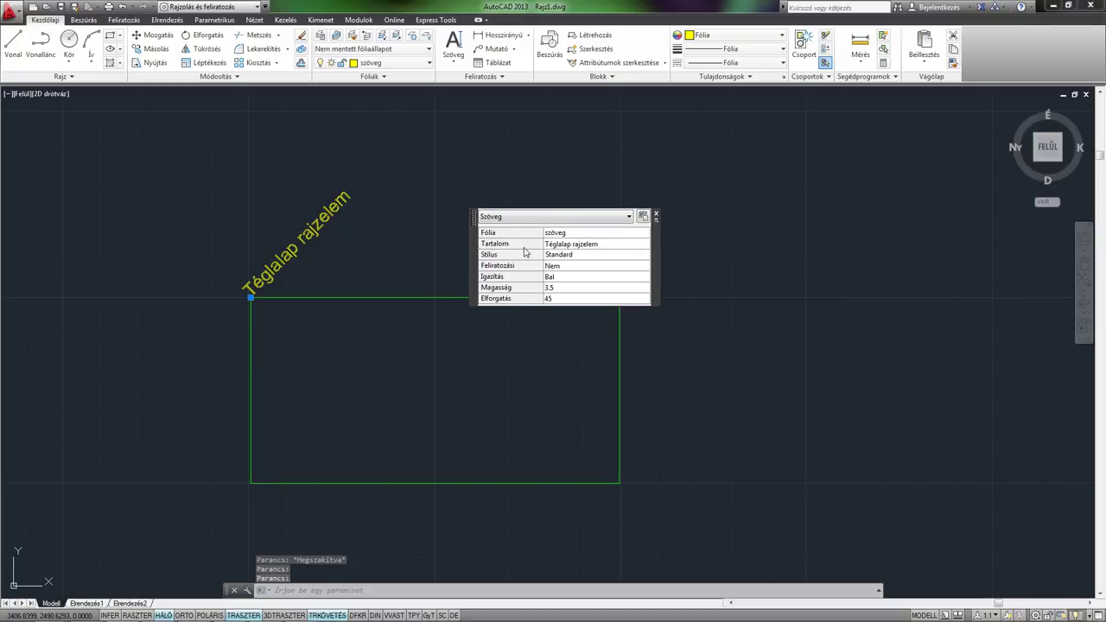
{"action": "left_click", "coordinate": [557, 234]}
{"action": "left_click", "coordinate": [558, 233]}
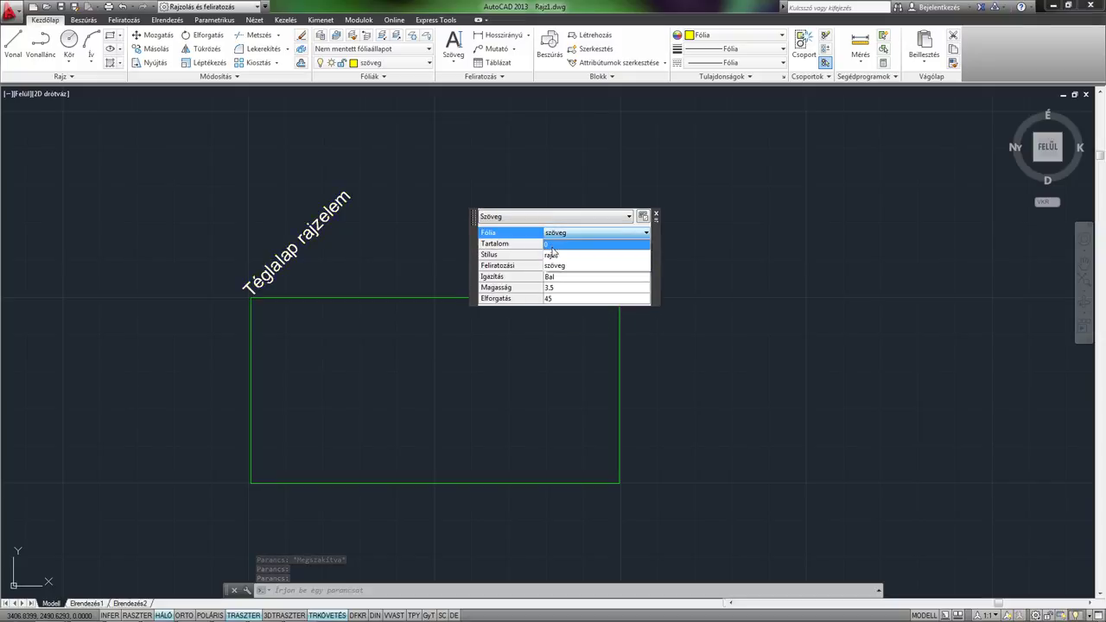
{"action": "left_click", "coordinate": [553, 255]}
{"action": "left_click", "coordinate": [557, 233]}
{"action": "left_click", "coordinate": [557, 254]}
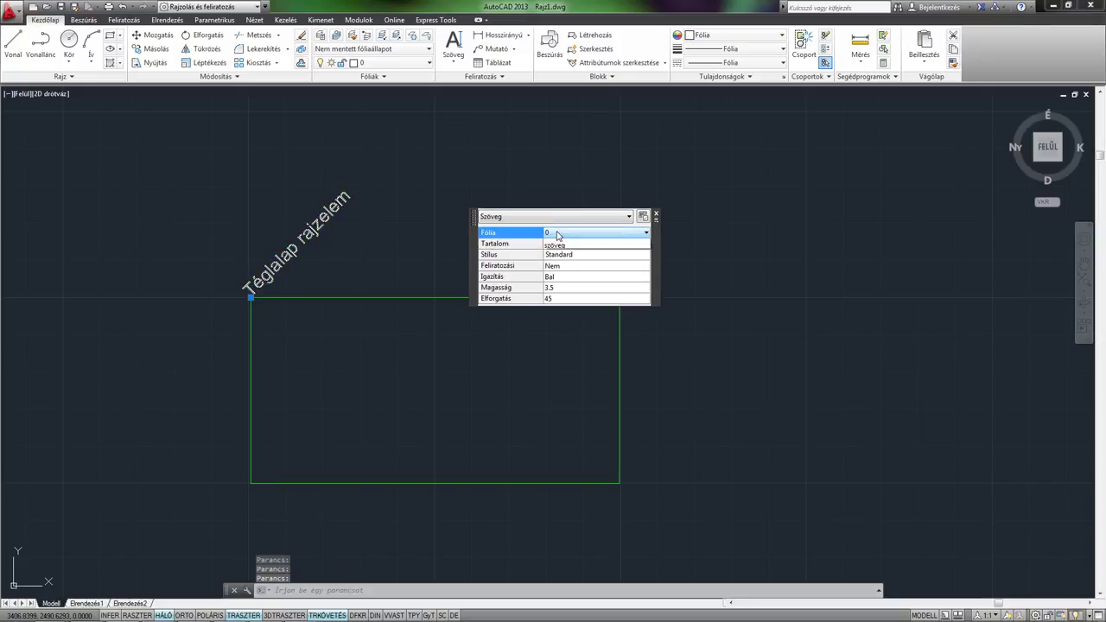
{"action": "left_click", "coordinate": [558, 233]}
{"action": "left_click", "coordinate": [553, 266]}
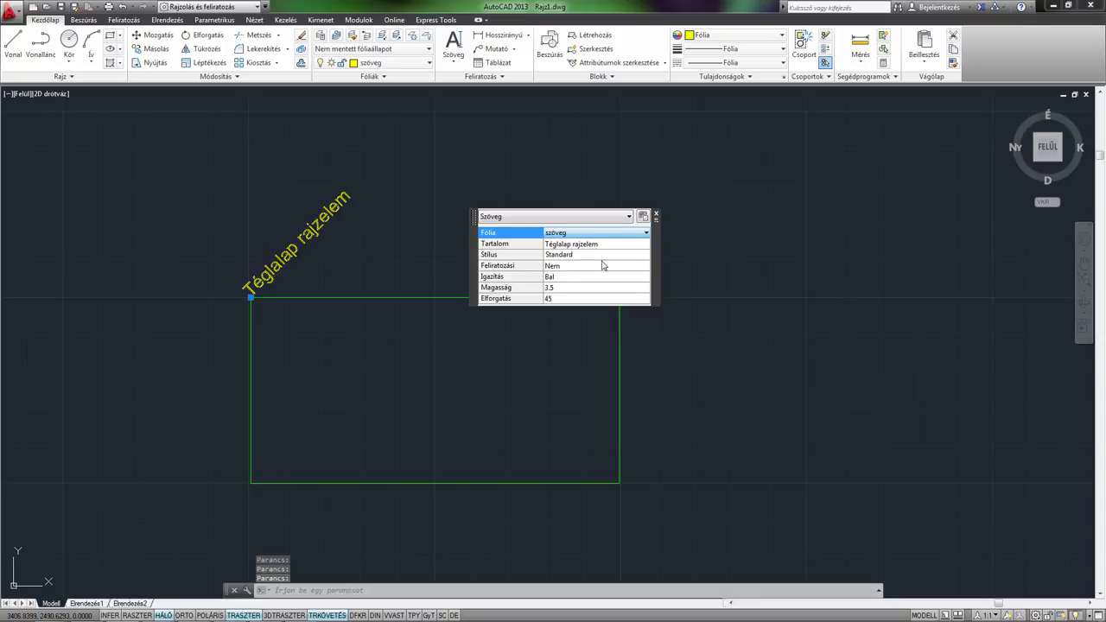
Keep the label's Standard text style and its non-annotative setting.
{"action": "left_click", "coordinate": [582, 256]}
{"action": "left_click", "coordinate": [581, 257]}
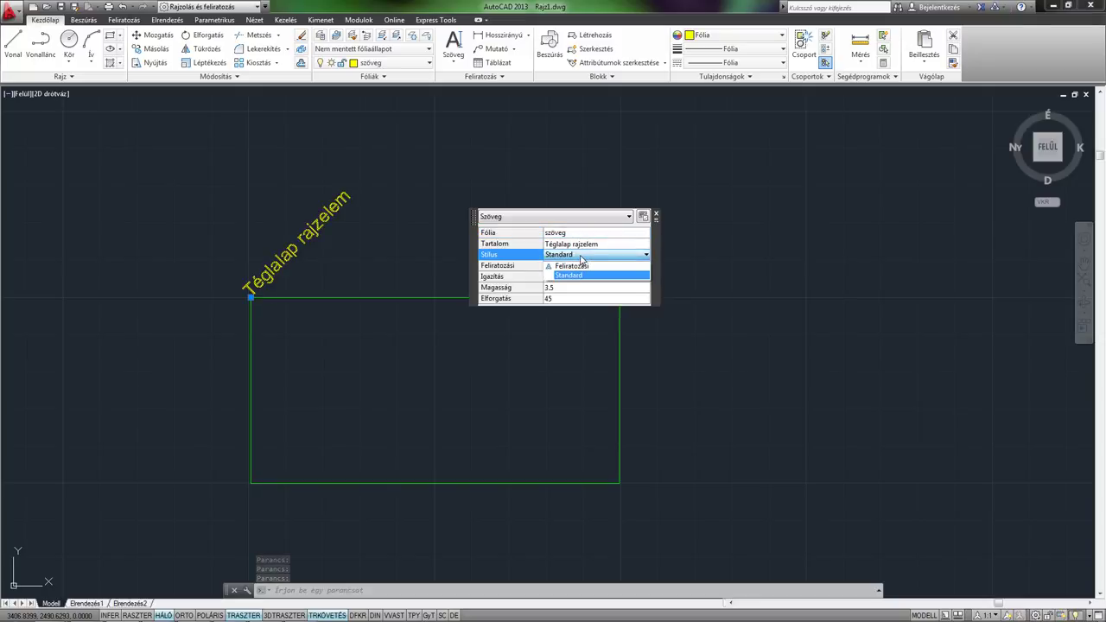
{"action": "left_click", "coordinate": [577, 274]}
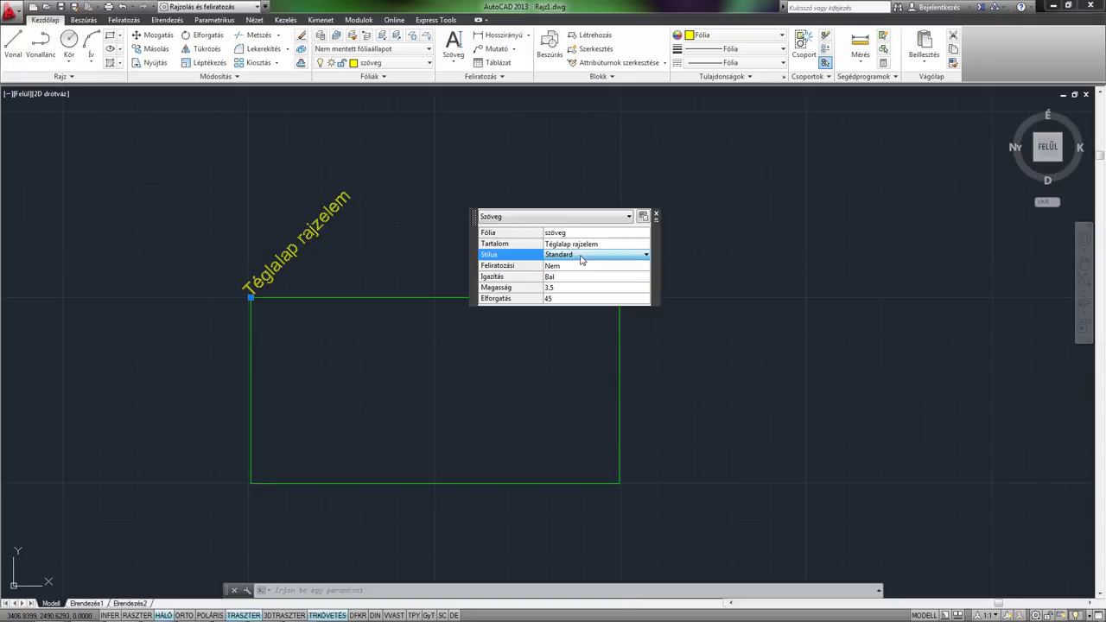
{"action": "left_click", "coordinate": [575, 269]}
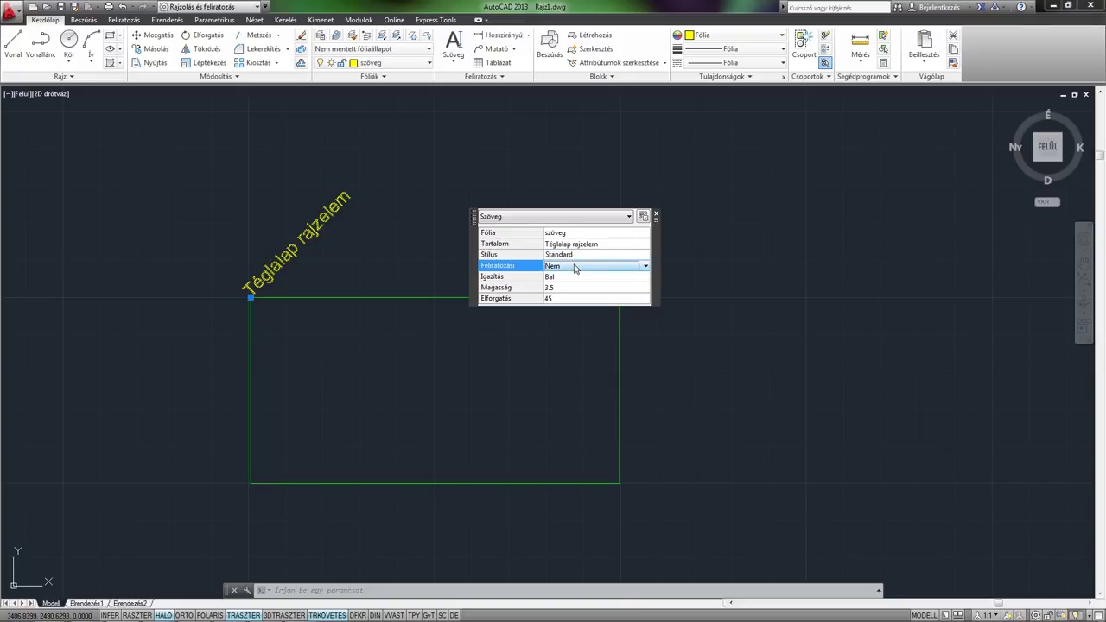
{"action": "left_click", "coordinate": [575, 269]}
{"action": "left_click", "coordinate": [575, 276]}
Change the label's justification from Közép to Jobb and finally to Illesztett.
{"action": "left_click", "coordinate": [574, 279]}
{"action": "left_click", "coordinate": [575, 277]}
{"action": "left_click", "coordinate": [578, 299]}
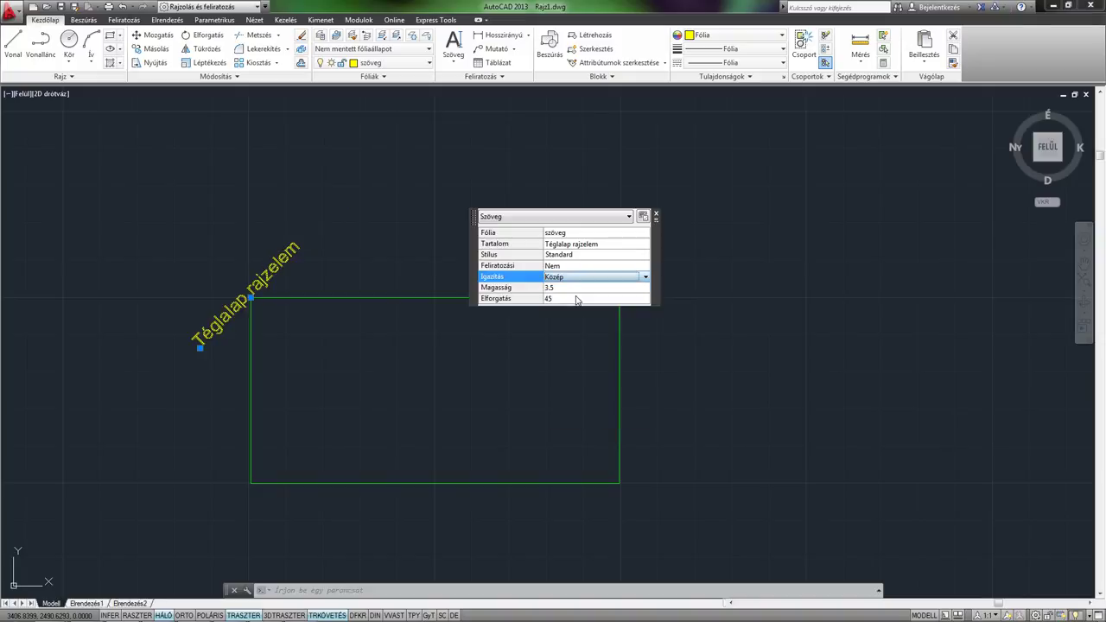
{"action": "left_click", "coordinate": [570, 278]}
{"action": "left_click", "coordinate": [570, 306]}
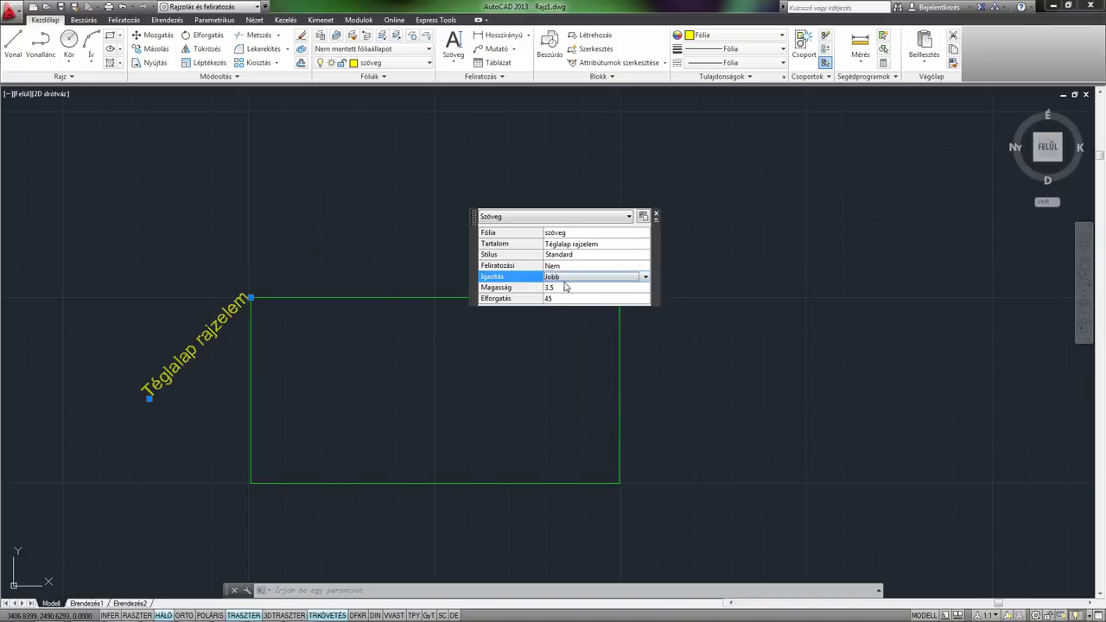
{"action": "left_click", "coordinate": [565, 277]}
{"action": "left_click", "coordinate": [563, 317]}
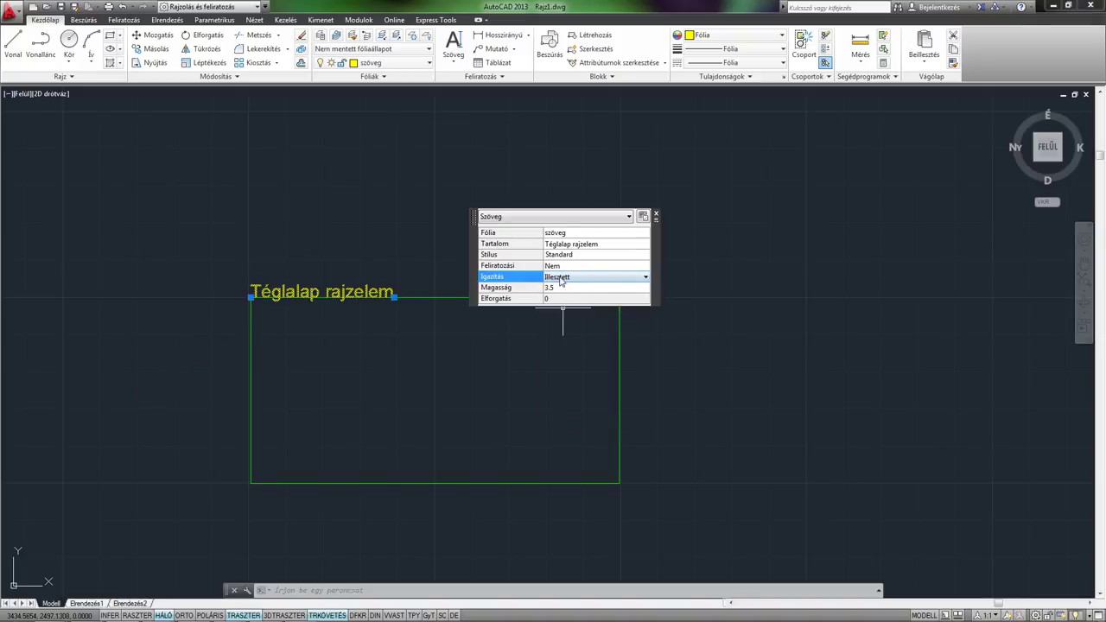
{"action": "left_click", "coordinate": [560, 278]}
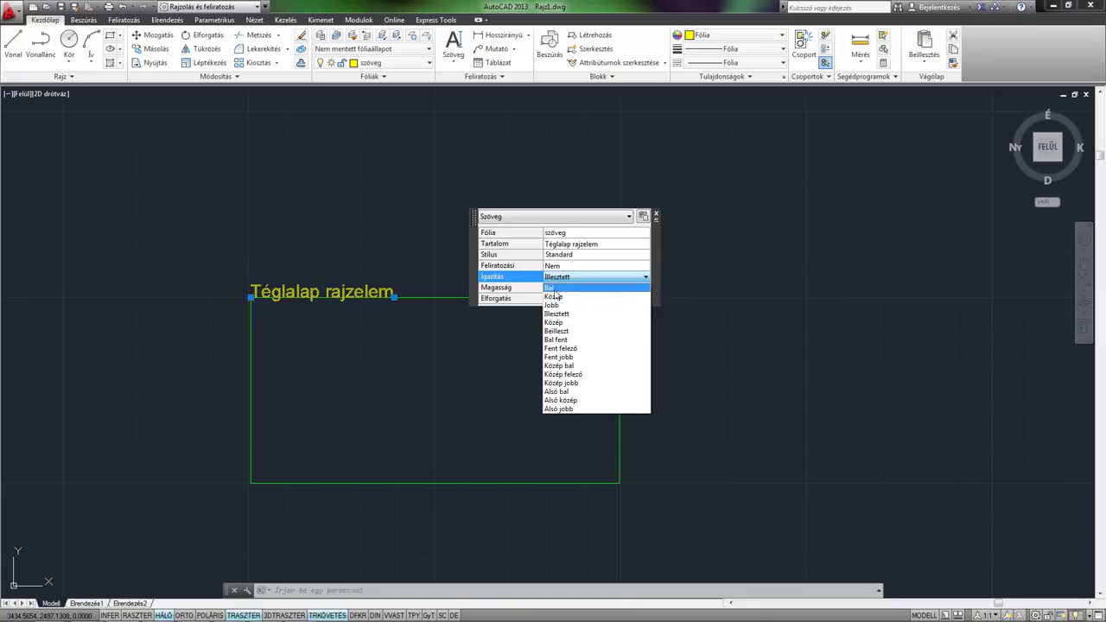
Change the label's justification to Center (Közép).
{"action": "left_click", "coordinate": [555, 289]}
{"action": "left_click", "coordinate": [558, 284]}
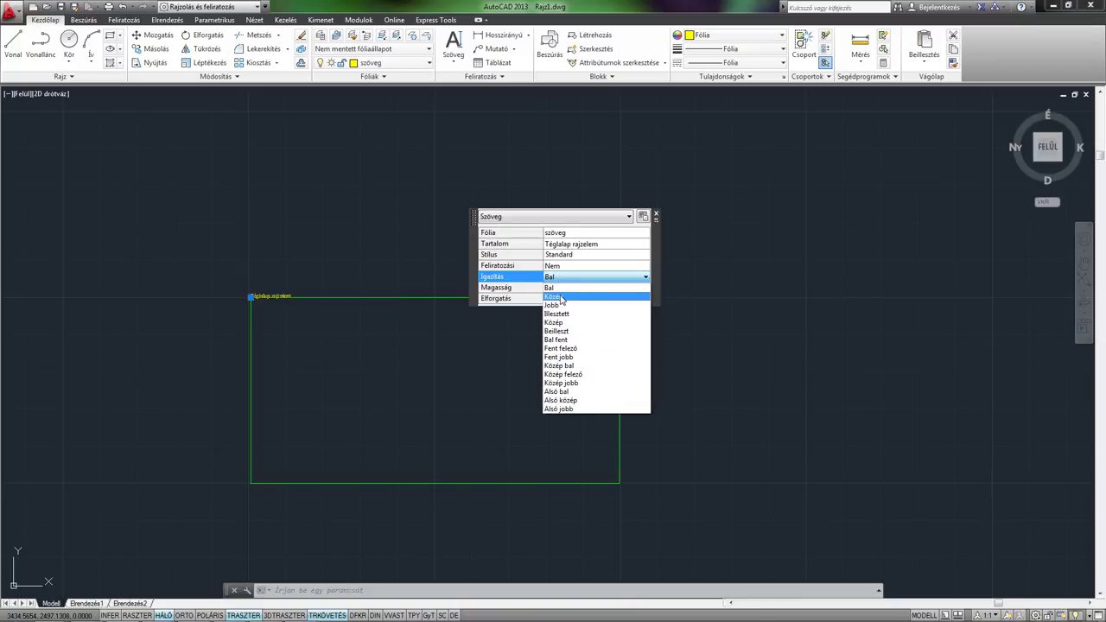
{"action": "left_click", "coordinate": [558, 300]}
Set the label's text height to 4 after trying 3.5 and 16.
{"action": "left_click", "coordinate": [560, 287]}
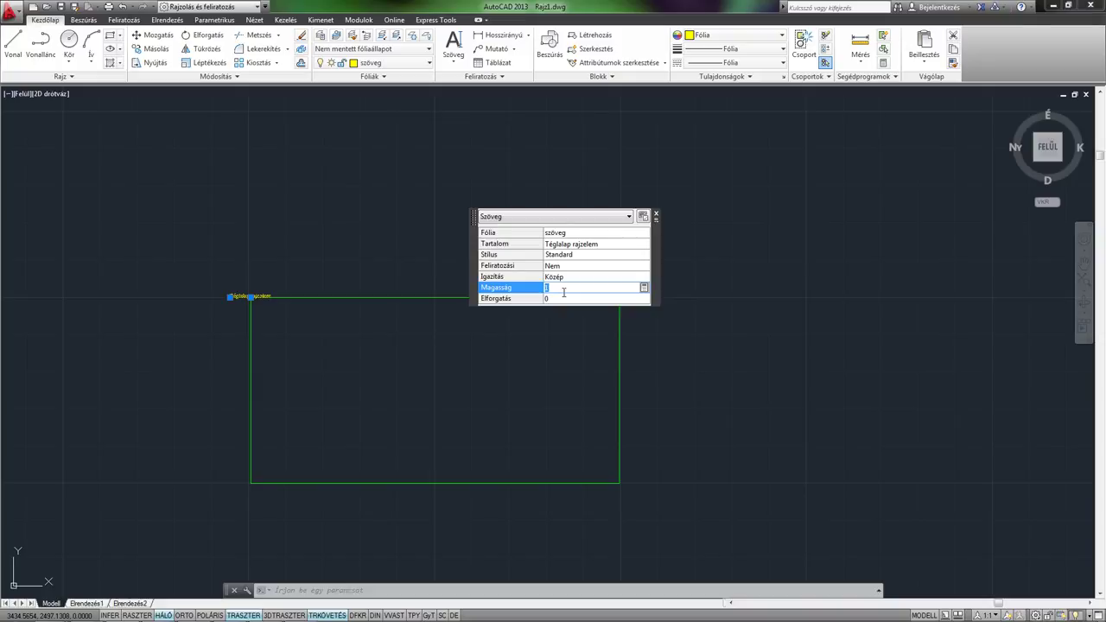
{"action": "type", "text": "3.5"}
{"action": "left_click", "coordinate": [564, 298]}
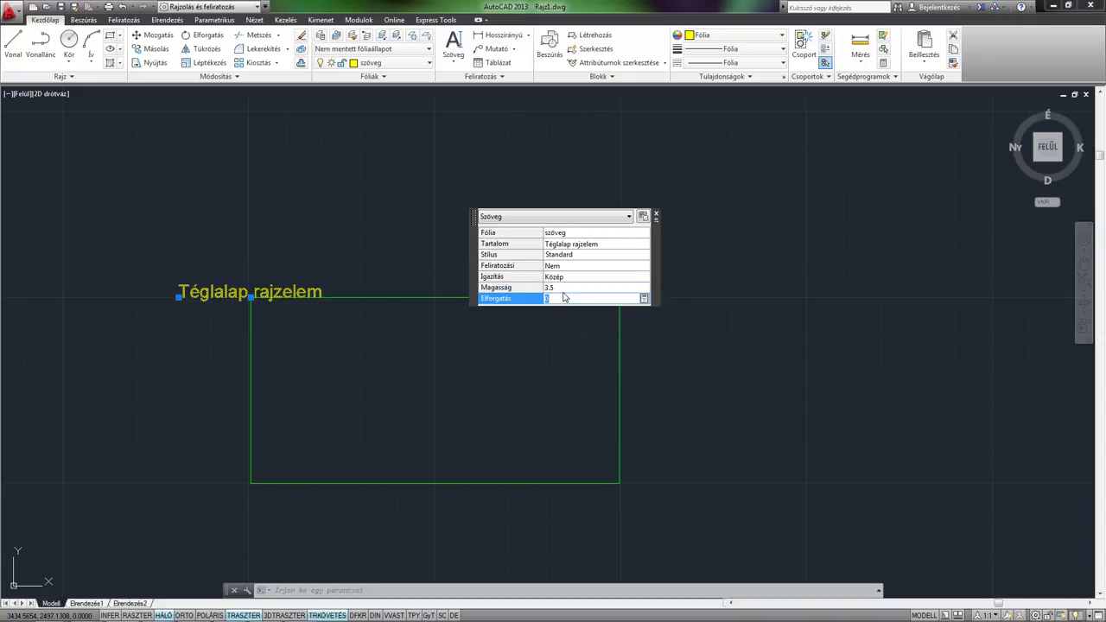
{"action": "left_click", "coordinate": [563, 288]}
{"action": "type", "text": "16"}
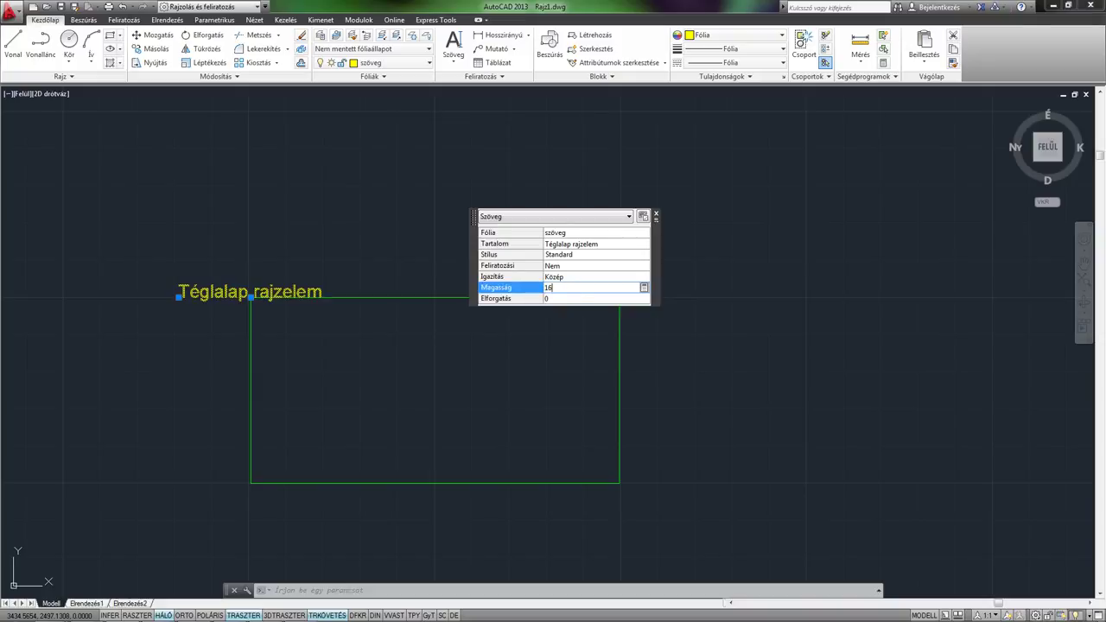
{"action": "left_click", "coordinate": [569, 298]}
{"action": "left_click", "coordinate": [569, 289]}
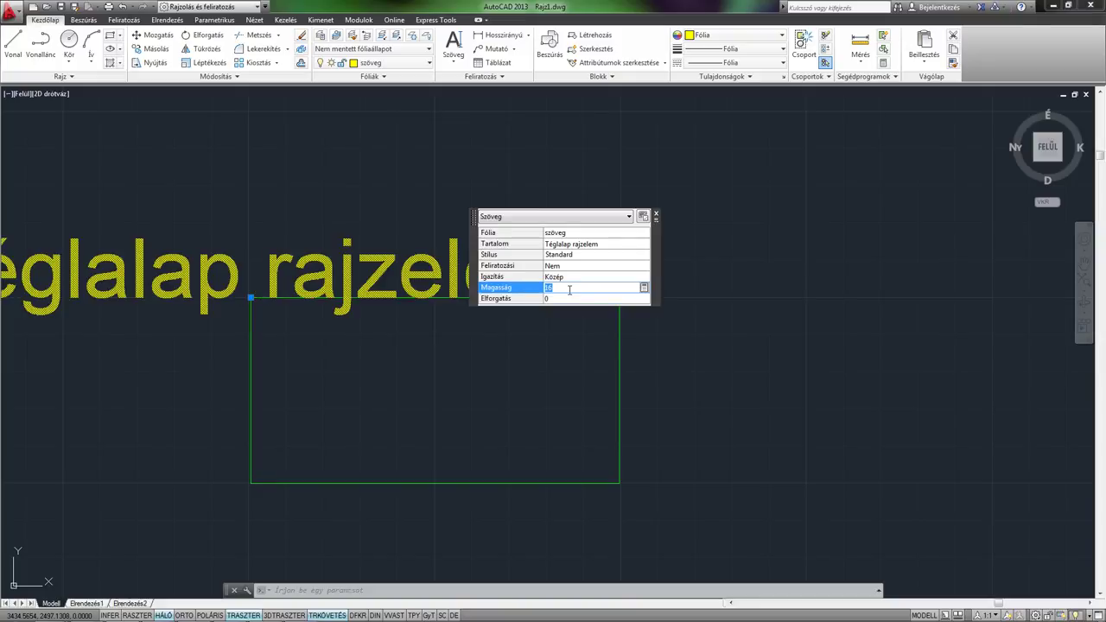
{"action": "type", "text": "4"}
{"action": "left_click", "coordinate": [570, 296]}
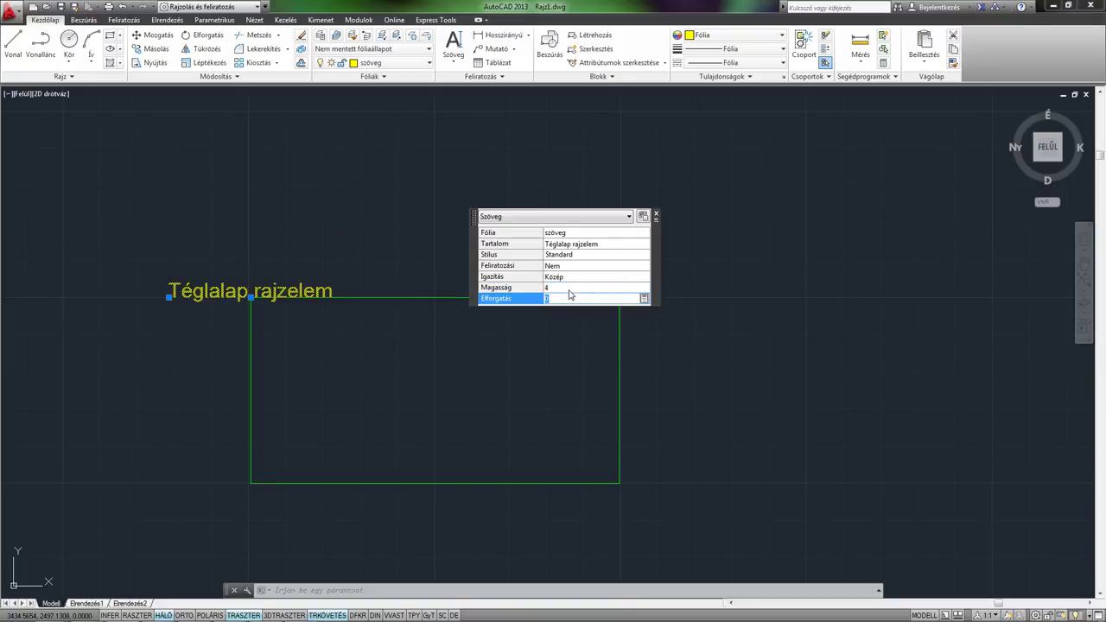
Rotate the label to 90°, after first trying 45°.
{"action": "left_click", "coordinate": [567, 298]}
{"action": "type", "text": "45"}
{"action": "key", "text": "Return"}
{"action": "type", "text": "90"}
{"action": "key", "text": "Return"}
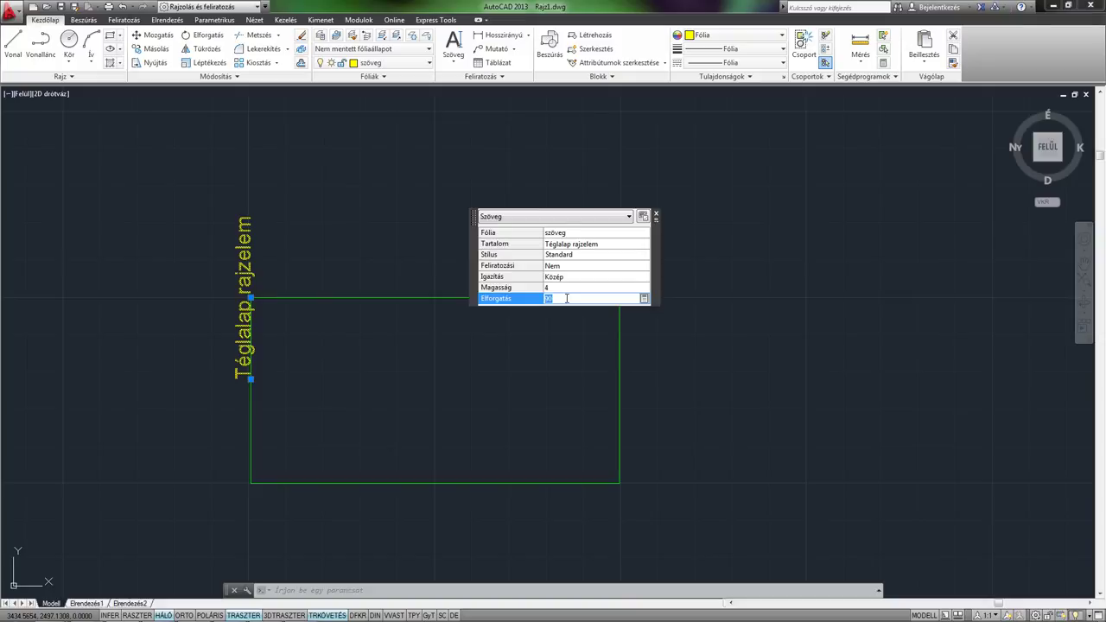
Append ', AutoCAD' so the label reads 'Téglalap rajzelem, AutoCAD', then close Quick Properties.
{"action": "left_click", "coordinate": [608, 246]}
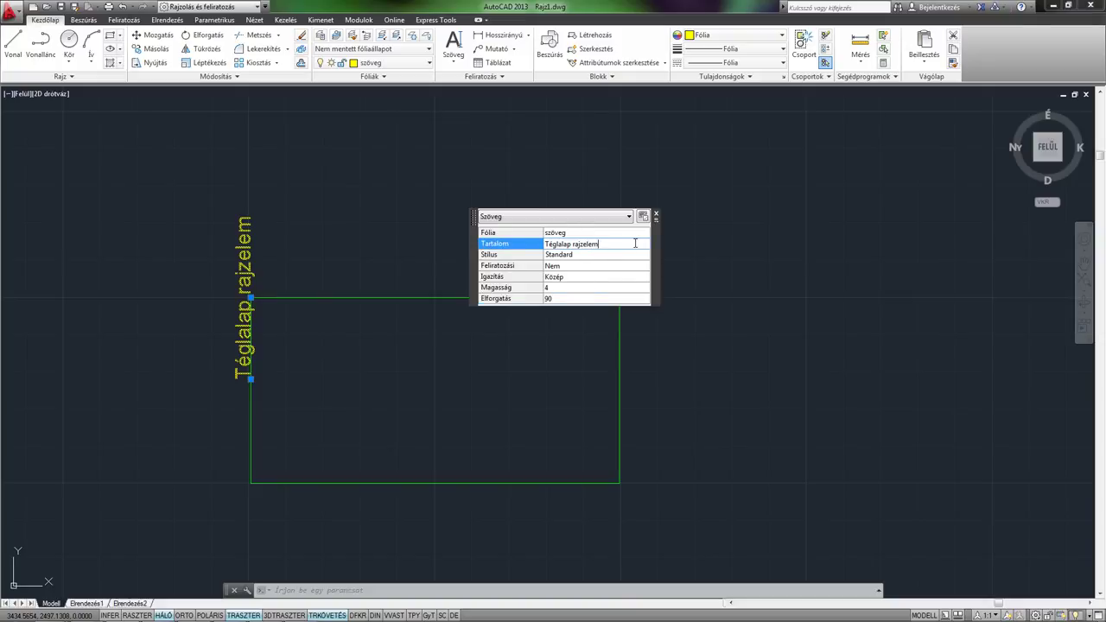
{"action": "type", "text": ", A"}
{"action": "type", "text": "utoCAD"}
{"action": "key", "text": "Tab"}
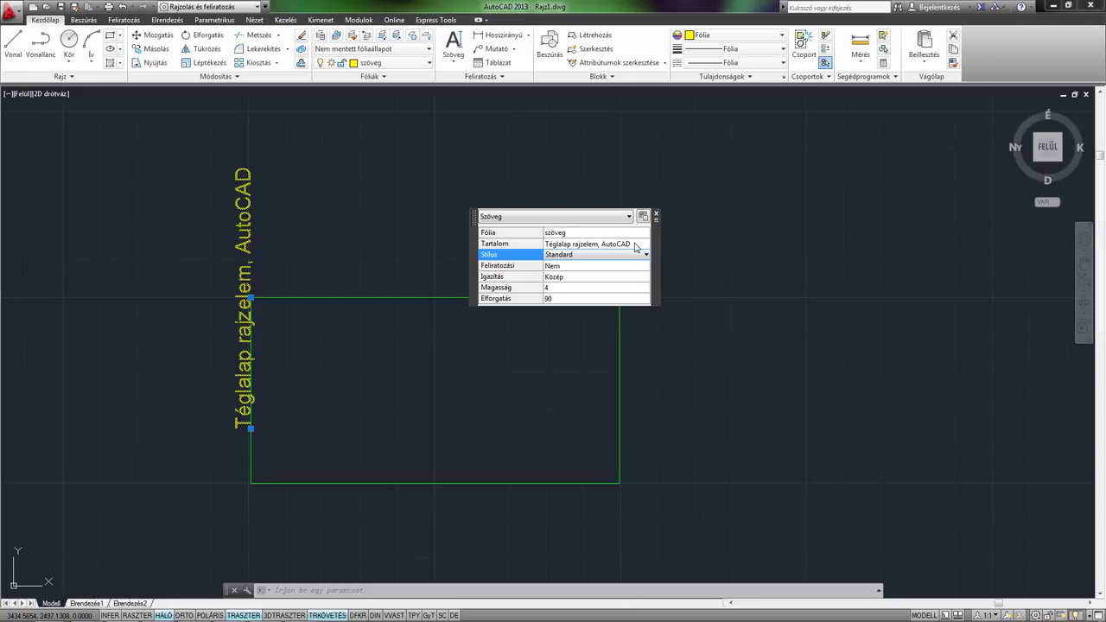
{"action": "left_click", "coordinate": [656, 215]}
Erase the vertical 'Téglalap rajzelem, AutoCAD' label, leaving the green rectangle.
{"action": "middle_click_drag", "start_coordinate": [306, 267], "coordinate": [360, 220]}
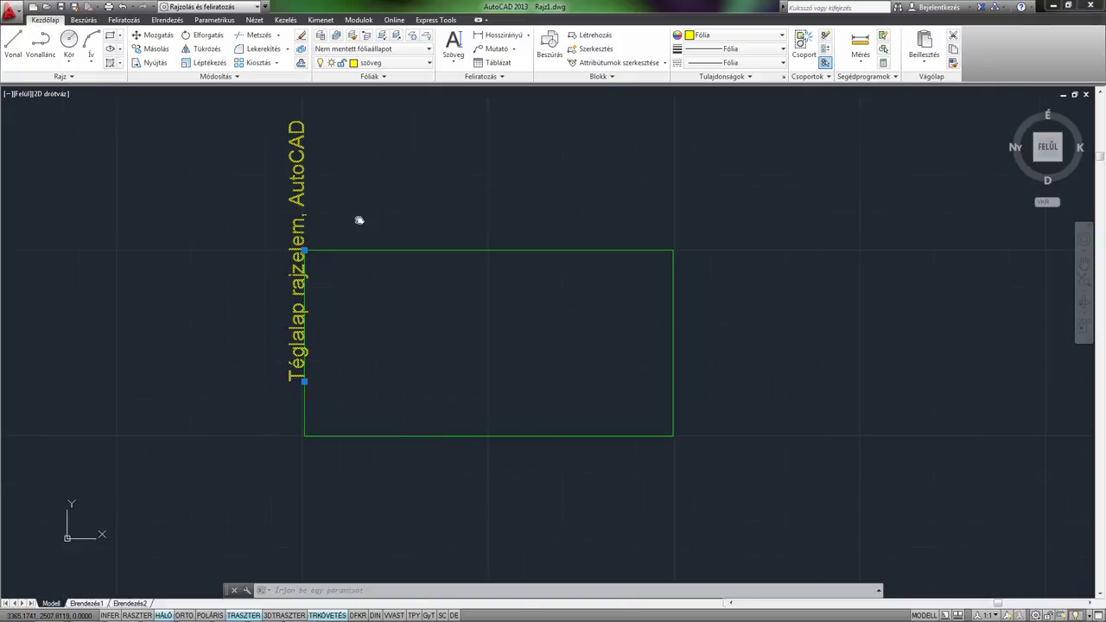
{"action": "key", "text": "Delete"}
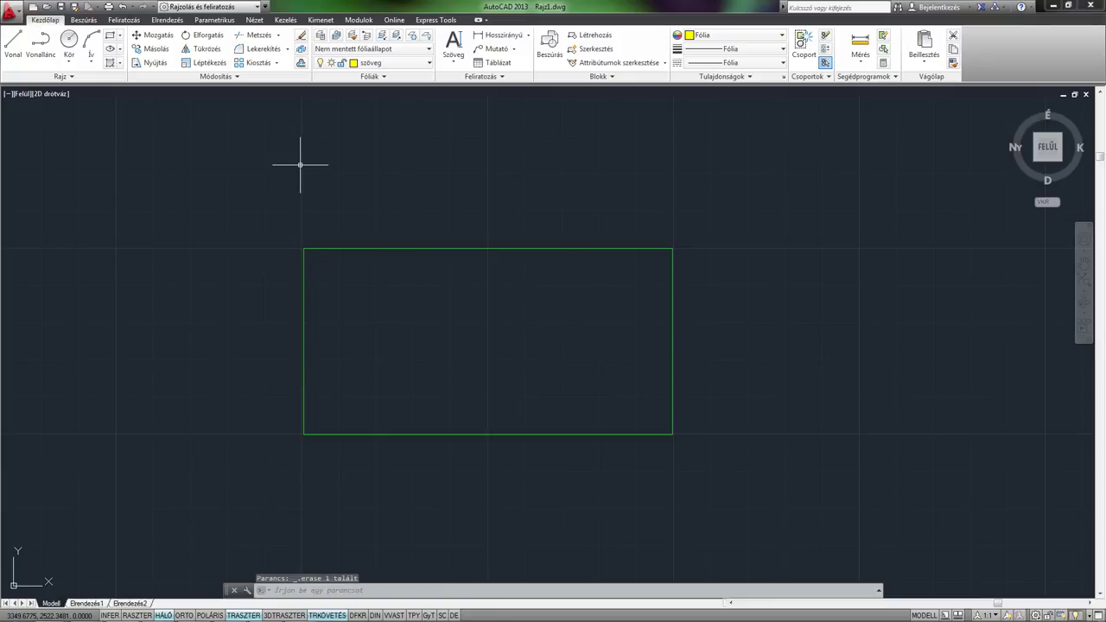